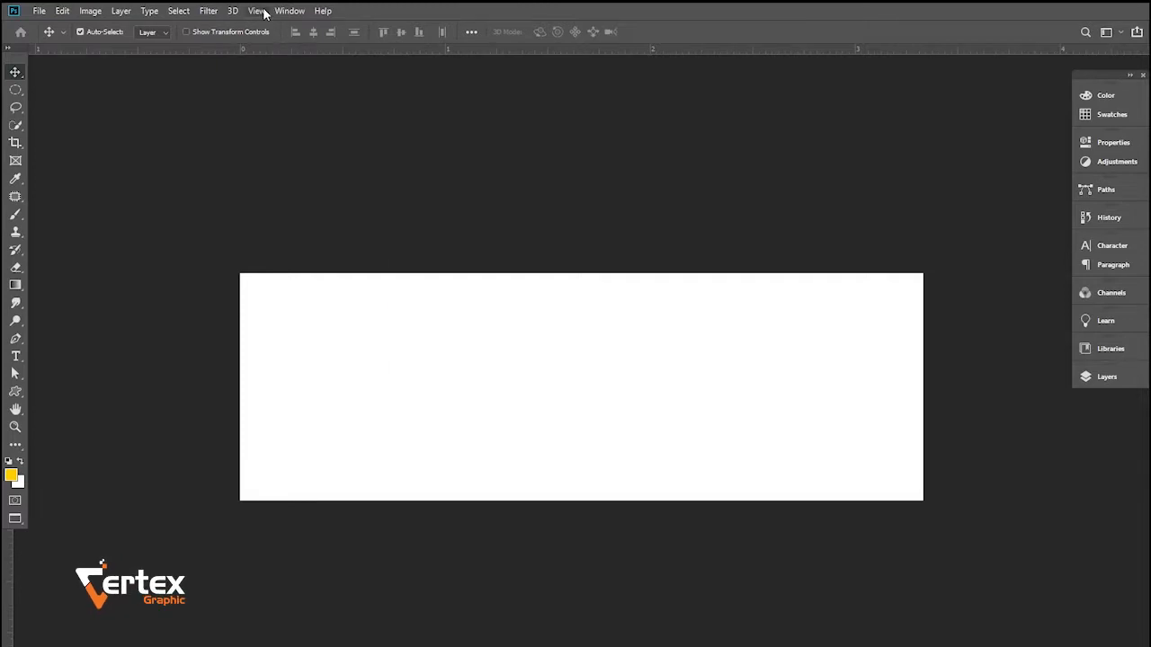
Add a guide layout to the canvas with one column, one row and 0.1 in margins on all four sides
click(306, 396)
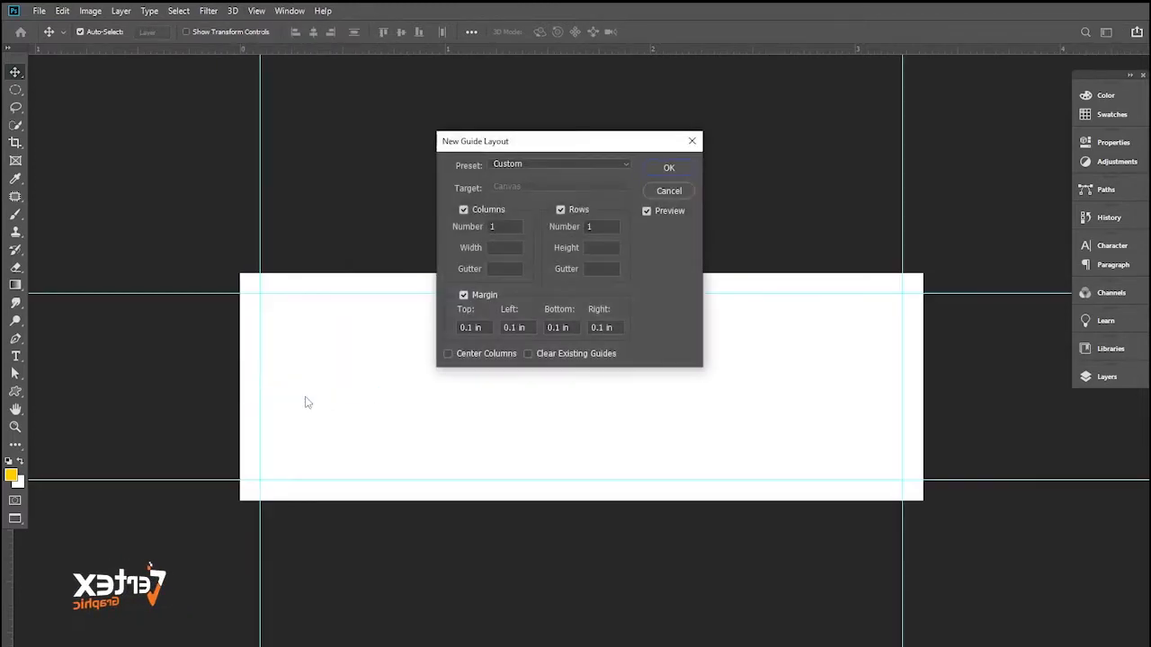
click(670, 169)
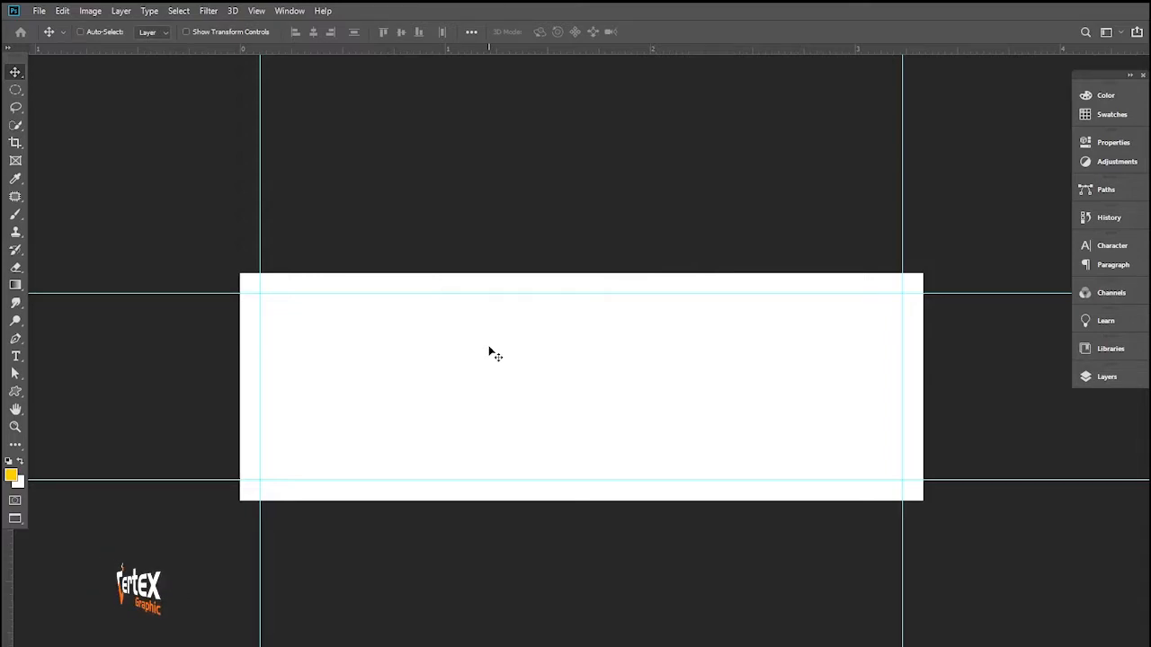
ctrl+click(470, 366)
ctrl+alt+click(489, 383)
drag(498, 388, 470, 382)
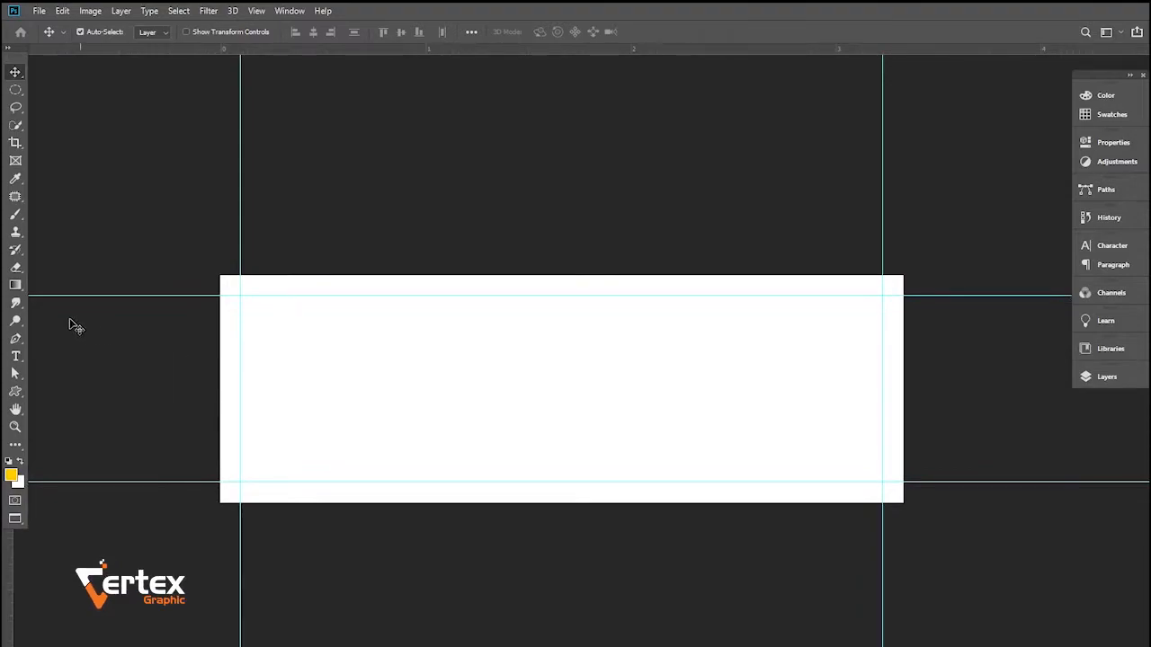
Switch to Illustrator and copy the grey rounded hexagon in Vector Smart Object.ai
key(alt+Tab)
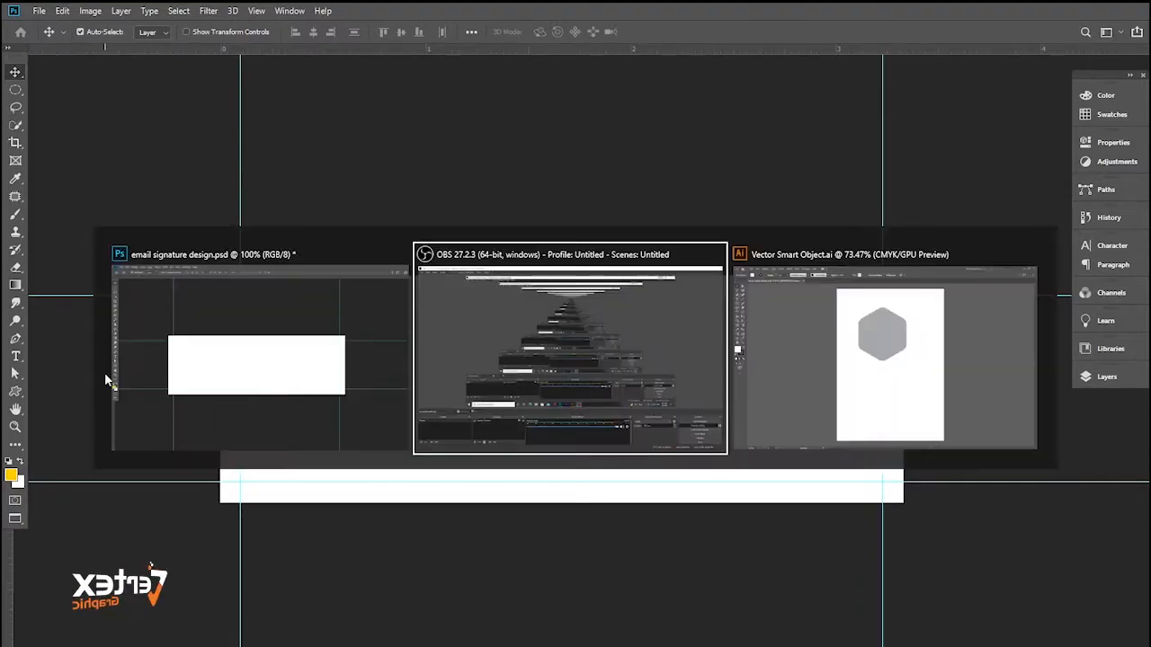
key(alt+Tab)
mouse_move(508, 268)
mouse_down()
mouse_move(495, 324)
mouse_move(542, 300)
mouse_up()
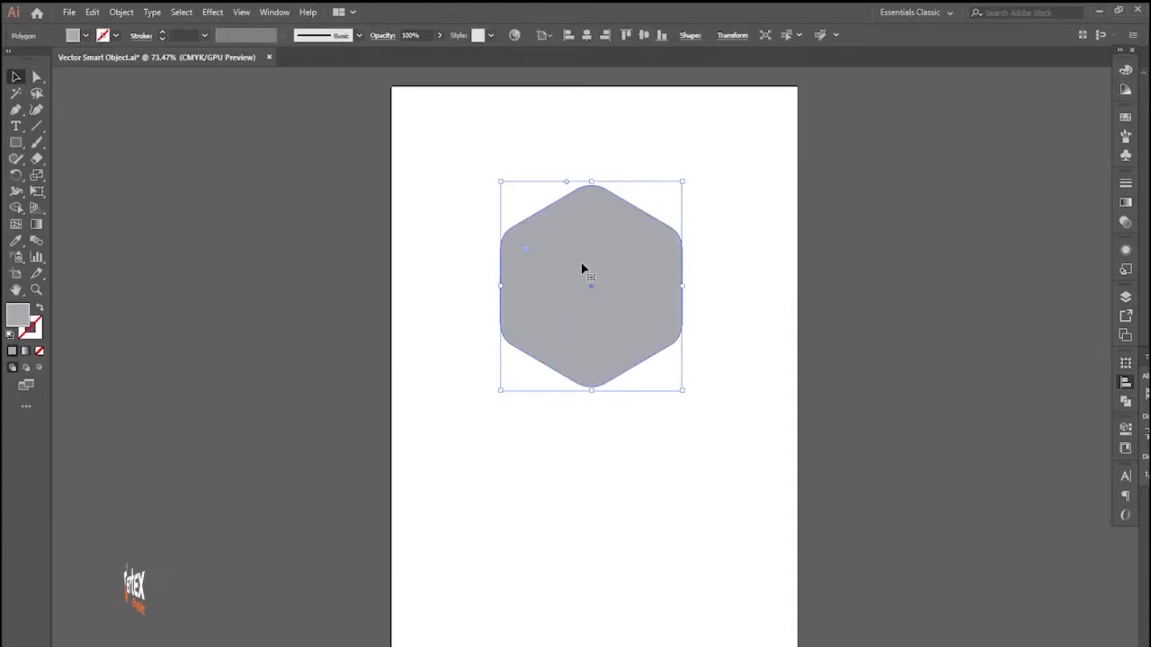
key(ctrl+c)
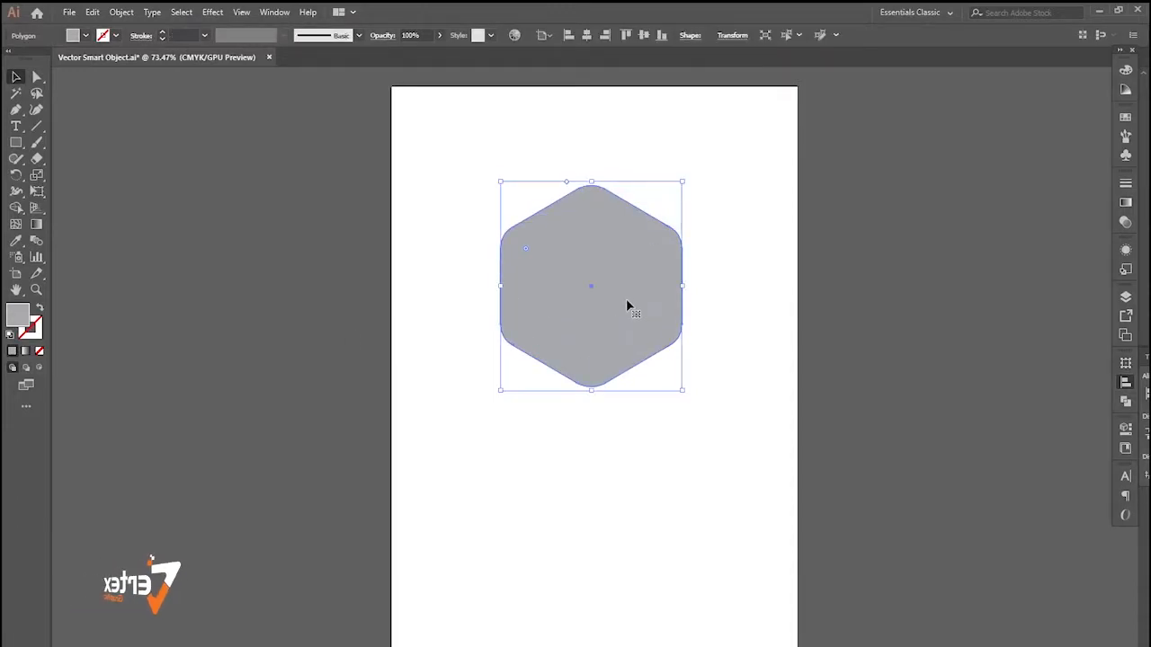
Switch back to Photoshop and paste the hexagon as a Smart Object scaled down near the canvas's lower edge, stopping the library upload
key(alt+Tab)
key(alt+Tab)
key(alt+shift+Tab)
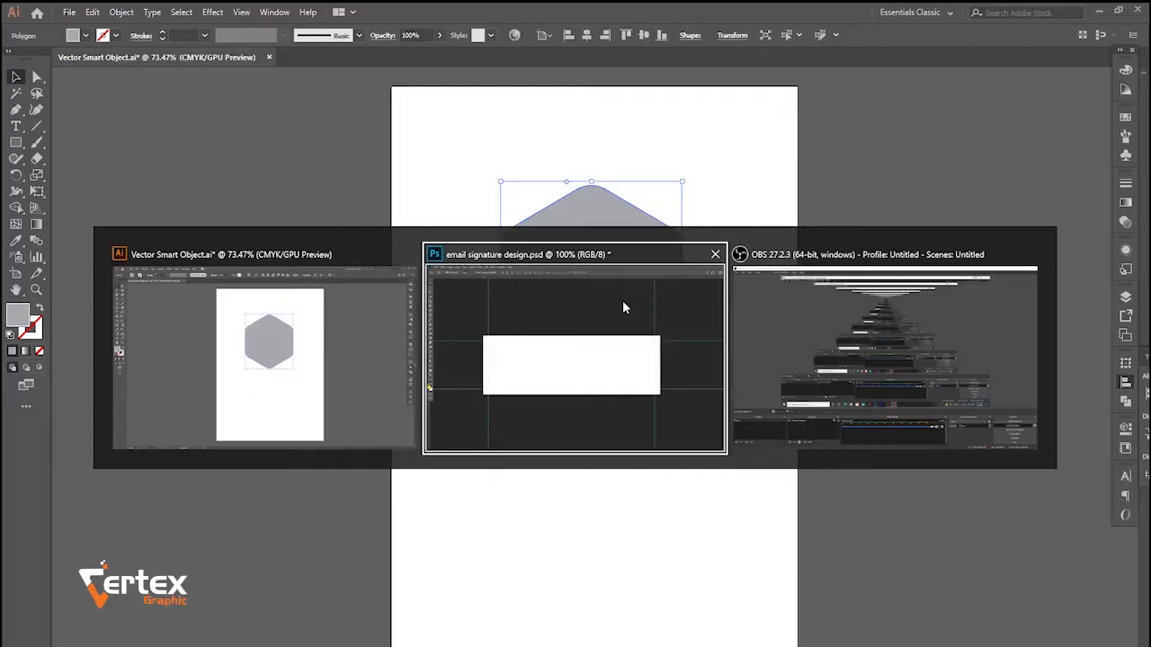
key(ctrl+v)
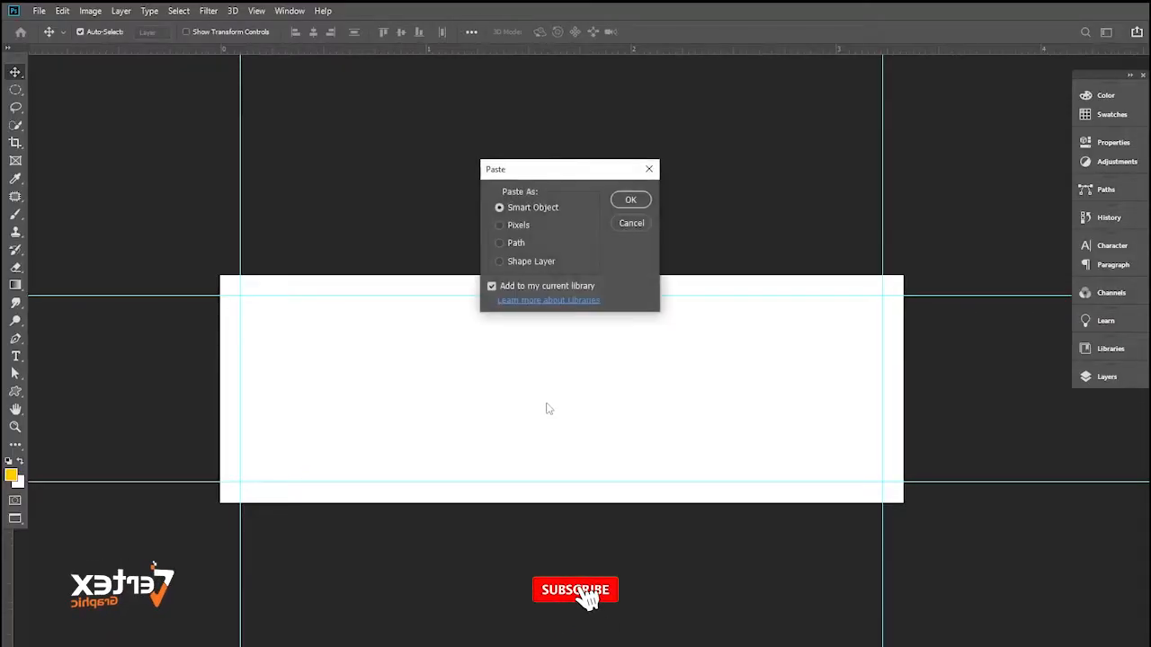
click(621, 201)
drag(660, 280, 569, 415)
key(Return)
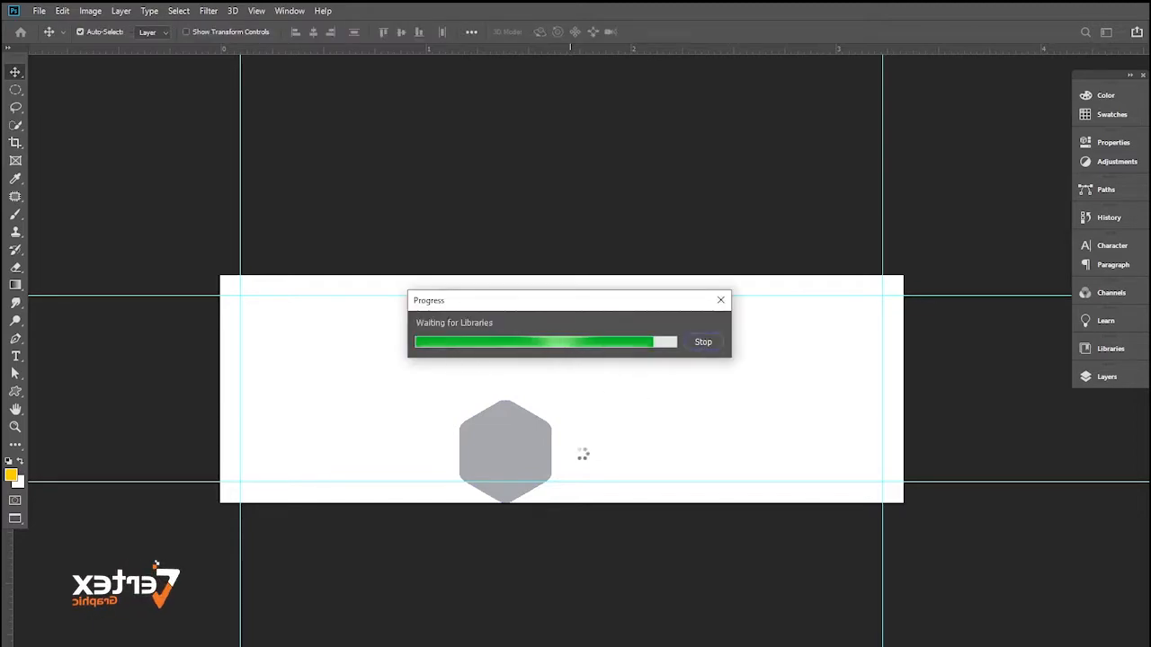
click(705, 343)
Centre the hexagon horizontally and vertically on the canvas, using a selection loaded from Layer 0
scroll(552, 460, up, 2)
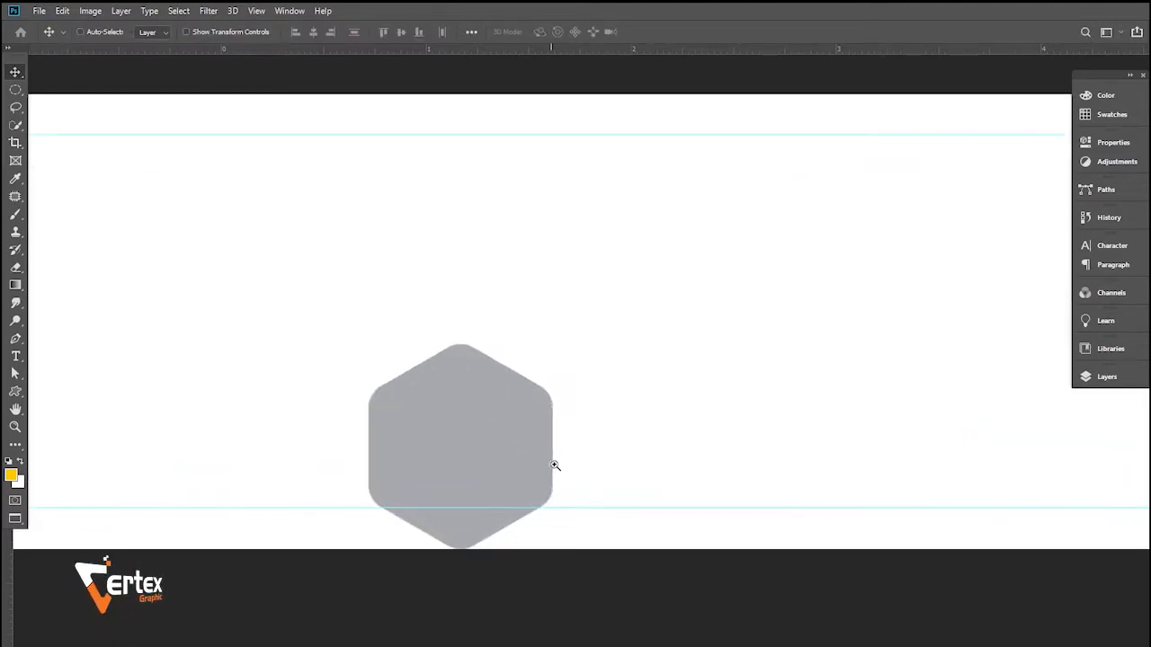
click(1108, 377)
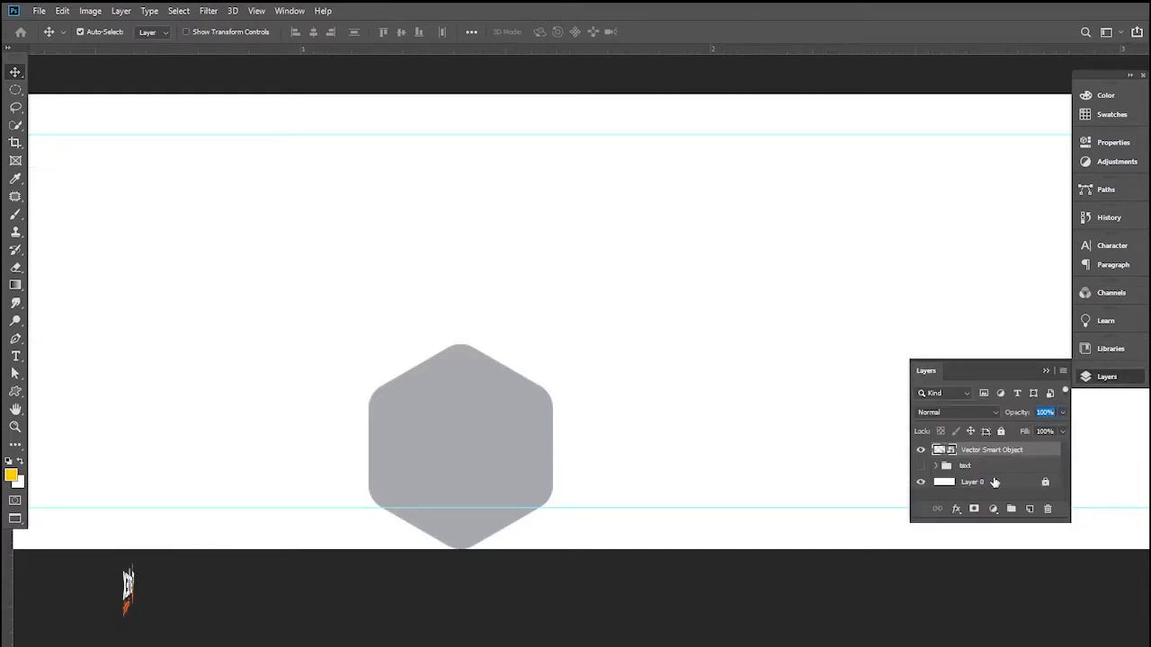
ctrl+click(944, 483)
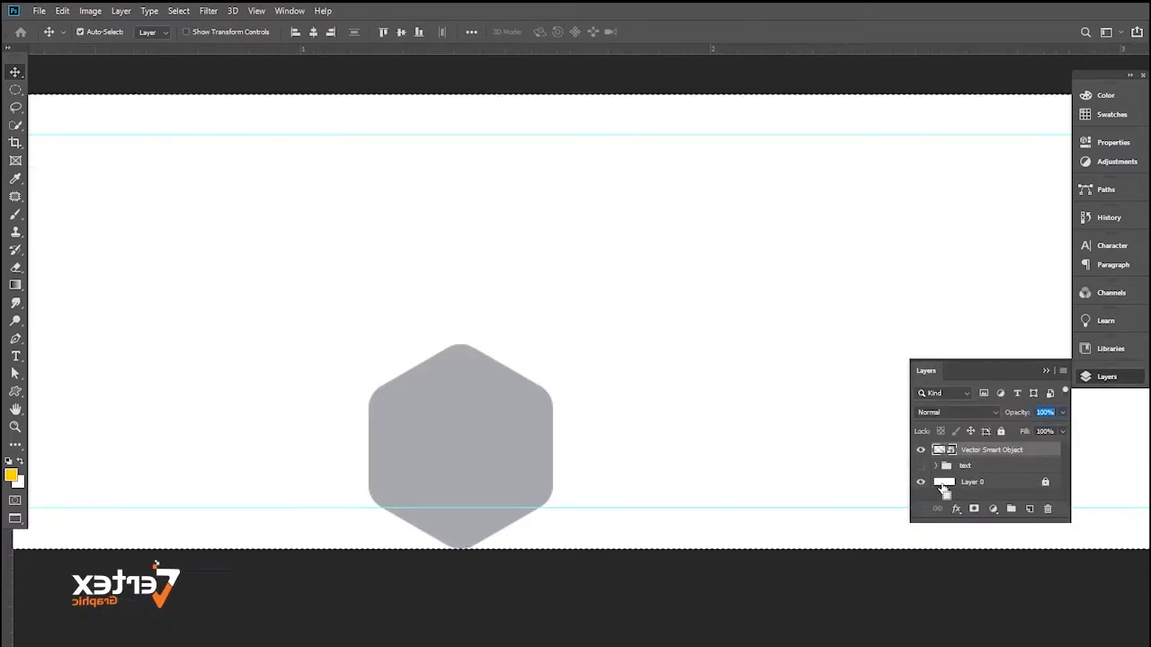
click(314, 33)
click(400, 33)
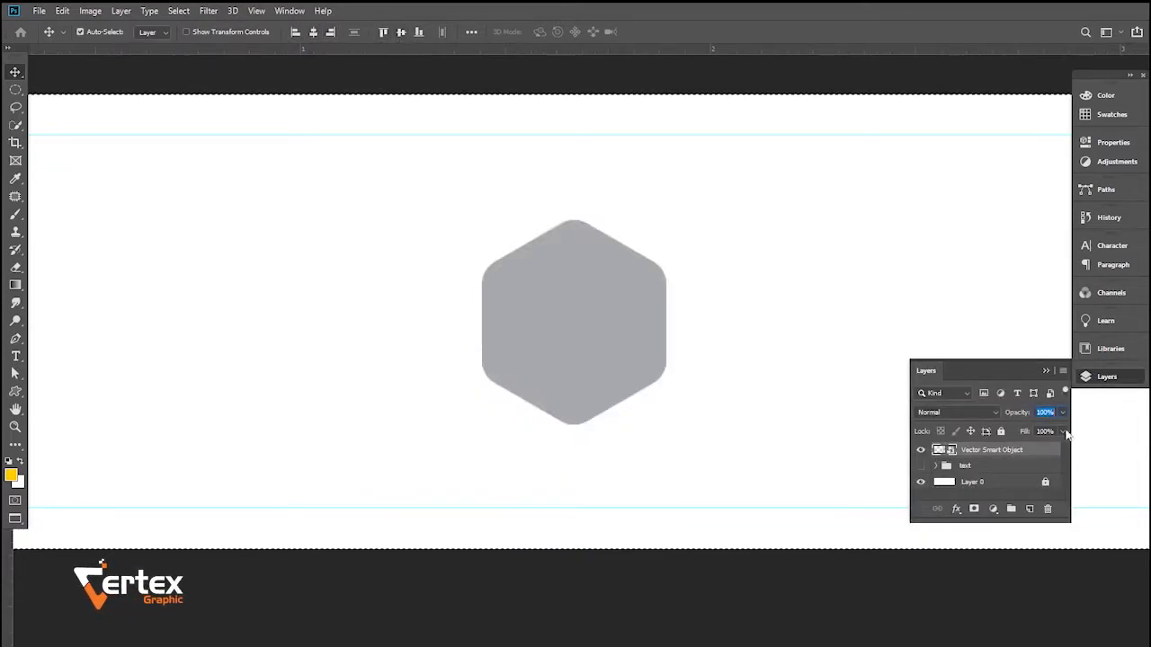
click(1048, 371)
Scale the hexagon to 13.20% in width and height with Free Transform, and bring up the layer list
ctrl+alt+click(675, 378)
mouse_move(674, 378)
mouse_down()
mouse_move(648, 409)
mouse_move(671, 386)
mouse_up()
ctrl+click(652, 387)
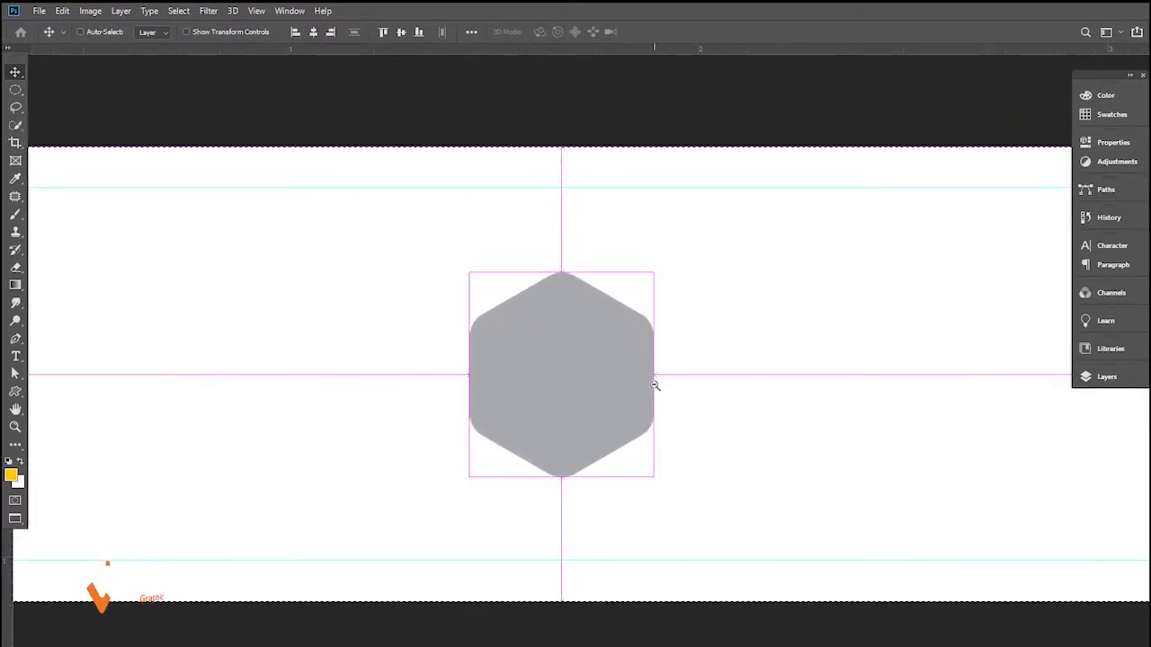
ctrl+alt+click(655, 385)
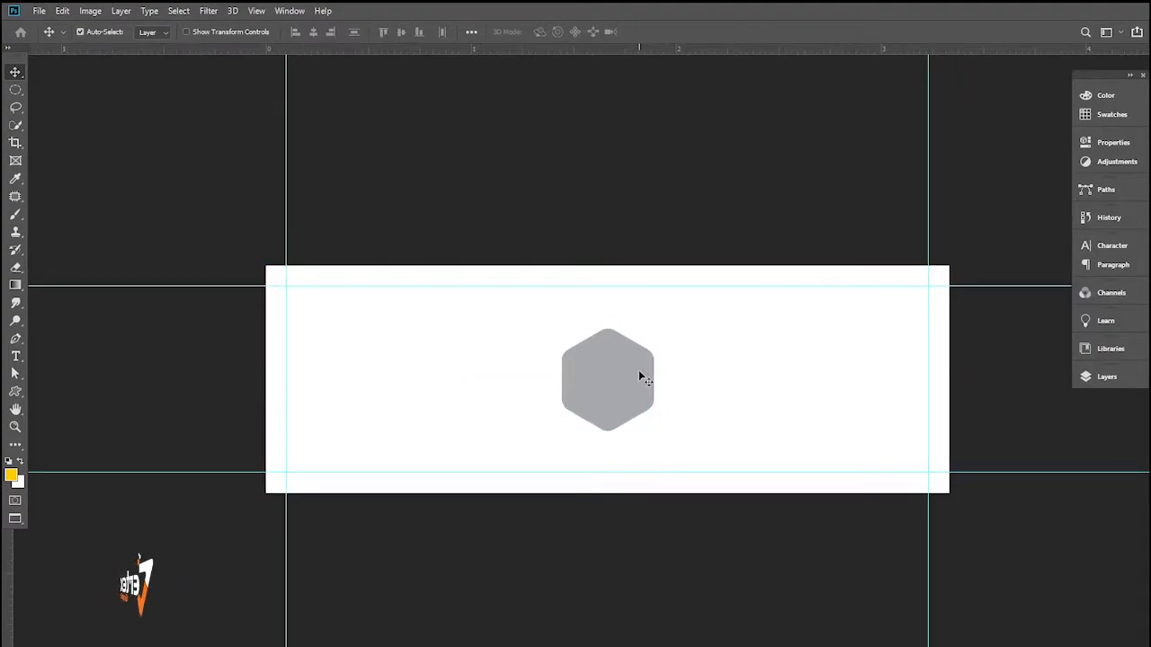
key(ctrl+t)
drag(238, 34, 239, 34)
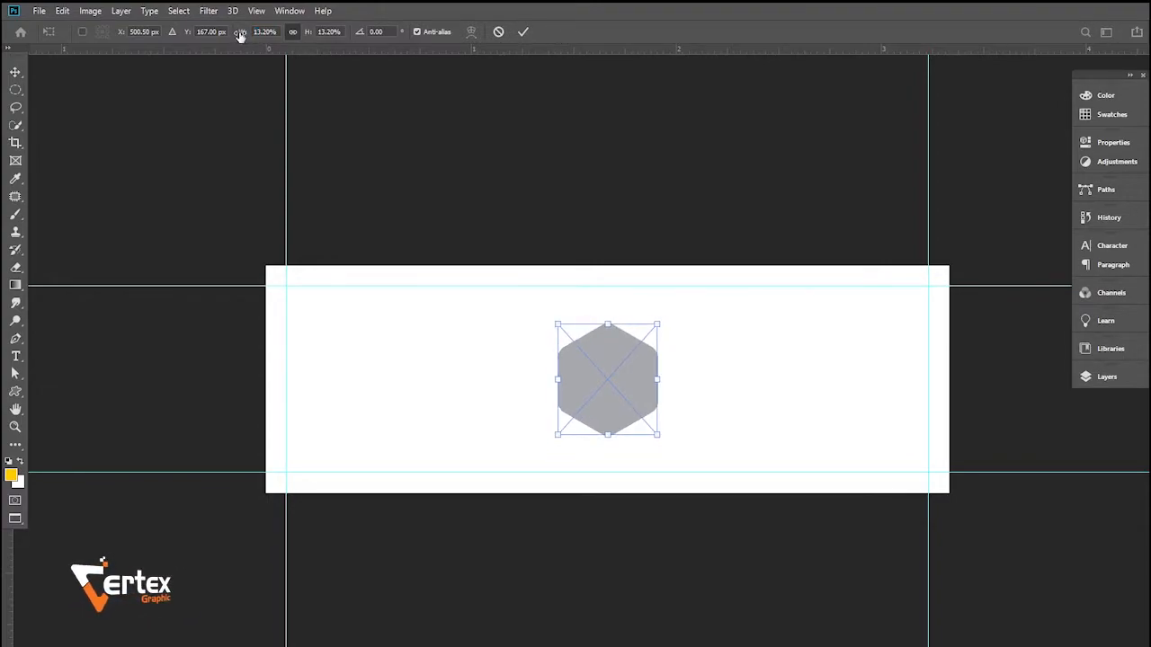
key(Return)
scroll(622, 379, up, 3)
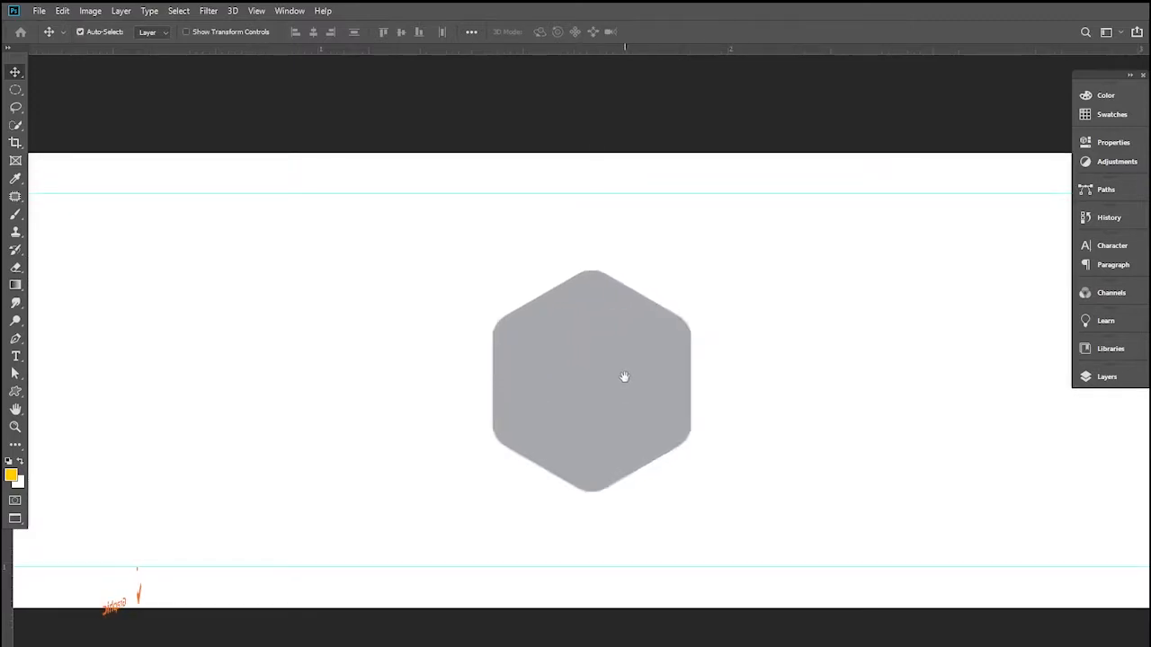
click(1115, 378)
double_click(1049, 454)
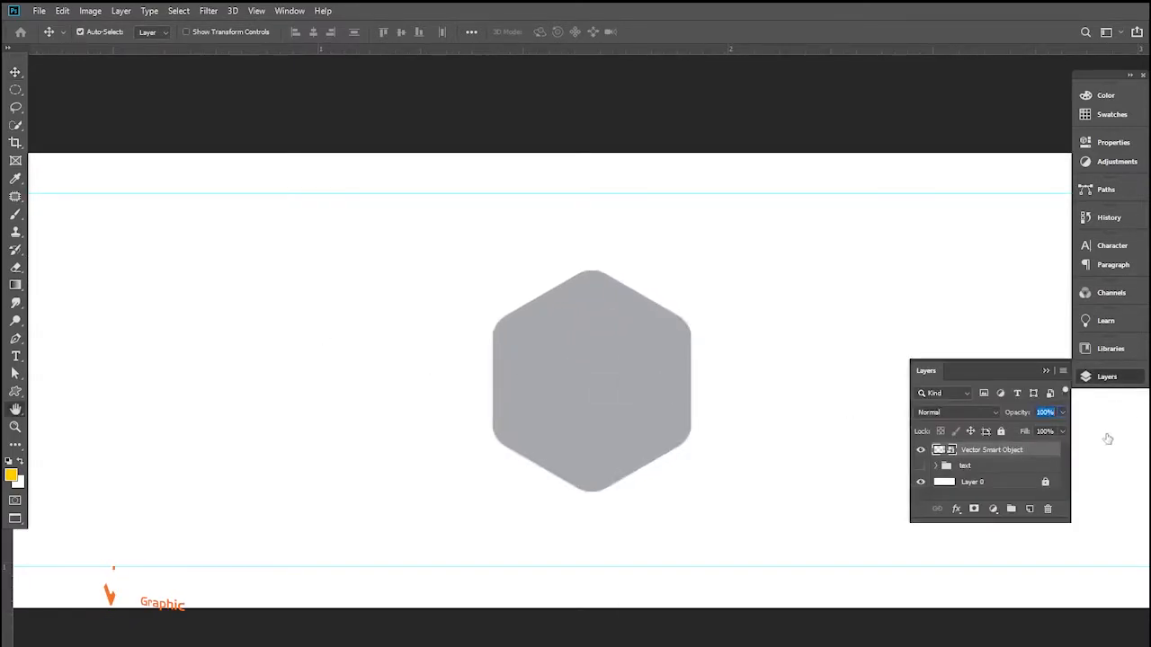
click(1092, 436)
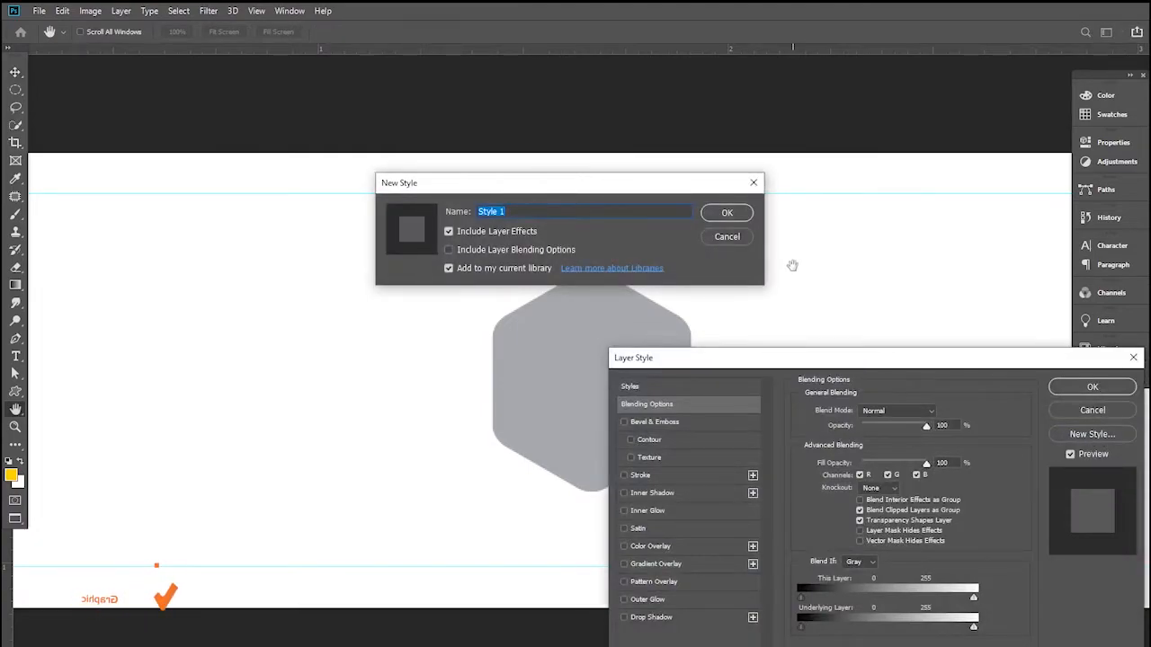
click(729, 237)
click(1093, 411)
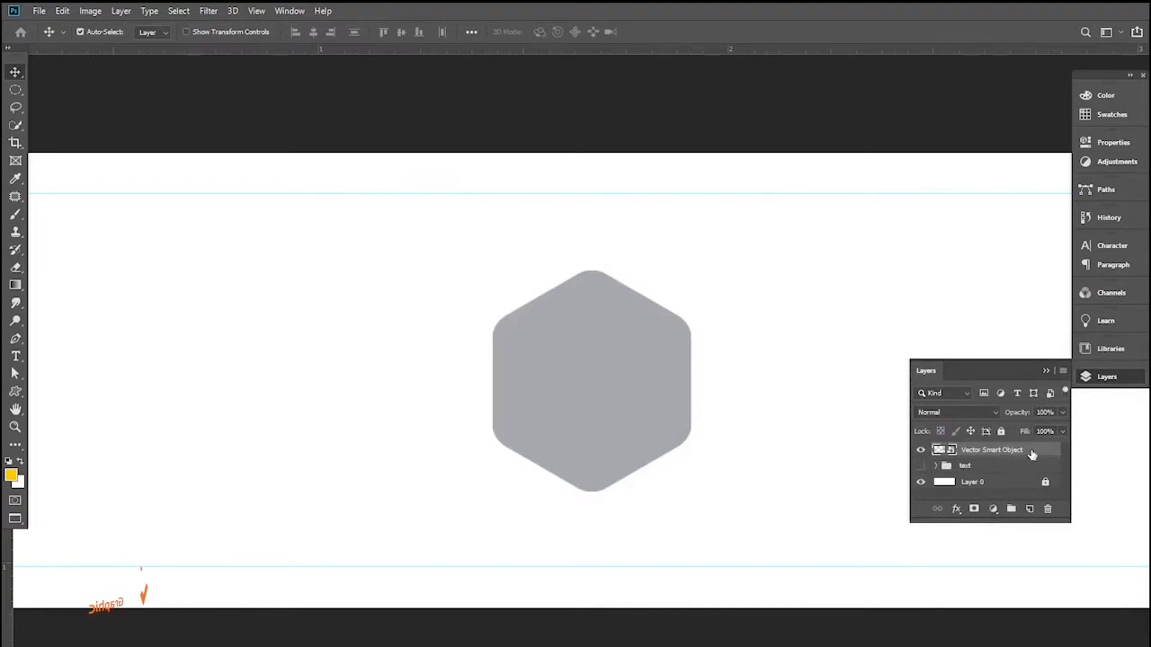
Apply a black 7 px outside Stroke to the hexagon's layer and collapse its effects list
double_click(1035, 455)
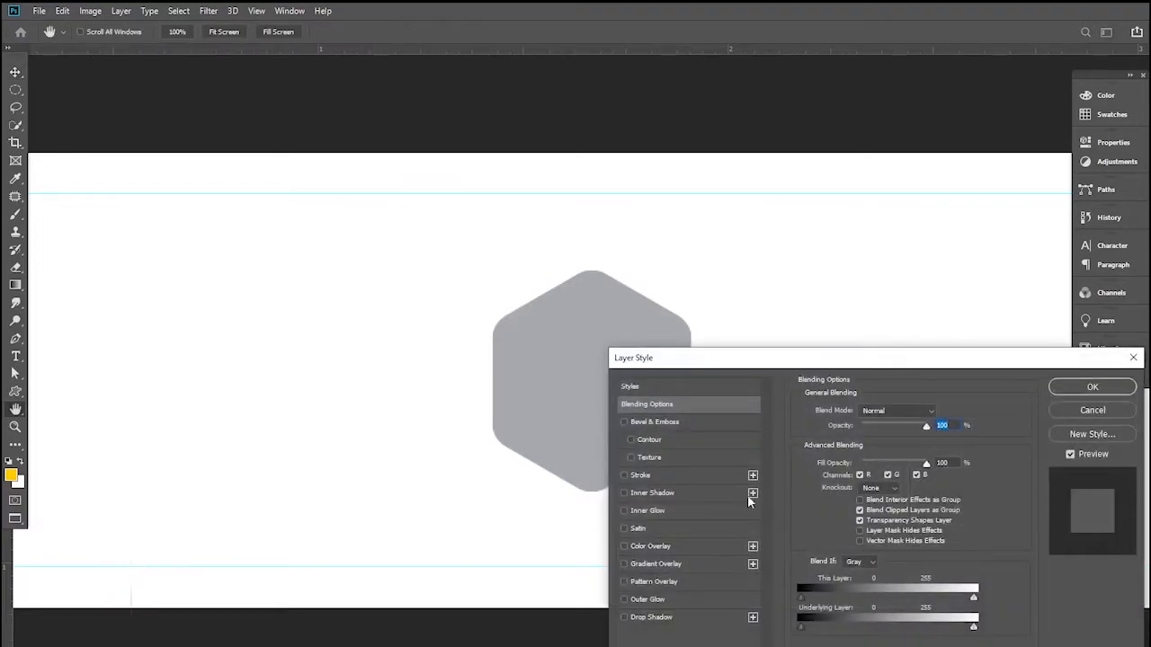
click(642, 476)
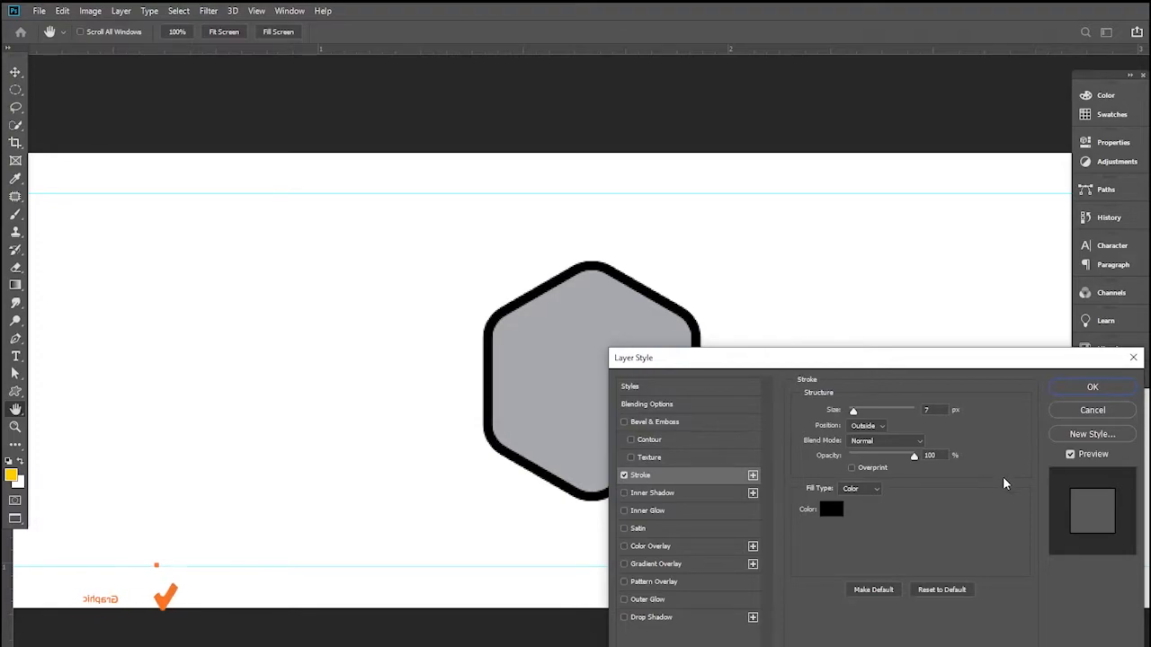
click(1093, 387)
click(881, 519)
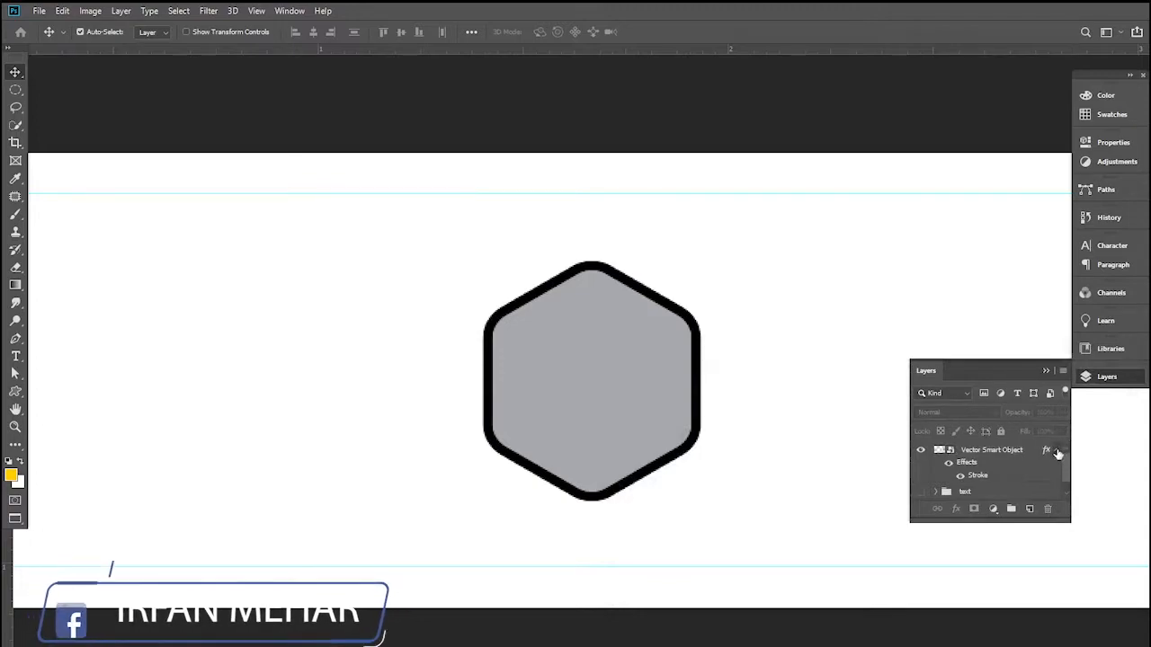
click(1056, 450)
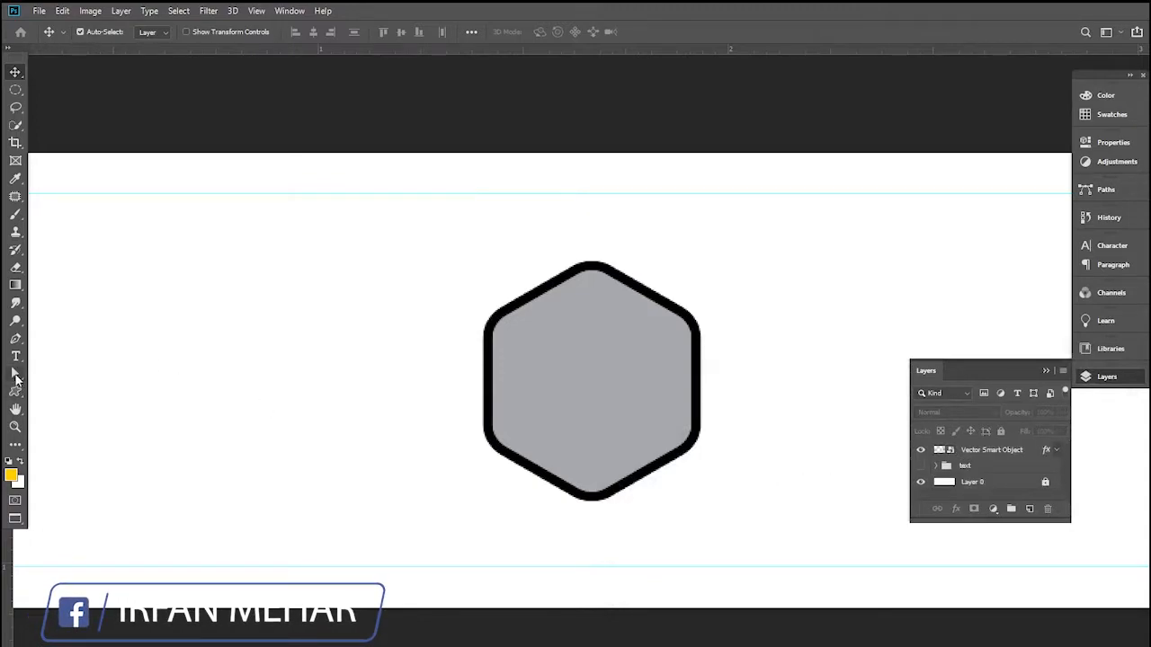
Draw a rectangle about 167 × 413 px over the hexagon, extending past the canvas height, and fill it with light grey
click(16, 392)
click(81, 393)
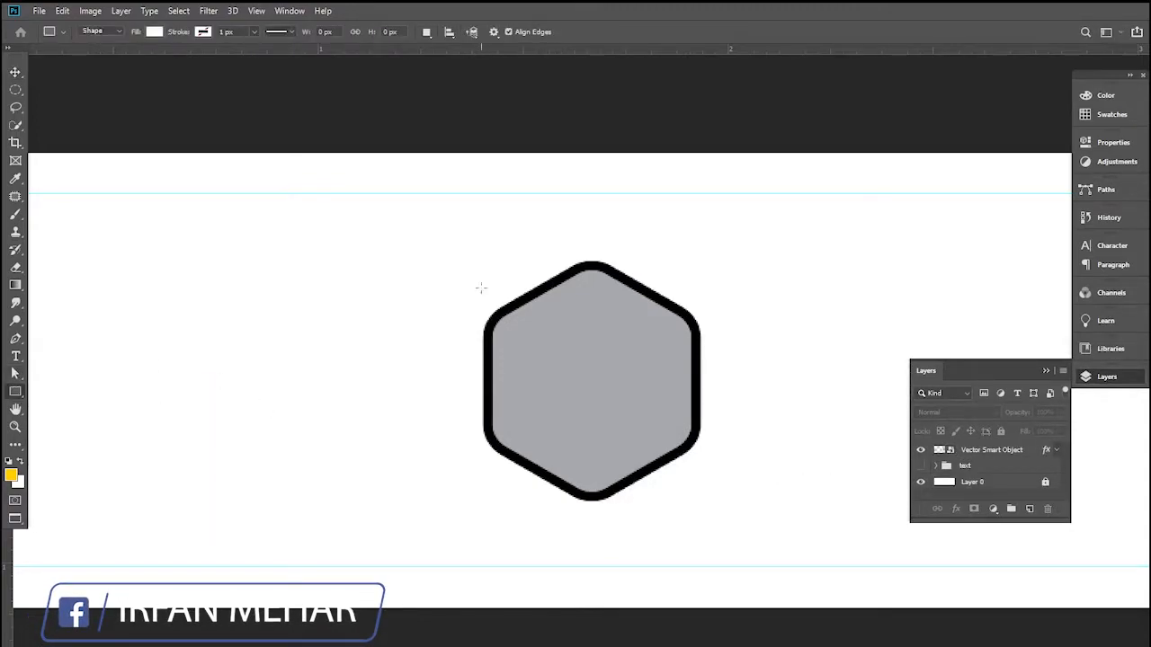
drag(472, 126, 700, 641)
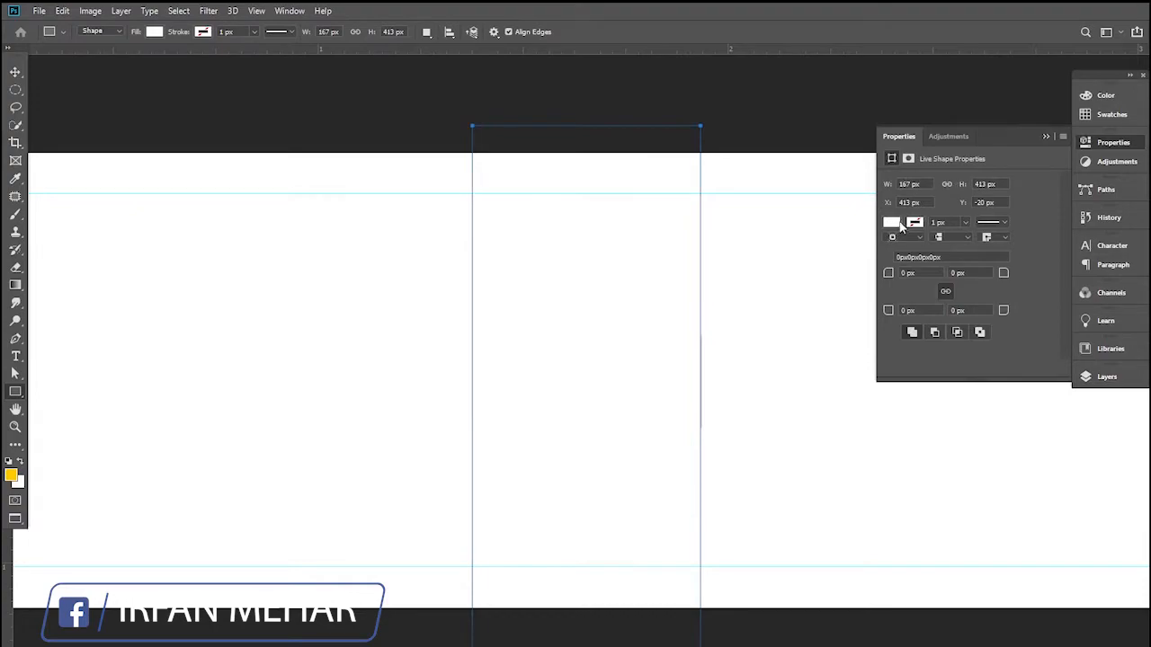
click(891, 223)
click(904, 322)
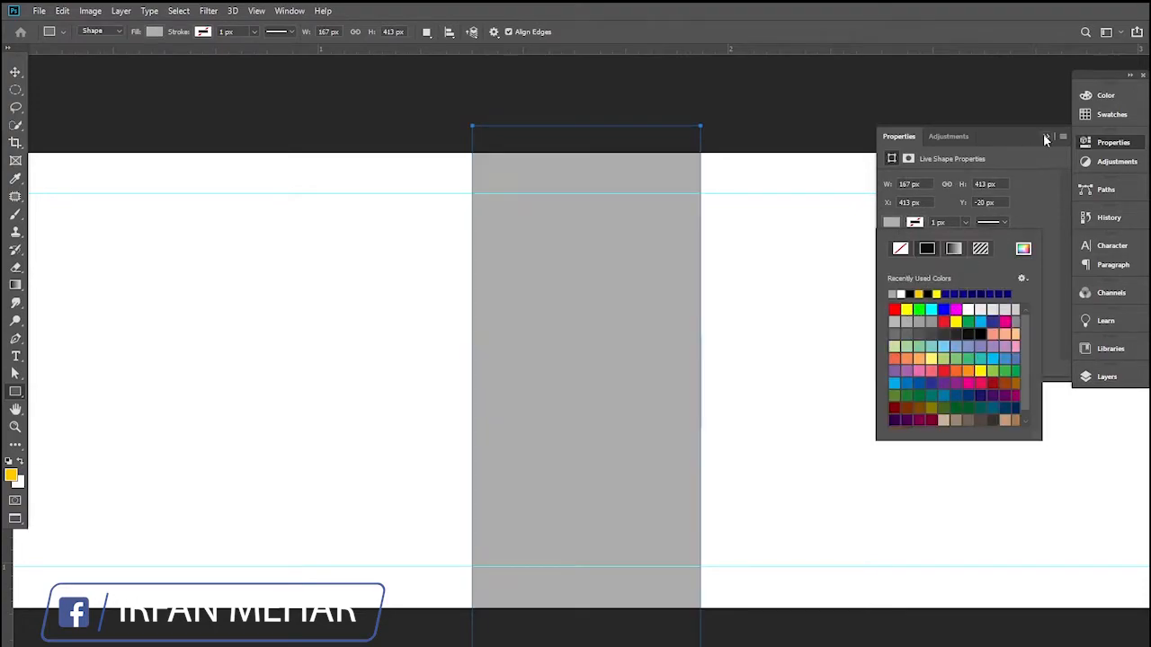
click(1046, 135)
Reorder the layers so the hexagon sits above the grey rectangle
click(1107, 376)
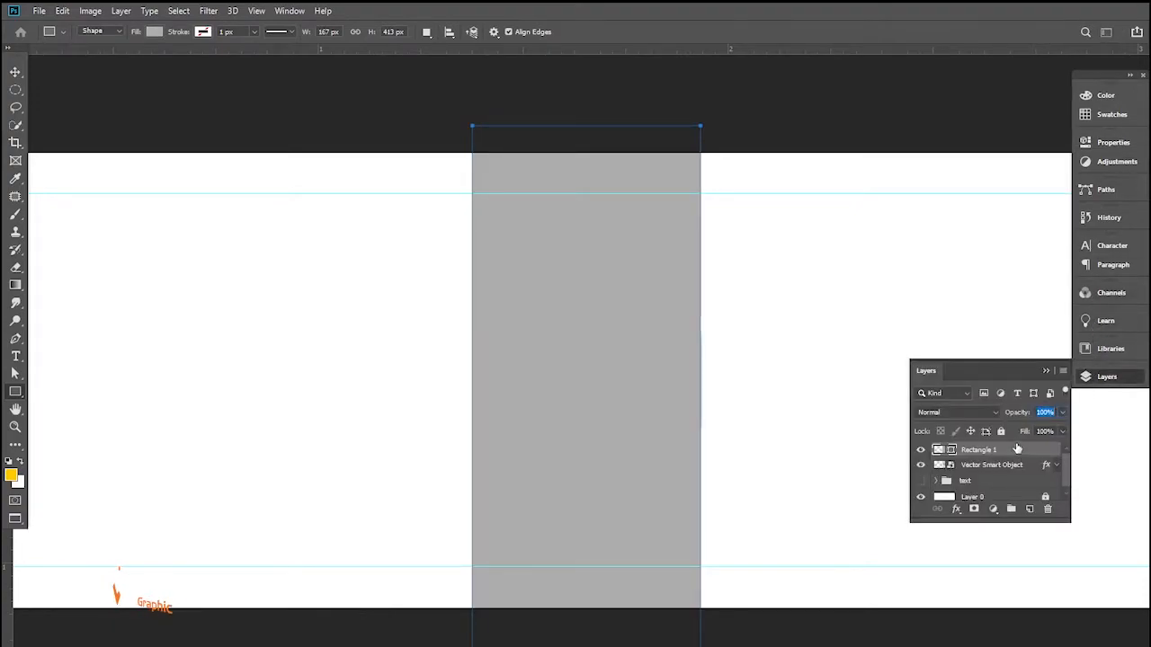
drag(1016, 470, 998, 446)
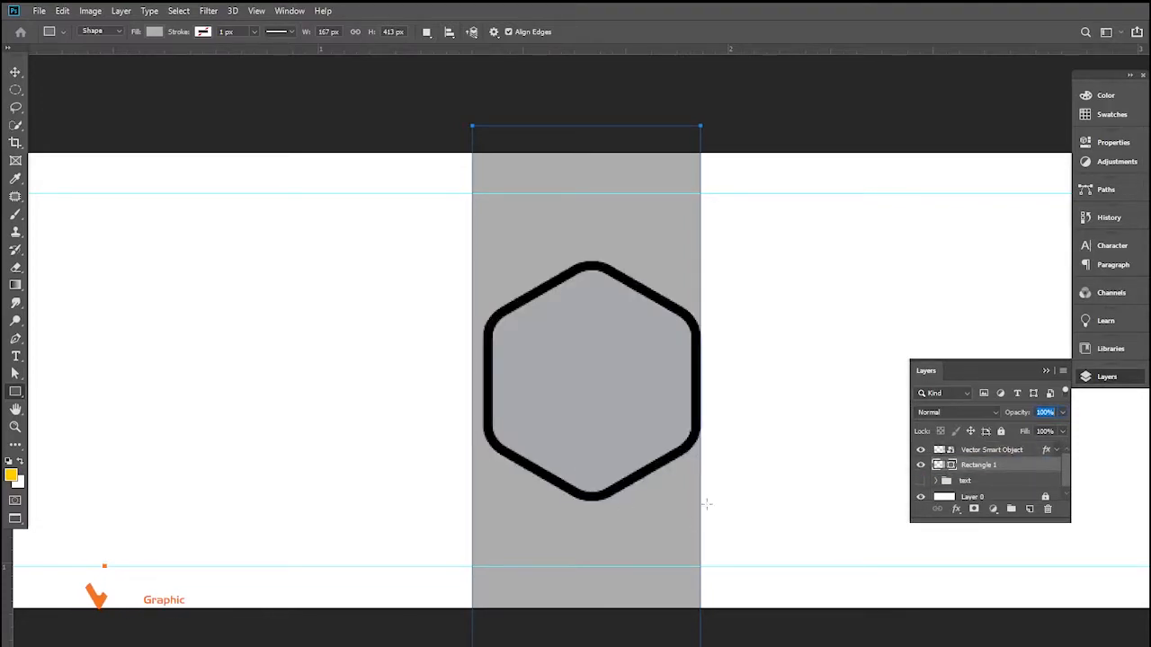
click(1089, 420)
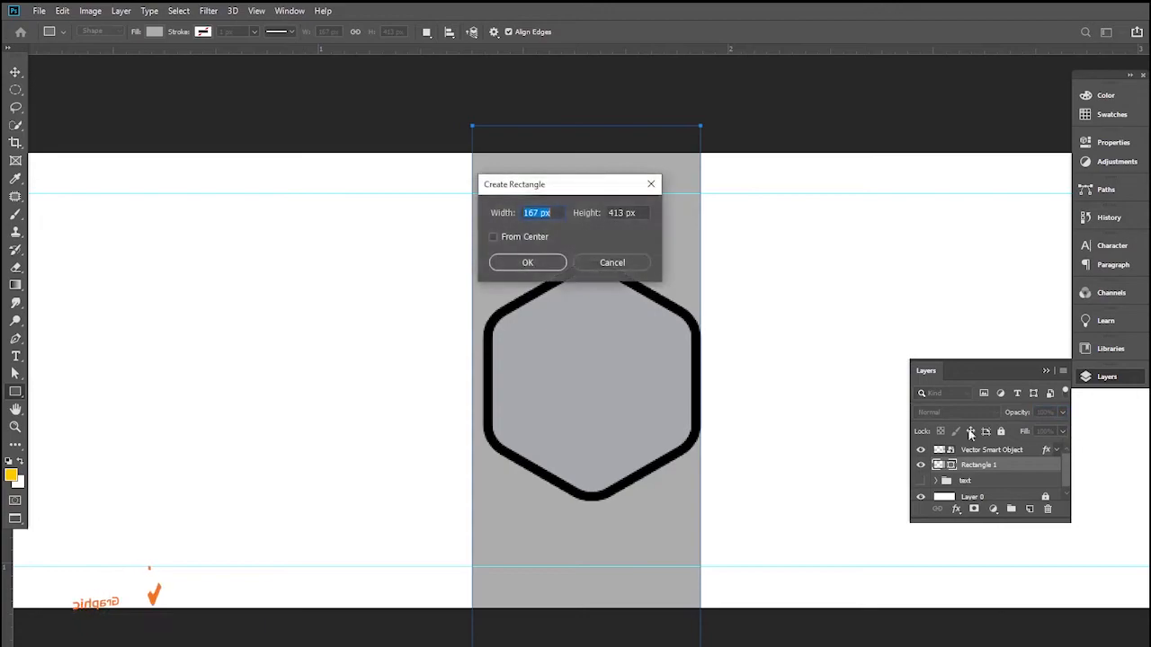
click(629, 260)
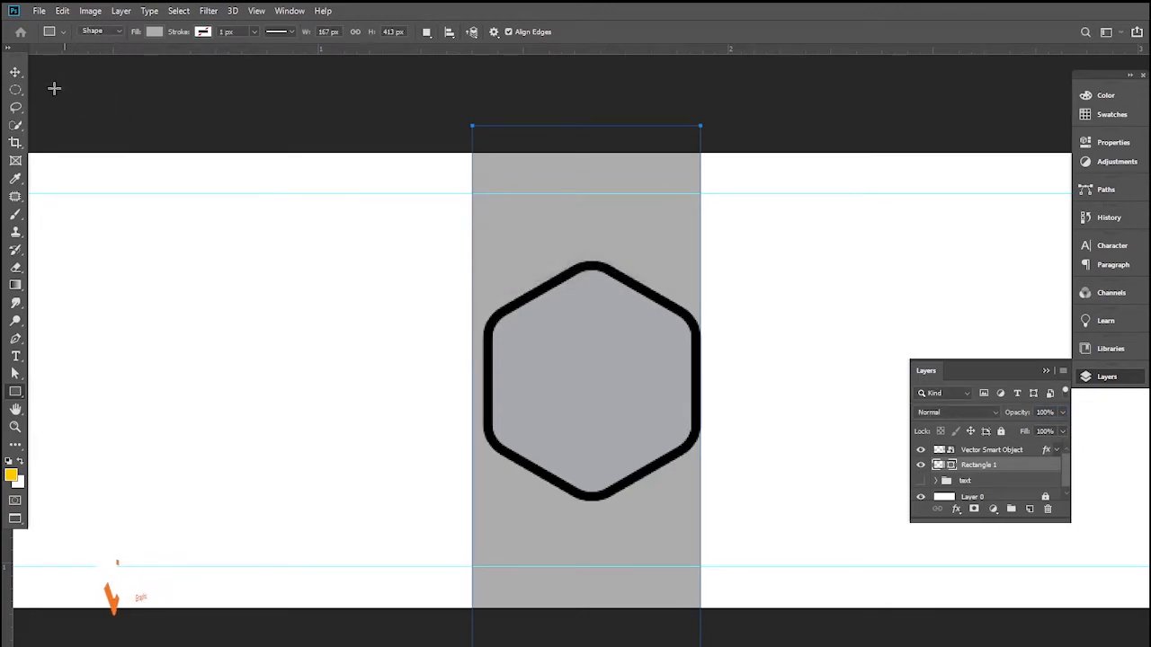
Narrow the grey rectangle to 95.21% width with Free Transform, matching its side edges to the hexagon's outline
click(17, 75)
key(ctrl)
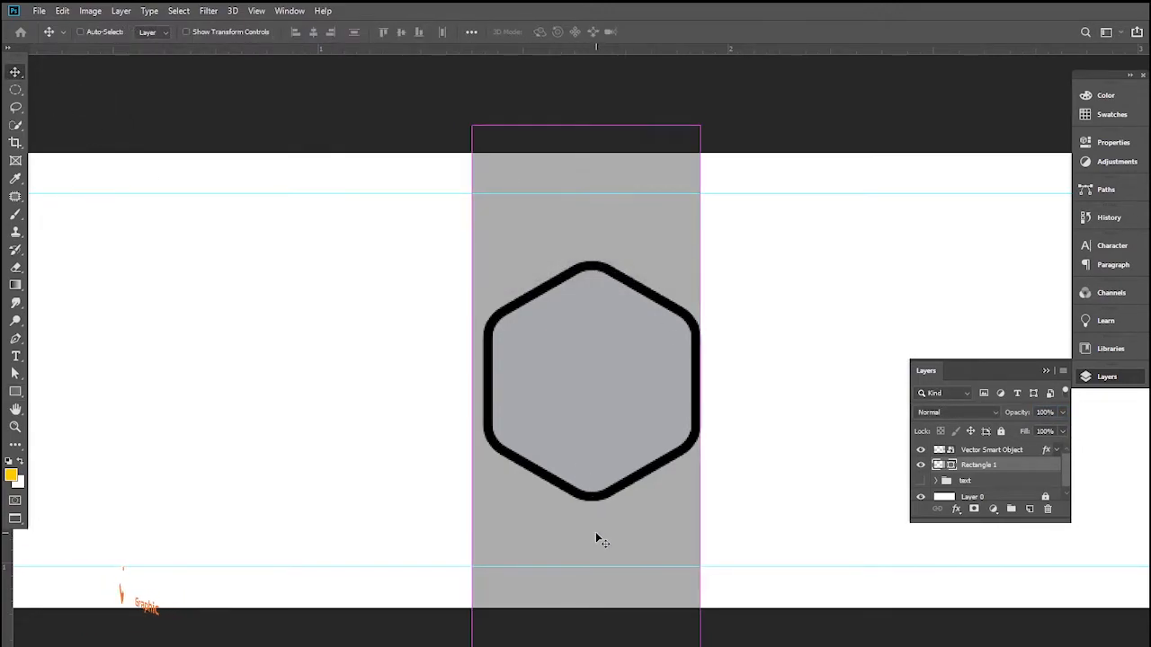
key(ctrl+t)
drag(472, 408, 483, 407)
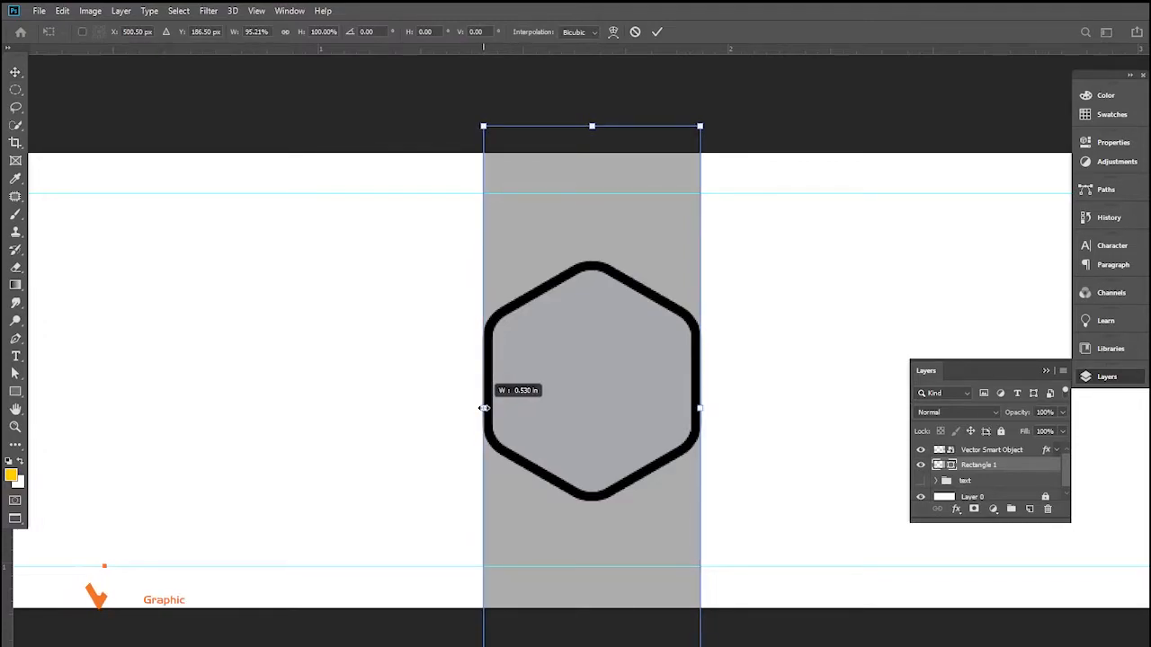
drag(646, 338, 617, 375)
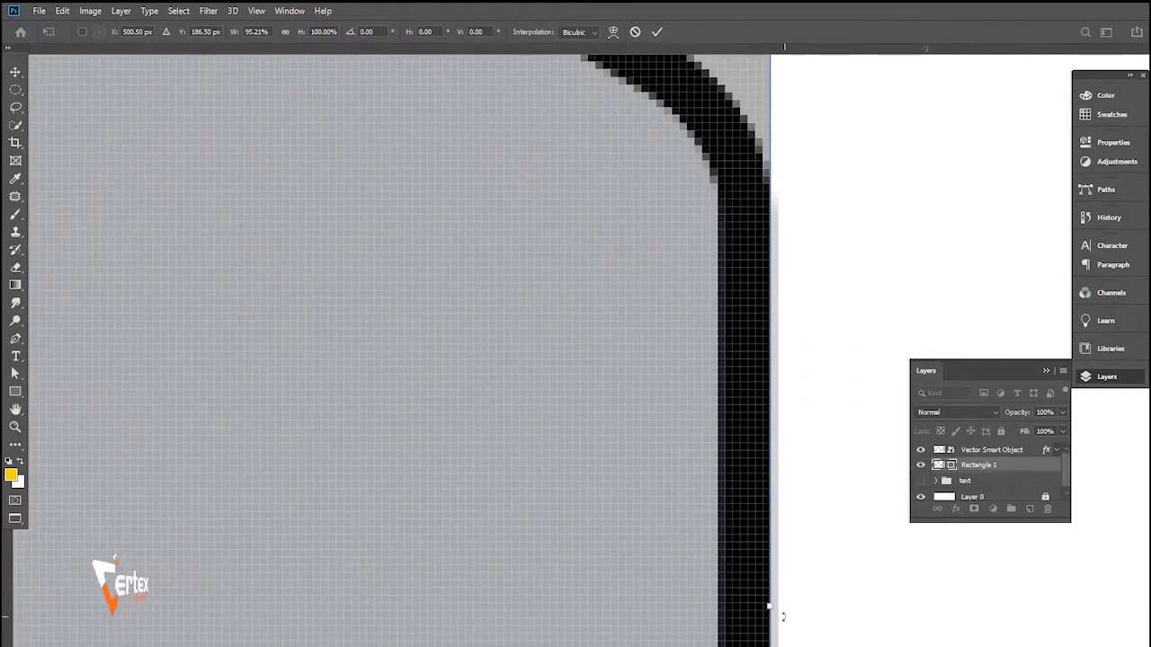
mouse_move(770, 608)
mouse_down()
mouse_move(780, 603)
mouse_move(773, 608)
mouse_up()
alt+click(745, 525)
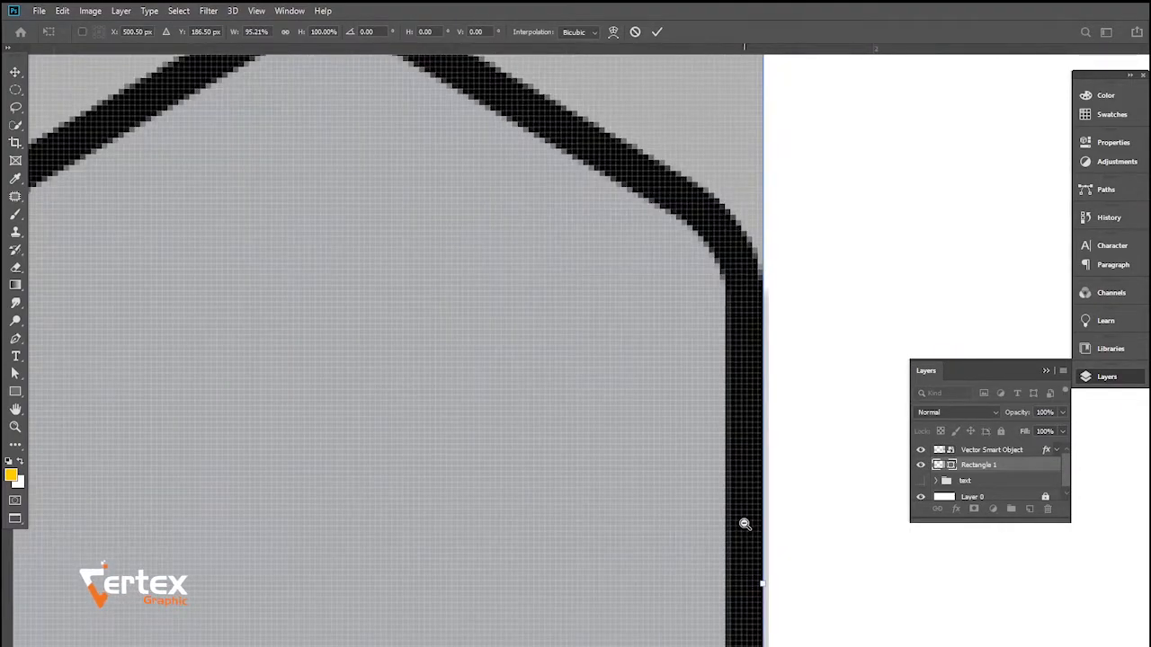
drag(714, 543, 882, 533)
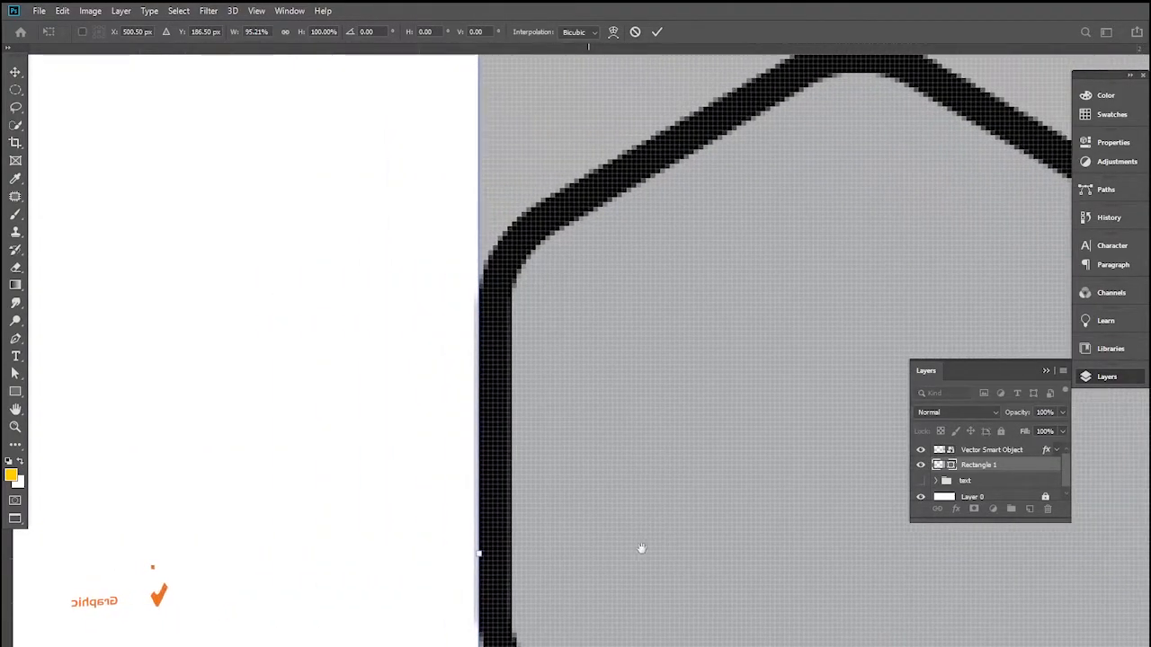
drag(508, 555, 507, 554)
alt+click(632, 523)
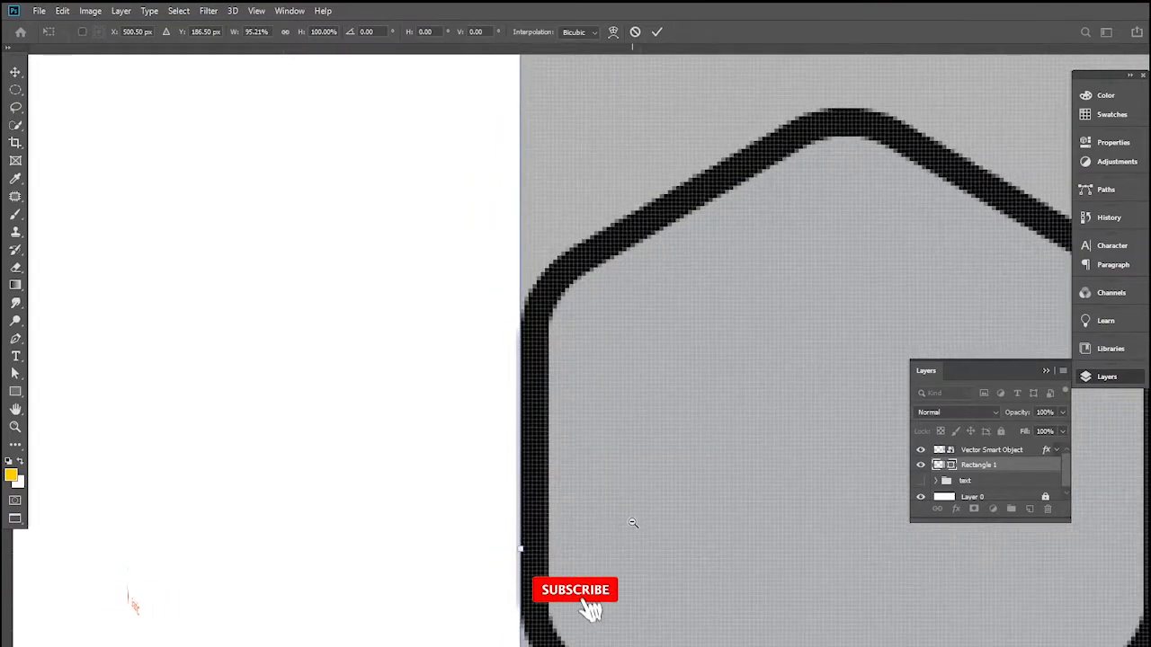
alt+click(632, 523)
alt+click(654, 524)
alt+click(644, 533)
drag(745, 526, 562, 528)
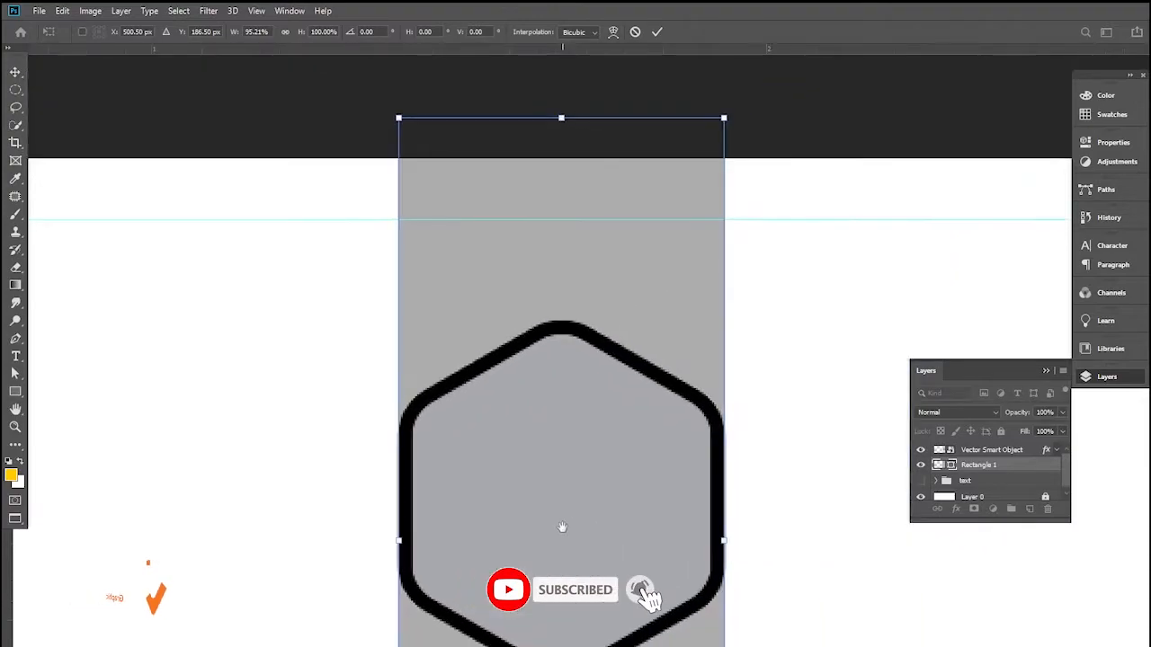
key(Return)
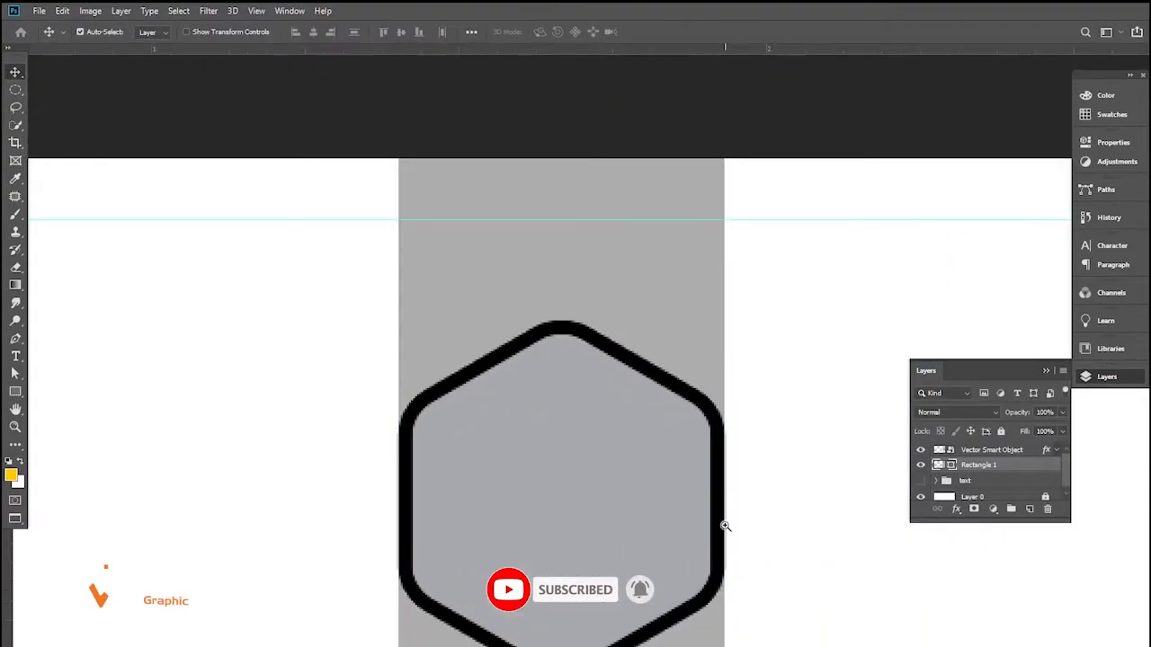
Examine up close how the grey band's edge meets the hexagon's stroke, and undo any accidental shift of the hexagon
click(725, 530)
click(727, 539)
click(733, 547)
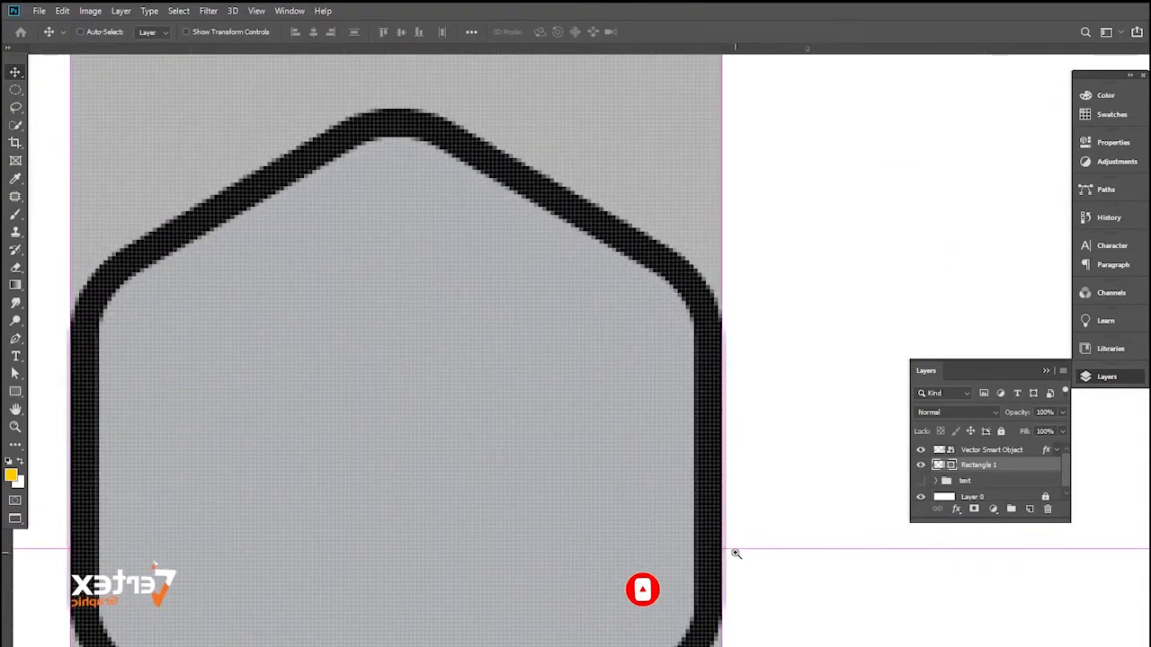
click(735, 553)
drag(681, 584, 630, 555)
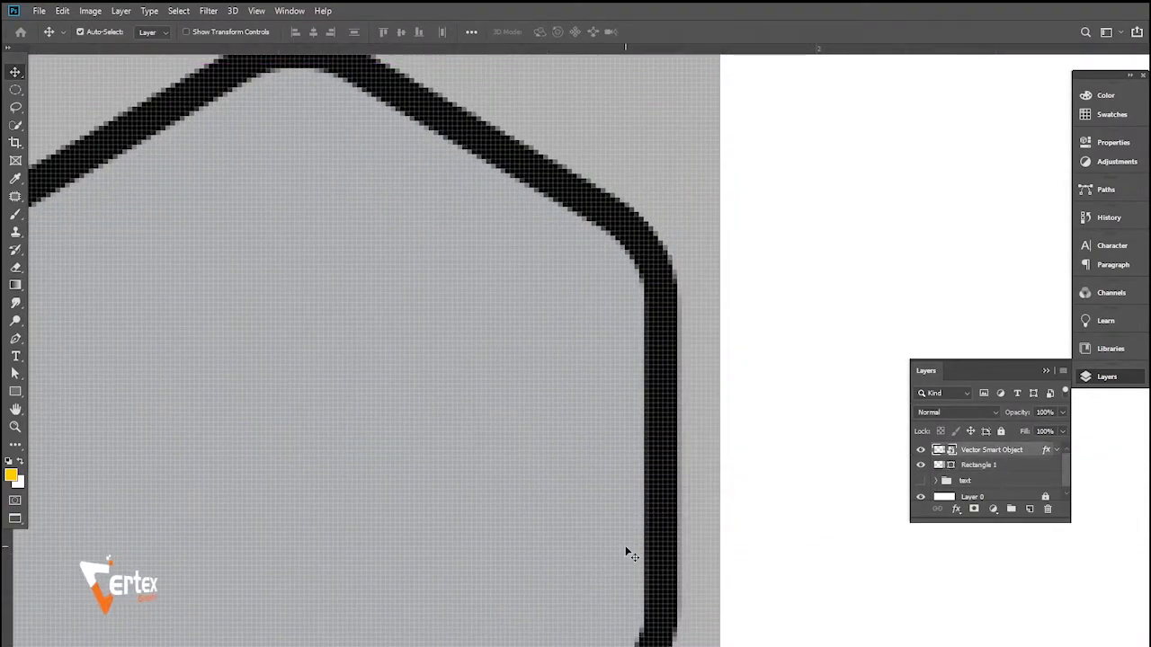
key(ctrl+z)
ctrl+alt+click(687, 531)
ctrl+alt+click(683, 530)
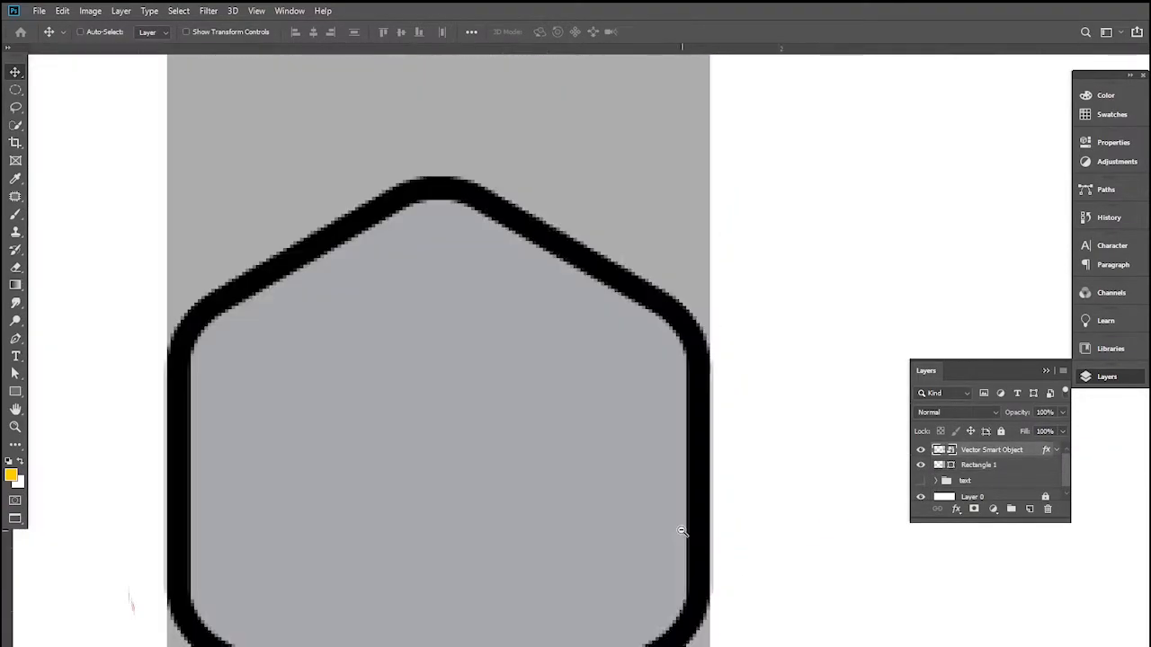
ctrl+alt+click(670, 529)
ctrl+alt+click(587, 488)
ctrl+alt+click(590, 491)
drag(614, 467, 561, 522)
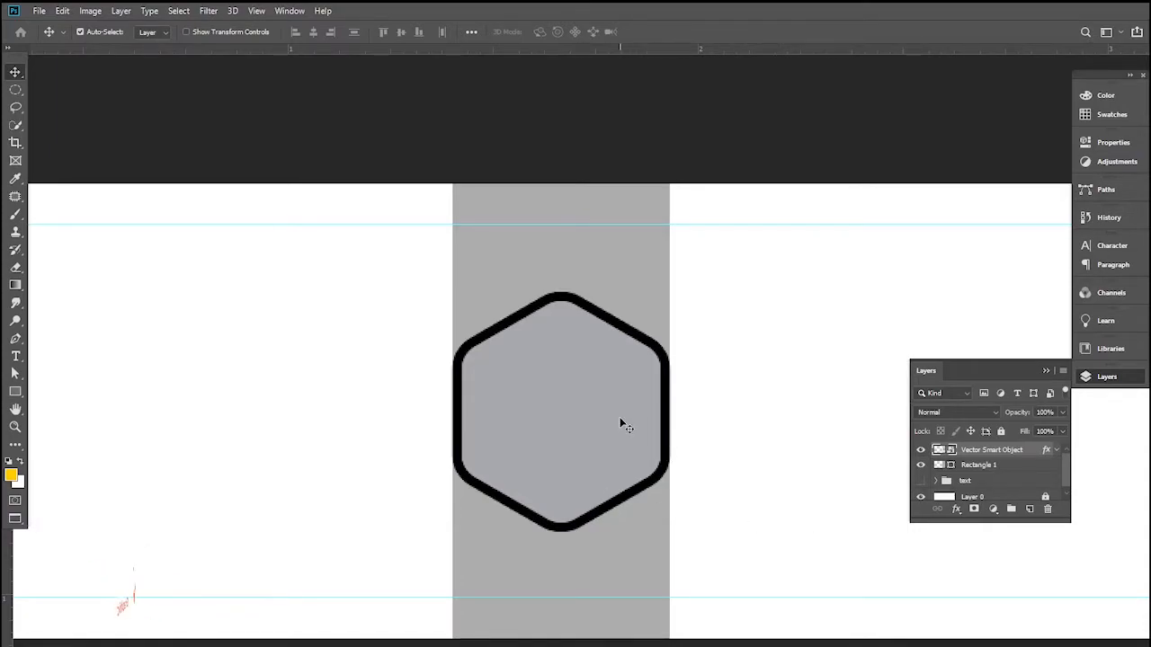
Scale the hexagon down to 9.48% in width and height with Free Transform, keeping its lower-left corner in place
key(ctrl+t)
drag(664, 297, 619, 371)
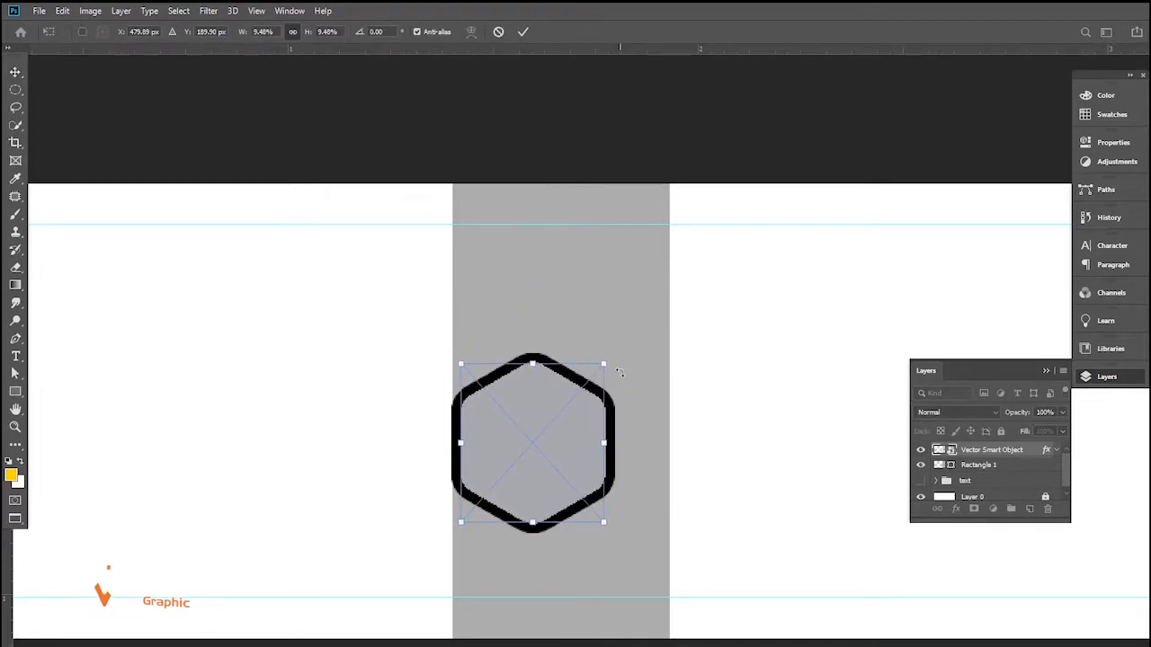
key(Return)
Narrow the grey band to 74.21% width with Free Transform so it matches the smaller hexagon's width
click(658, 528)
key(ctrl+t)
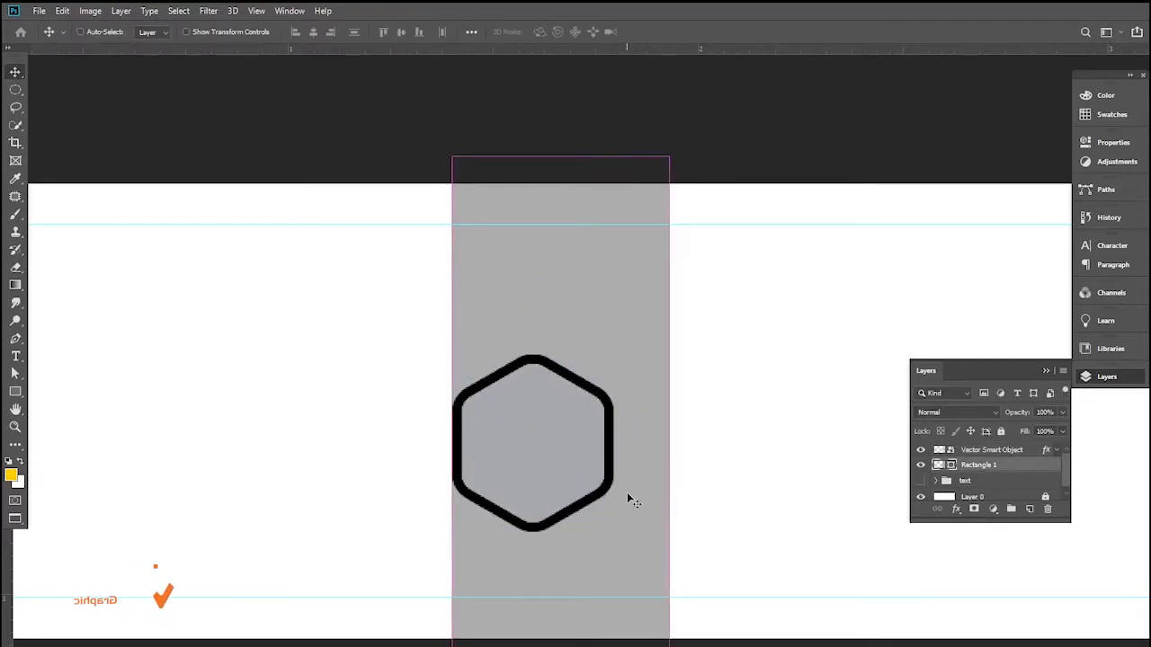
drag(668, 442, 614, 441)
drag(585, 393, 679, 548)
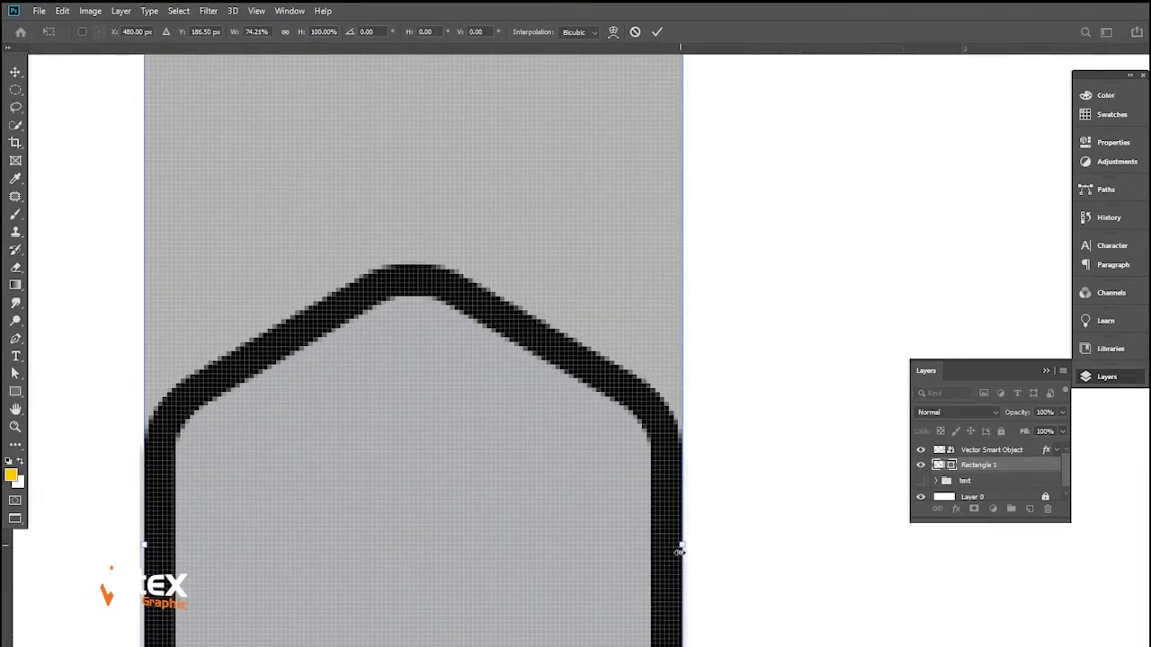
key(Return)
Centre the hexagon horizontally and vertically on the canvas, using a selection of the white background layer as reference
drag(541, 517, 663, 336)
drag(642, 398, 631, 400)
drag(633, 424, 629, 522)
click(628, 466)
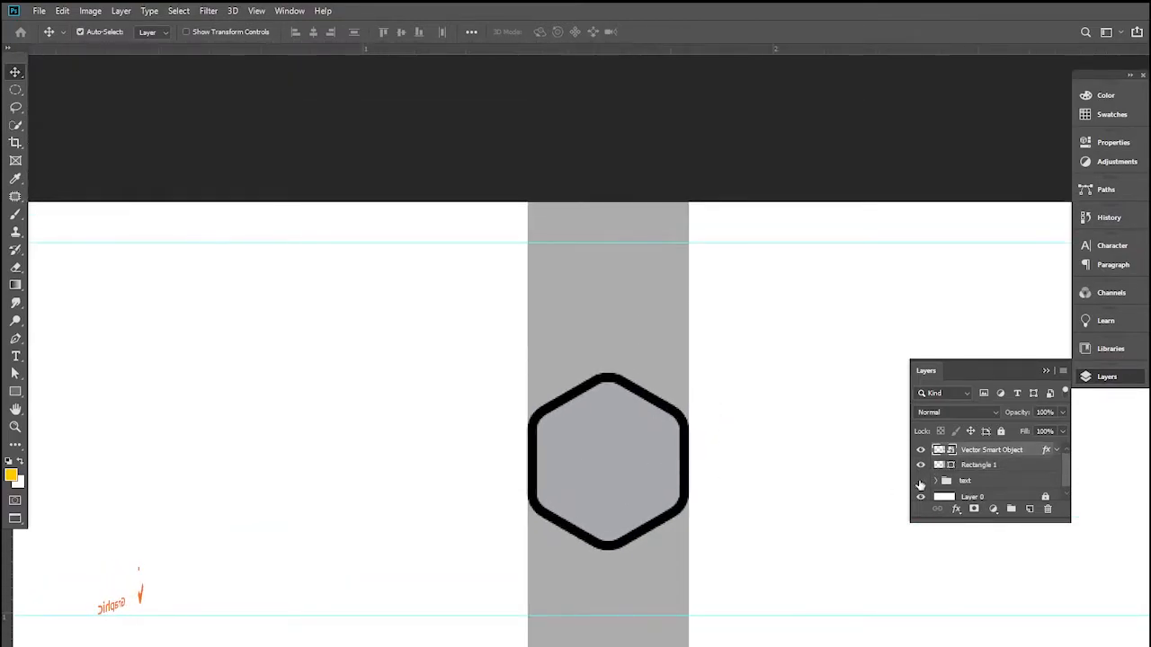
ctrl+click(946, 500)
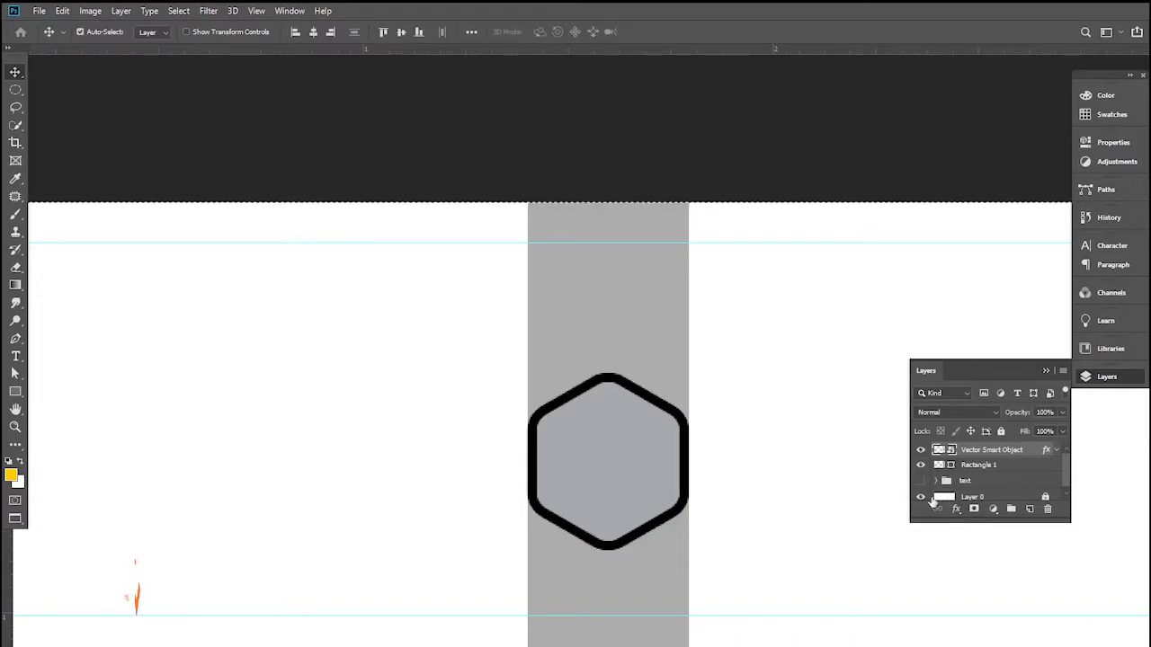
click(315, 32)
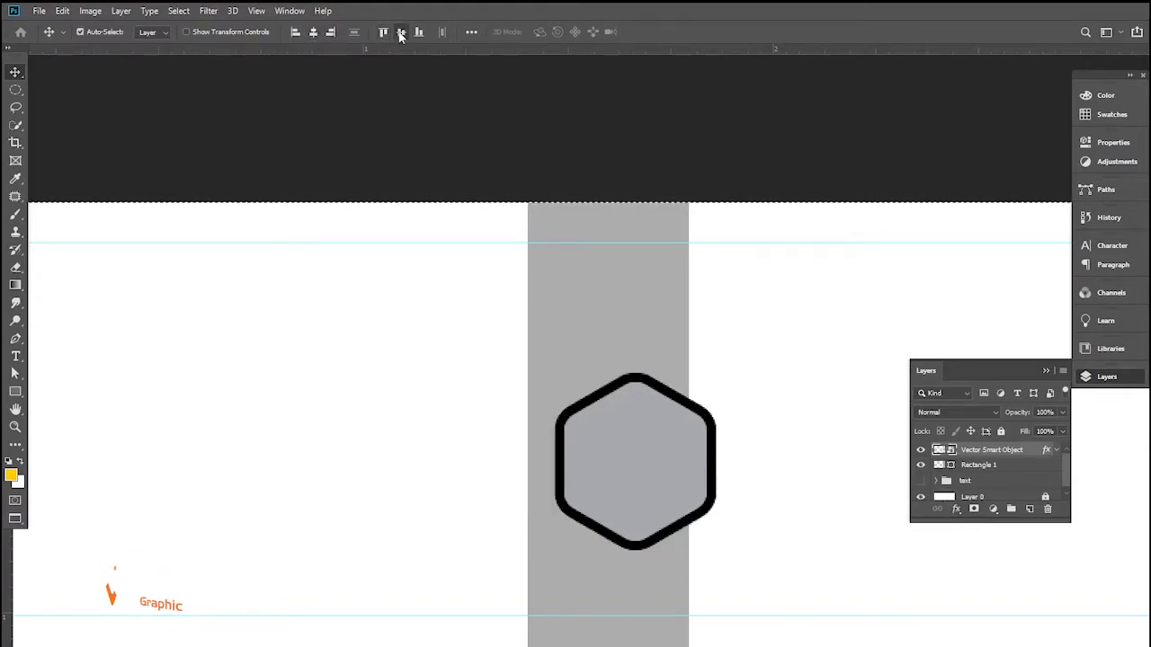
click(401, 32)
key(ctrl+d)
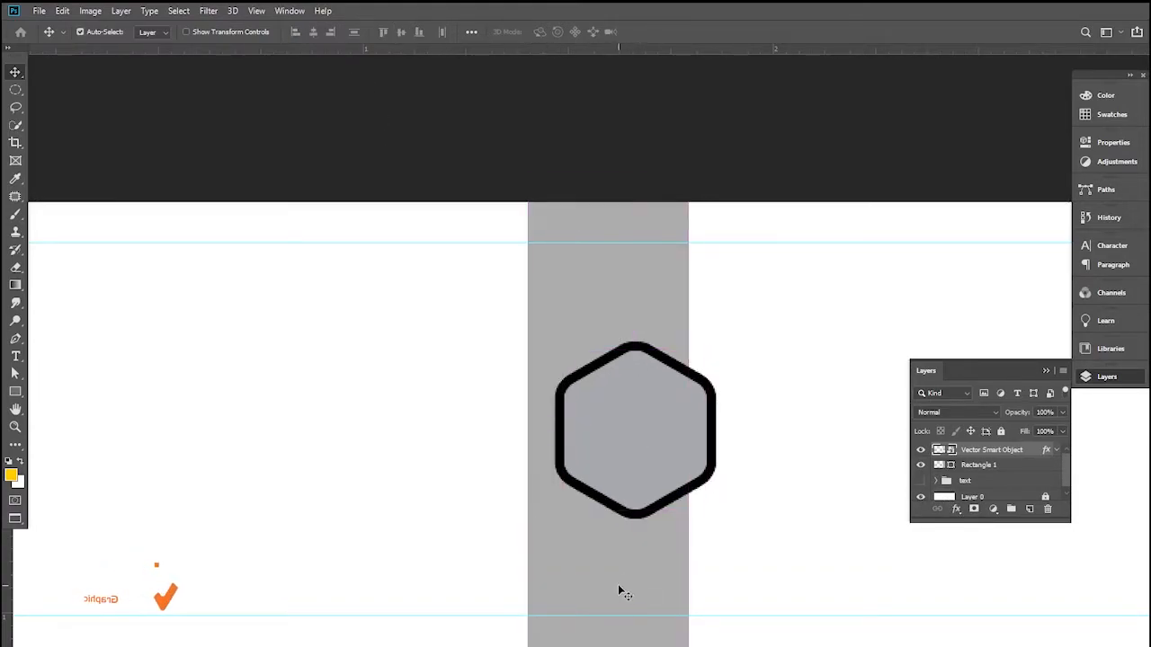
Move the grey band sideways behind the centred hexagon until both side edges line up with its outline
ctrl+click(618, 584)
drag(596, 570, 624, 575)
scroll(714, 452, up, 3)
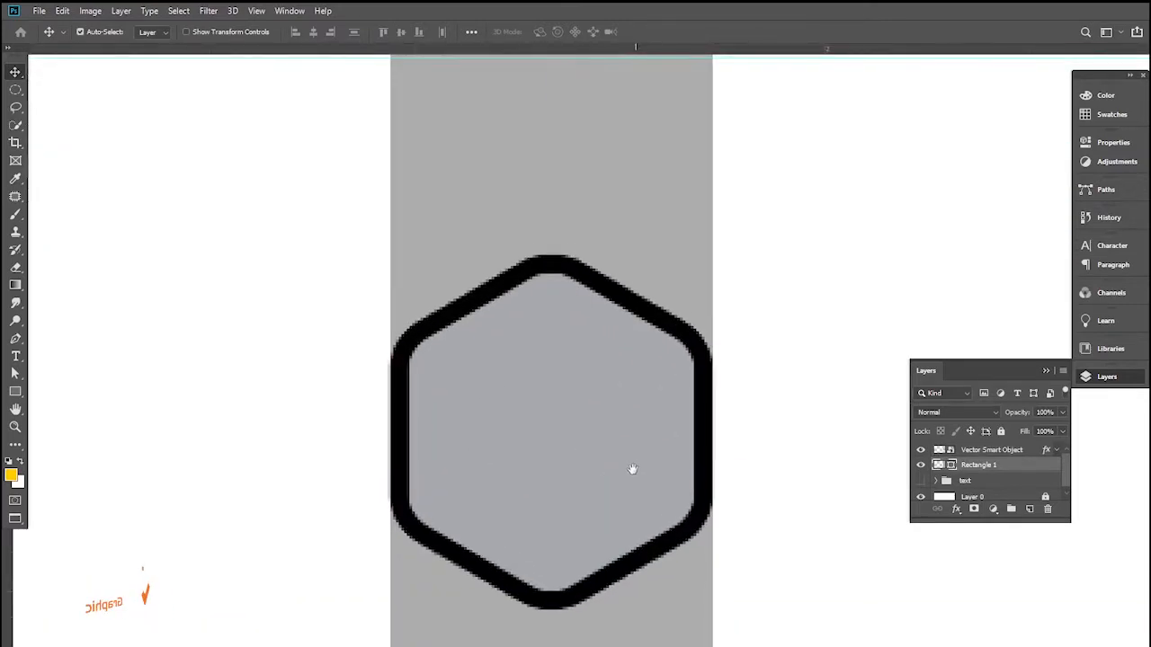
scroll(632, 463, up, 2)
scroll(639, 455, down, 4)
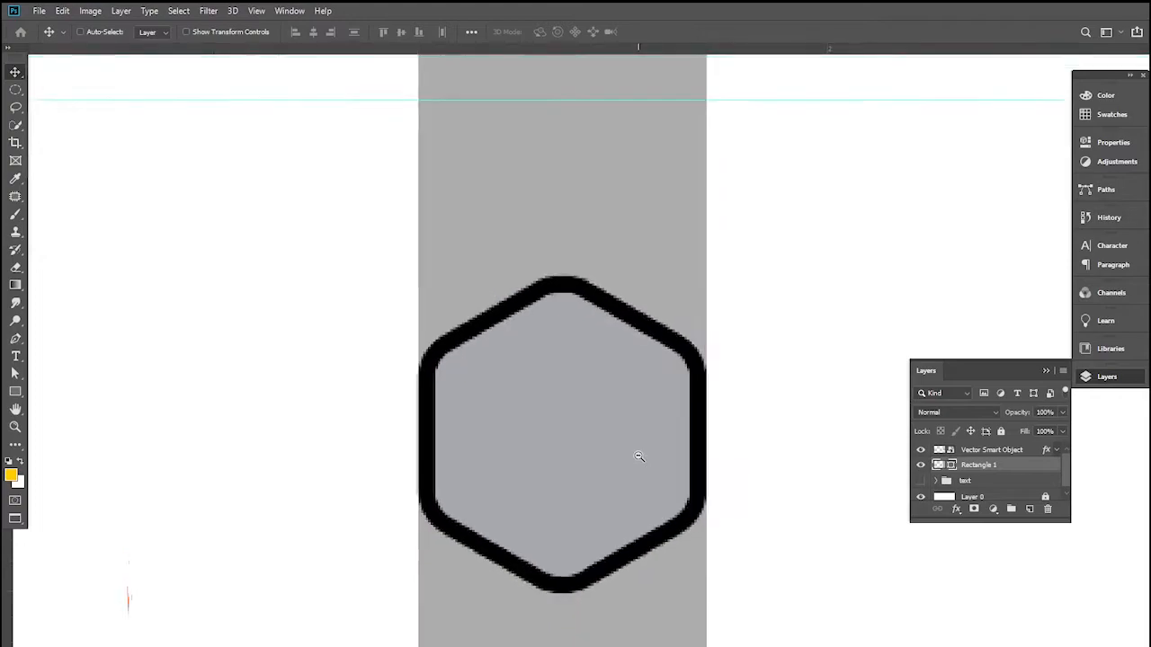
Draw a rectangle about 69 × 324 px beside the grey band, starting above the canvas, and fill it with light green
click(364, 540)
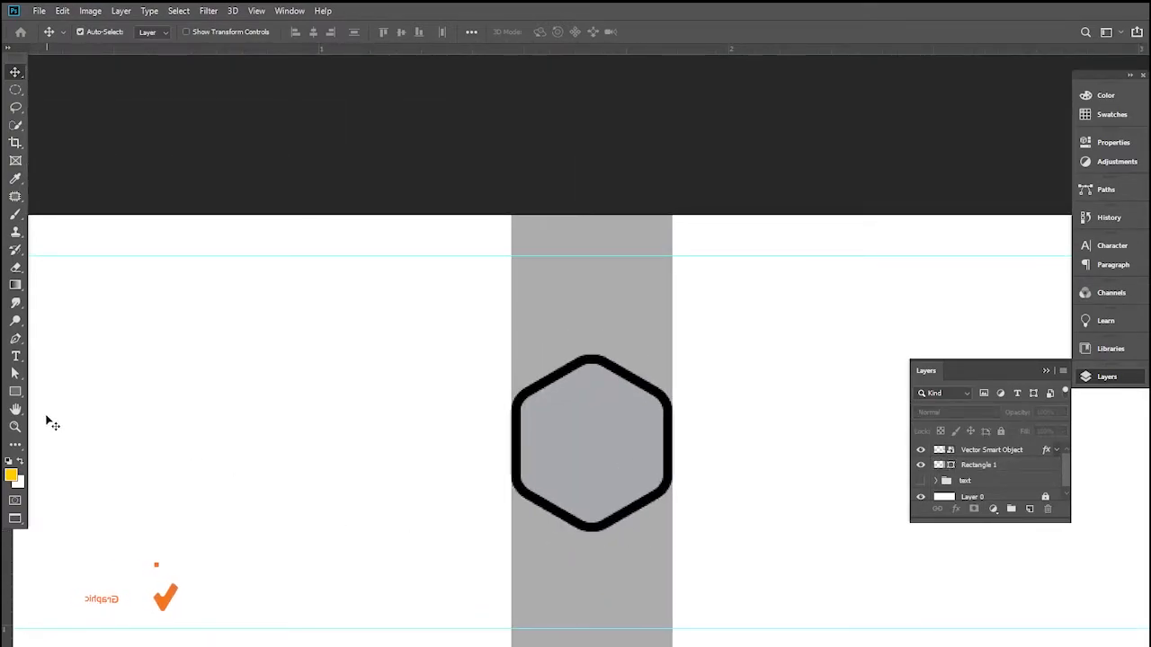
click(16, 392)
click(78, 392)
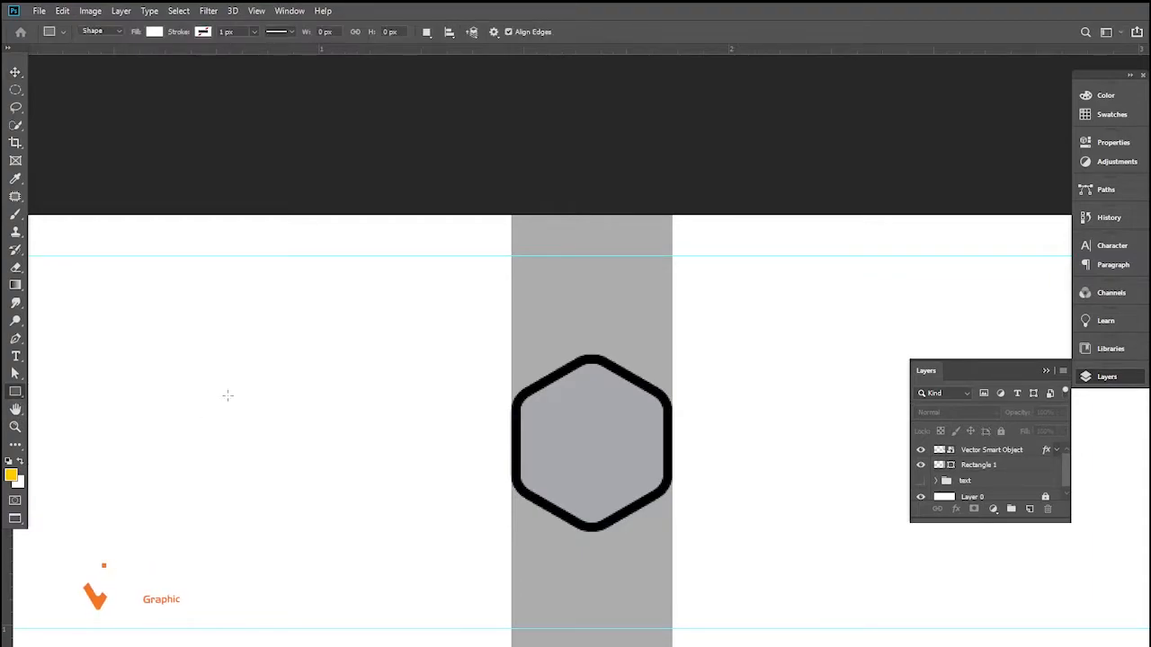
drag(267, 148, 362, 591)
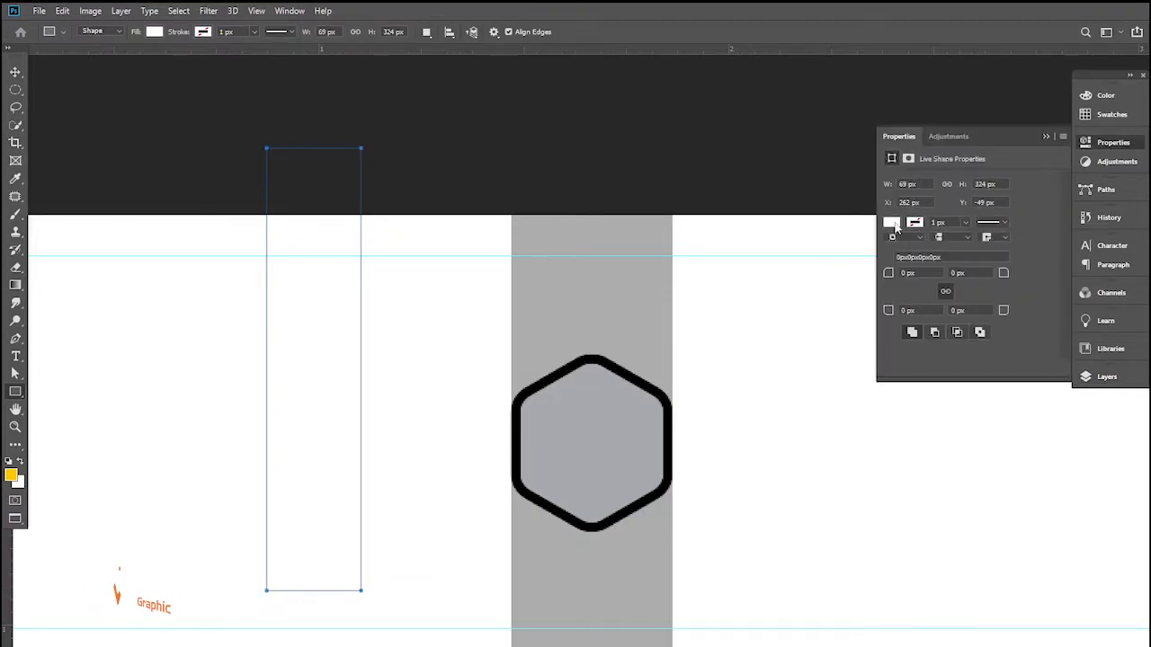
click(891, 223)
click(896, 346)
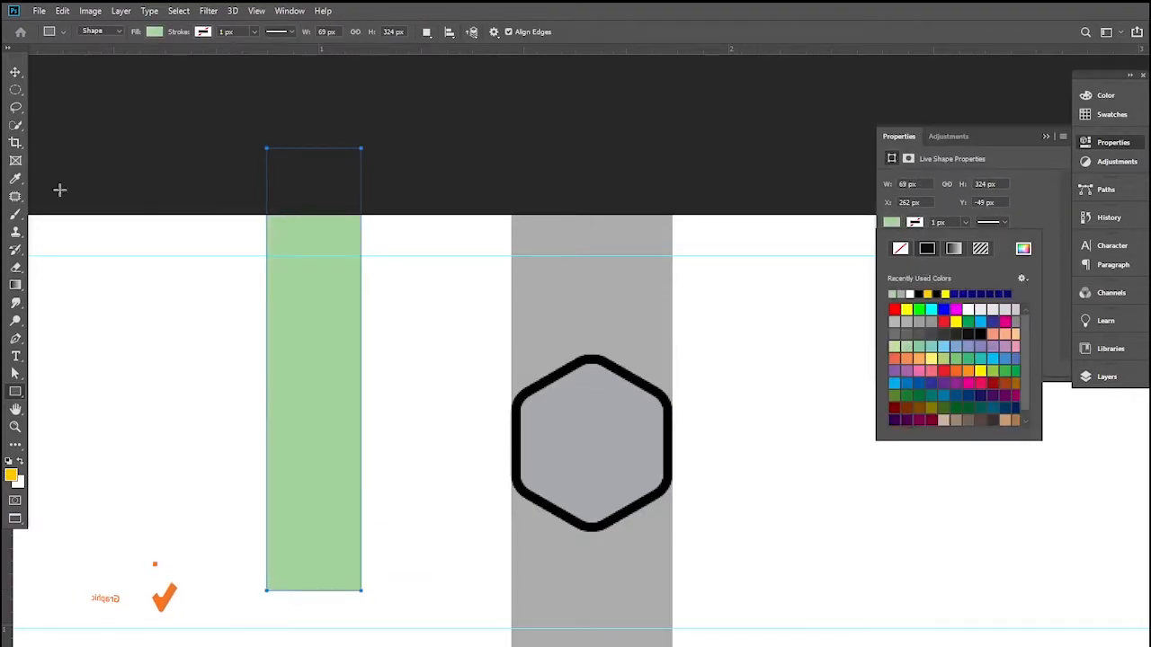
Move the green rectangle flush with the grey band's left edge and narrow it to 65 px wide
click(15, 74)
click(1046, 136)
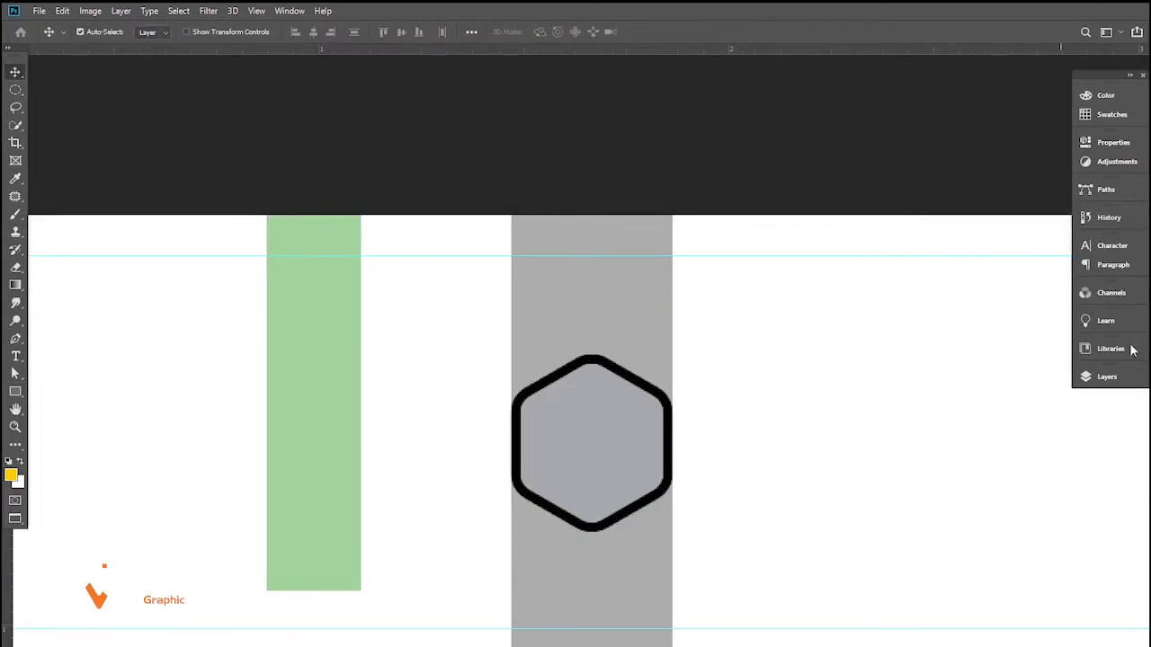
click(1120, 377)
drag(338, 441, 570, 438)
key(ctrl+t)
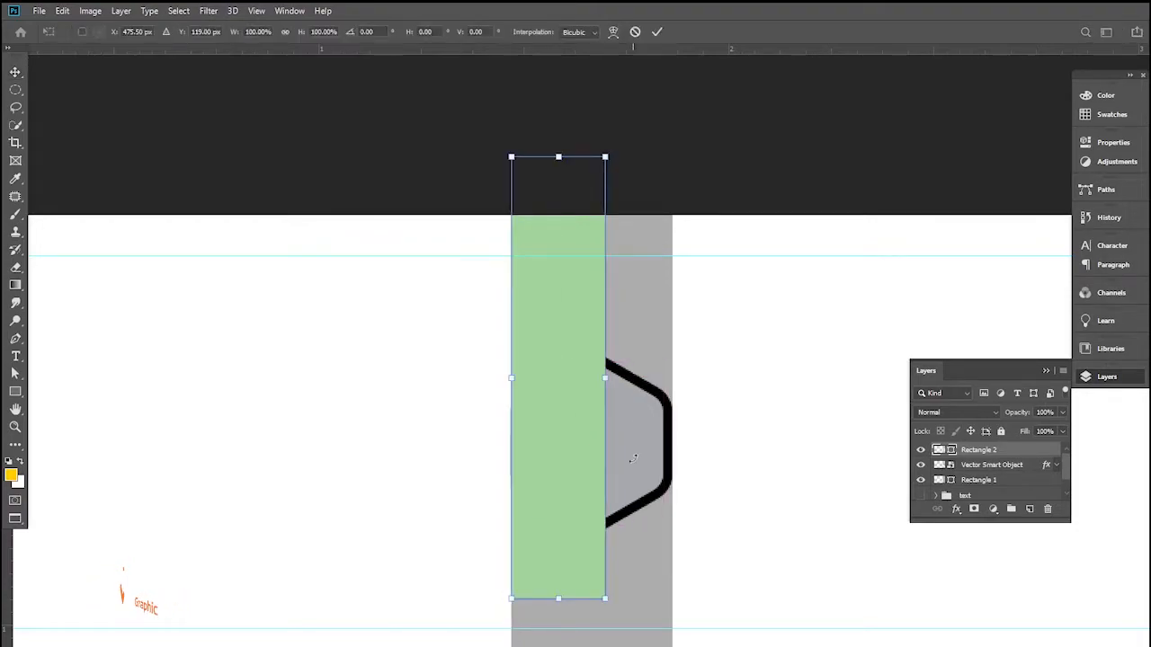
drag(608, 393, 602, 389)
key(Return)
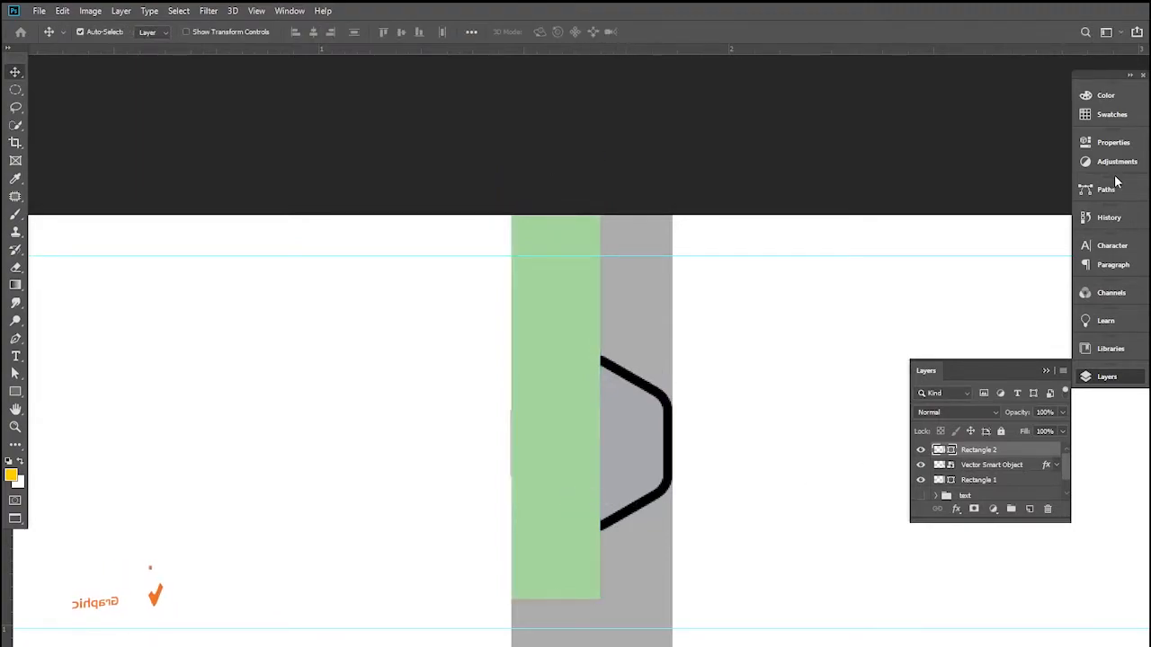
Round all four corners of the green rectangle with a 7 px radius
click(1111, 146)
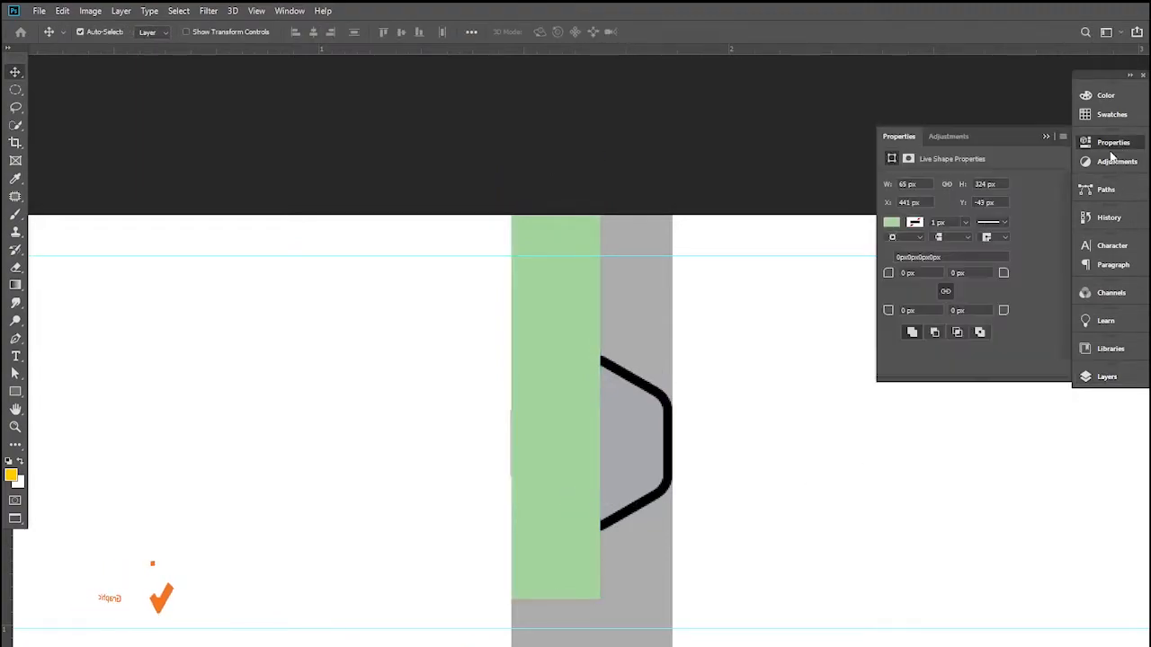
click(895, 274)
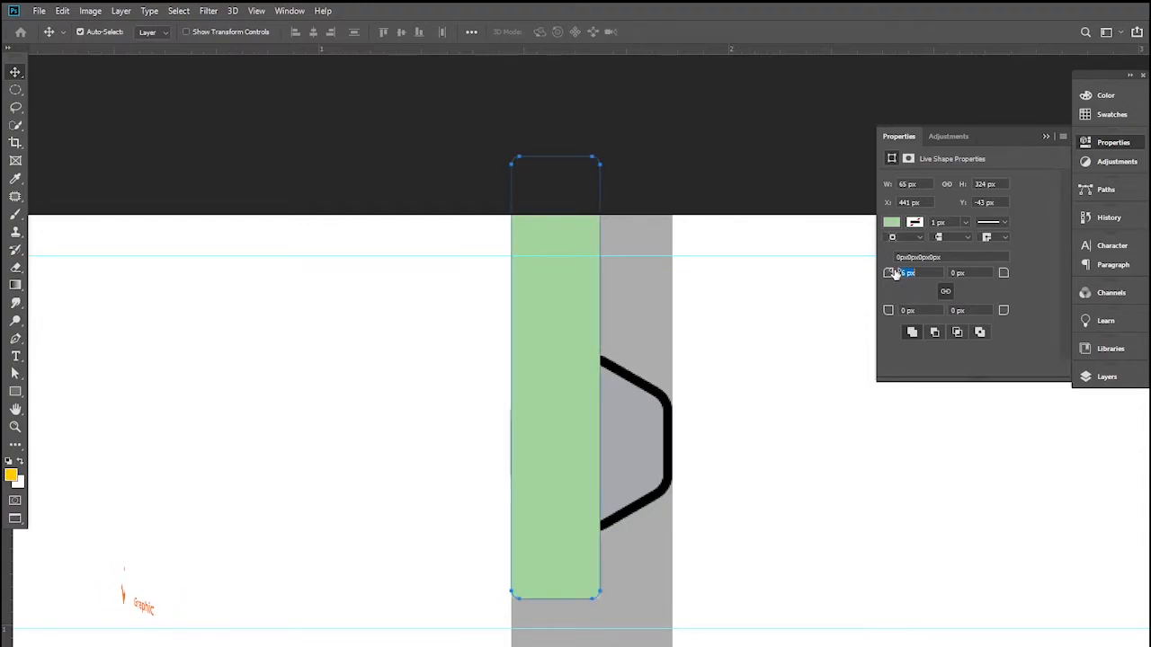
drag(894, 275, 897, 275)
key(Return)
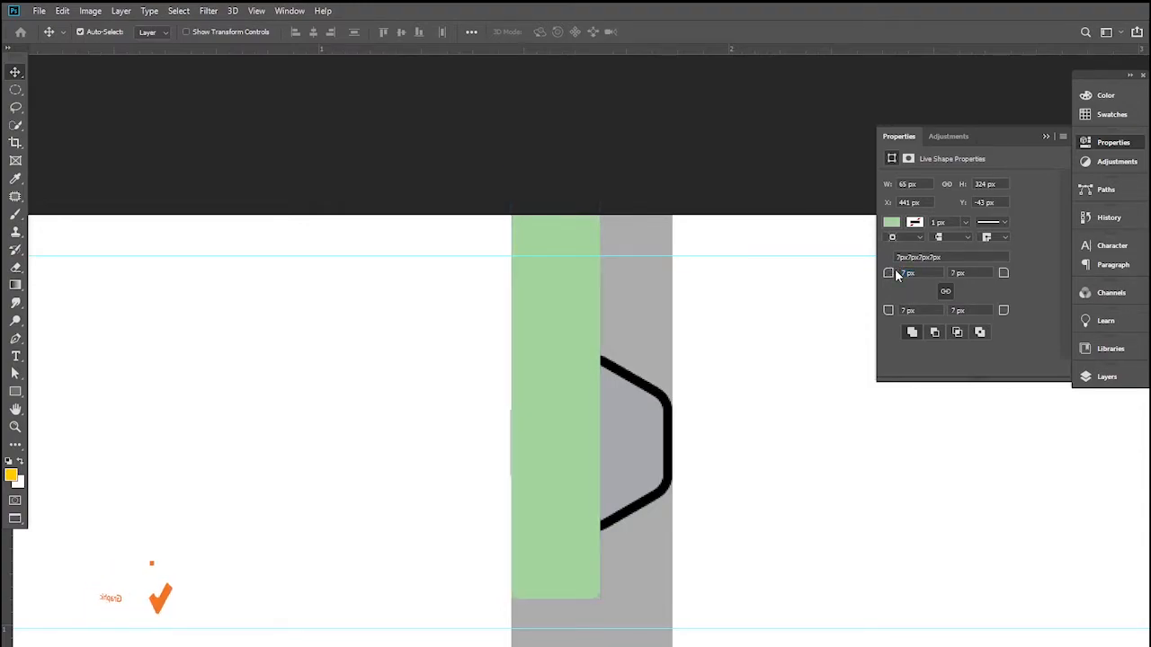
click(1046, 136)
Move the green rectangle up until its lower edge meets the hexagon's top, still flush with the grey band's left edge
drag(612, 447, 578, 275)
key(ctrl+space)
ctrl+click(591, 431)
scroll(585, 504, up, 4)
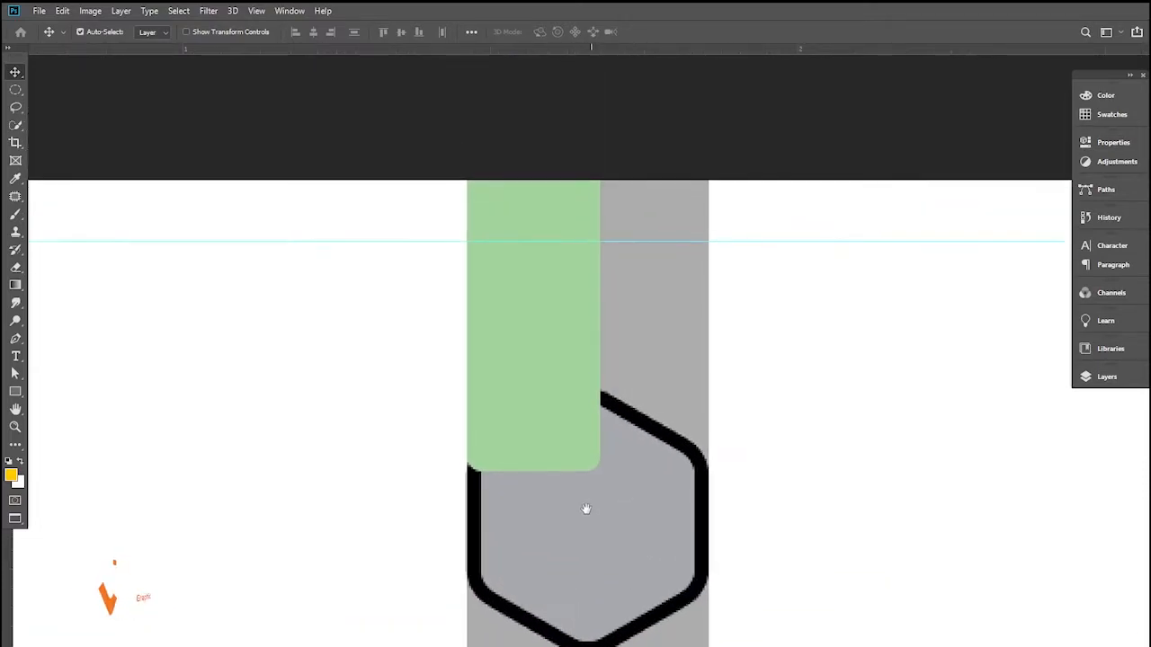
mouse_move(547, 484)
mouse_down()
mouse_move(548, 437)
mouse_move(548, 476)
mouse_up()
key(ctrl)
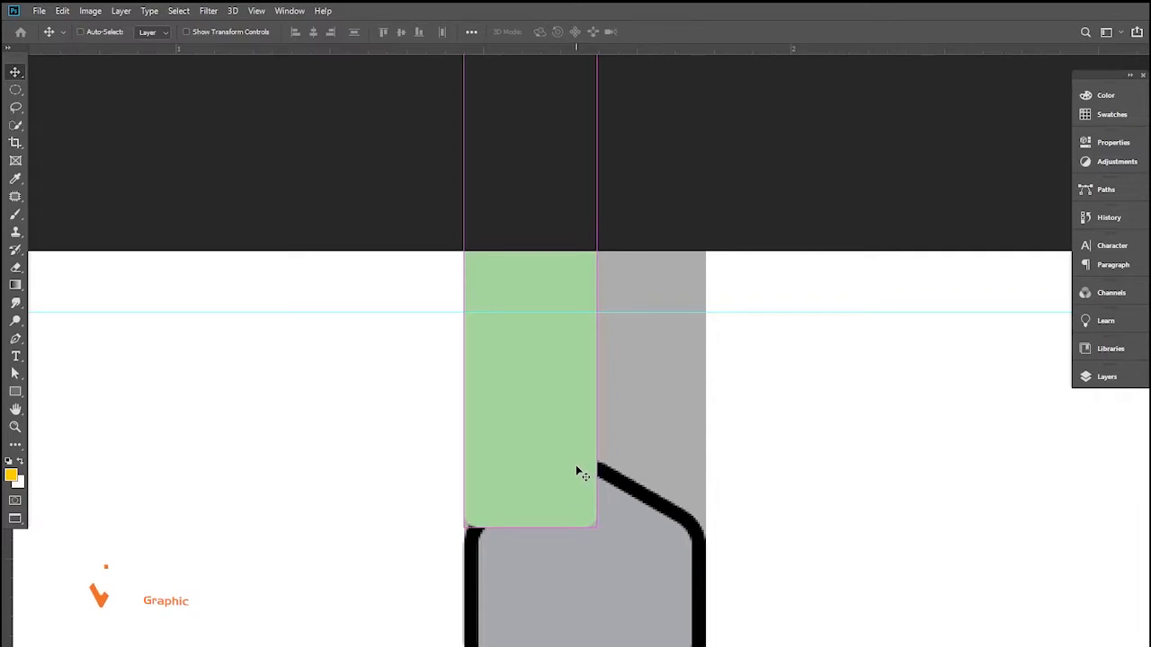
key(ctrl+t)
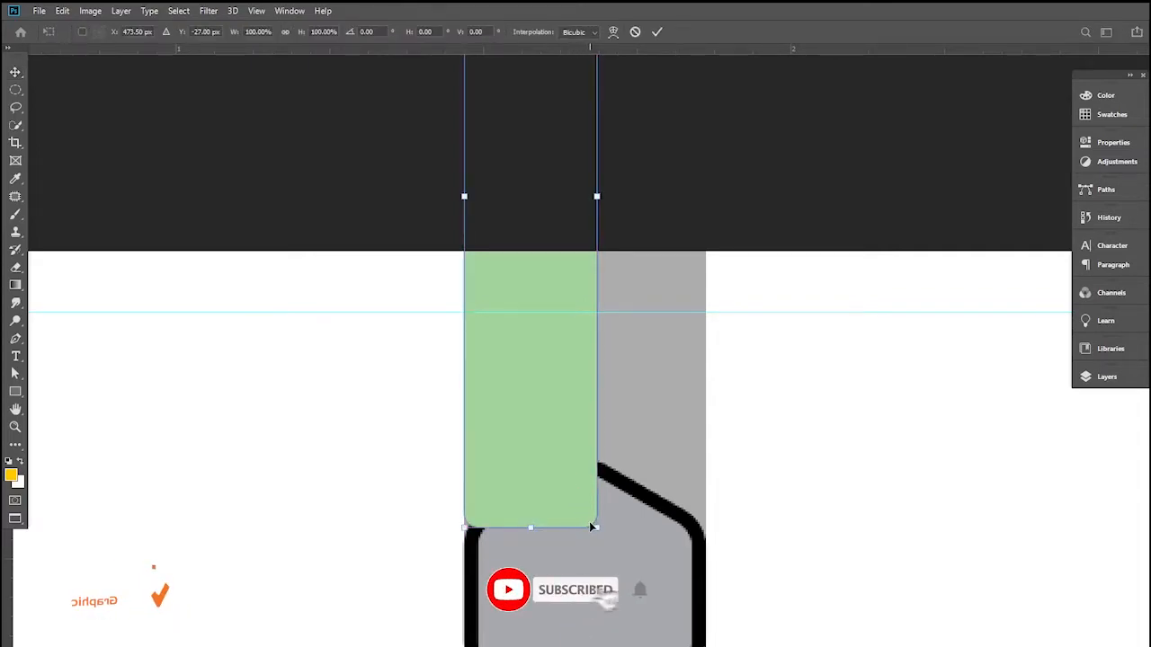
key(Return)
drag(548, 493, 548, 427)
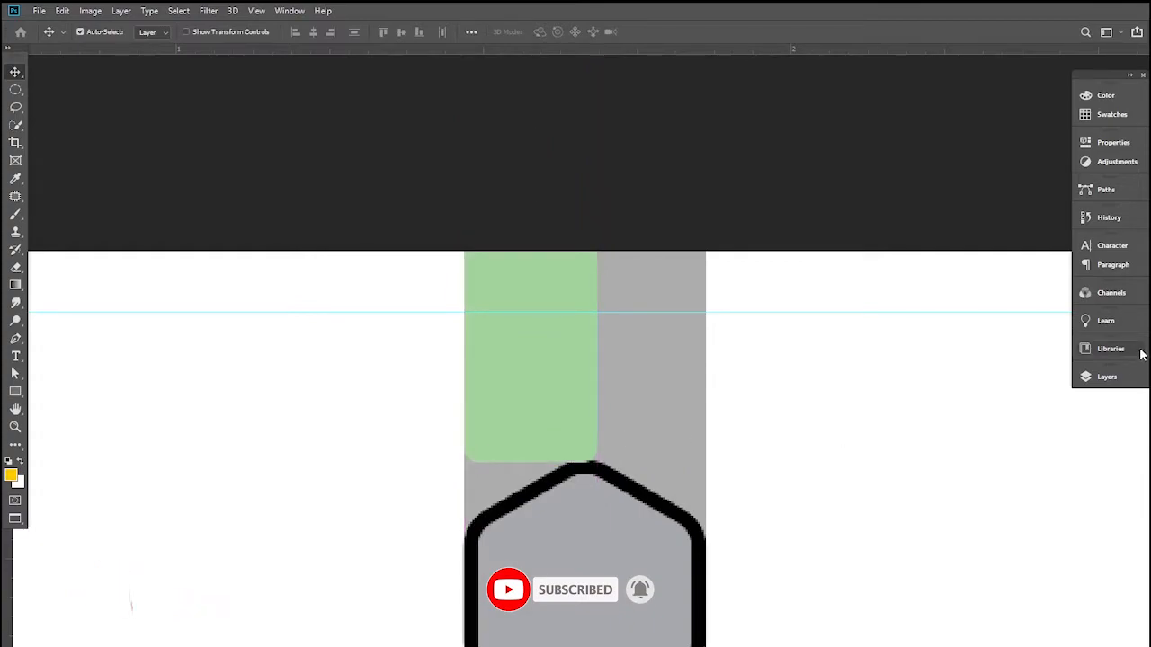
Add a 6 px black outside stroke to the green rectangle above the hexagon
click(1119, 378)
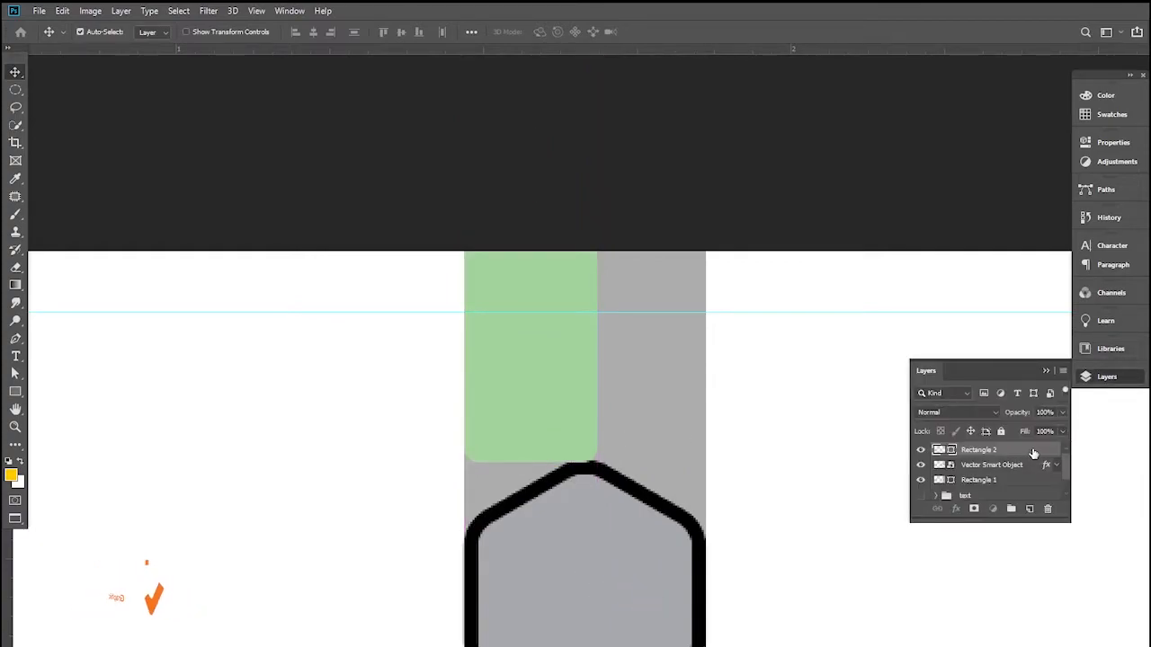
double_click(1033, 453)
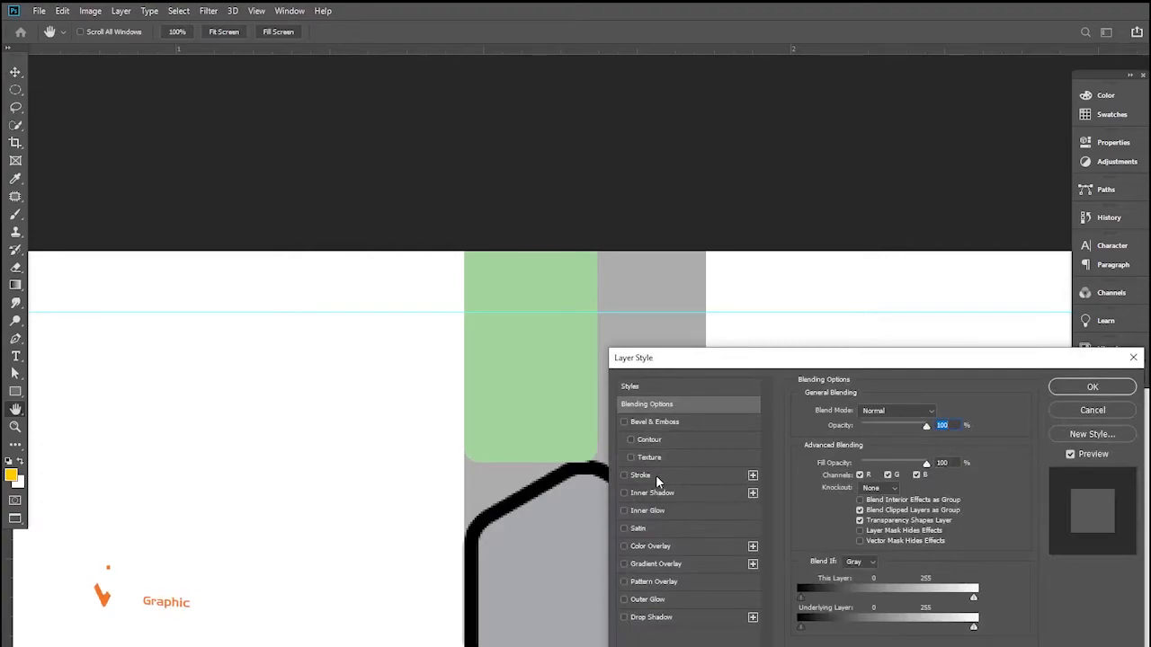
click(655, 475)
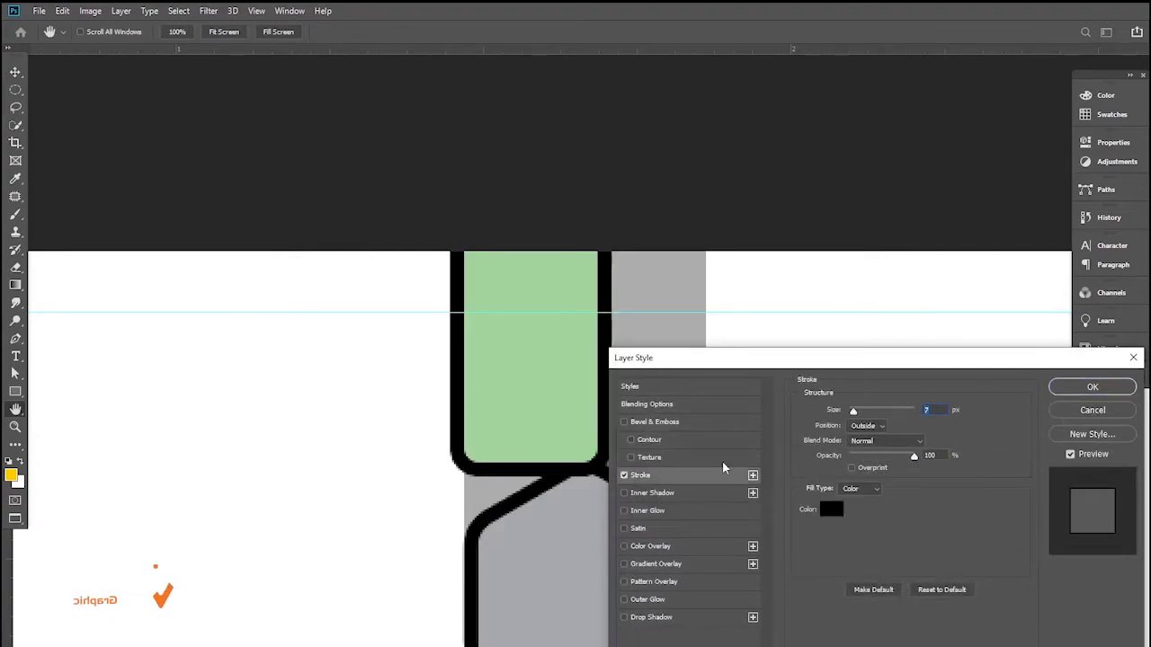
key(Return)
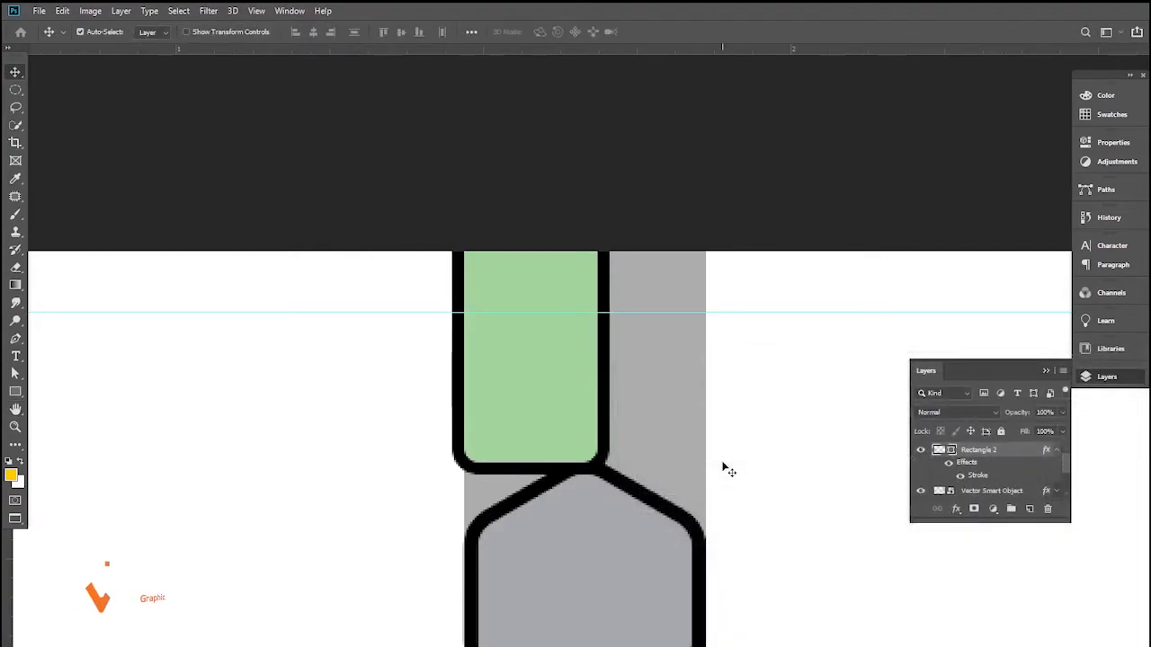
click(1057, 450)
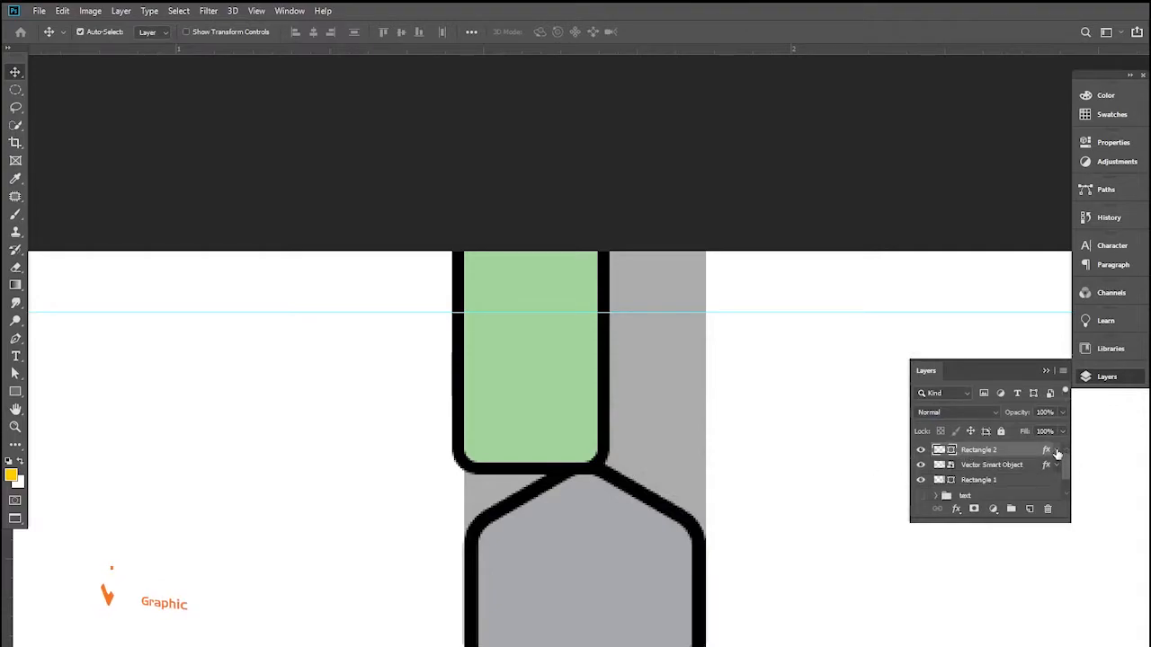
click(1058, 451)
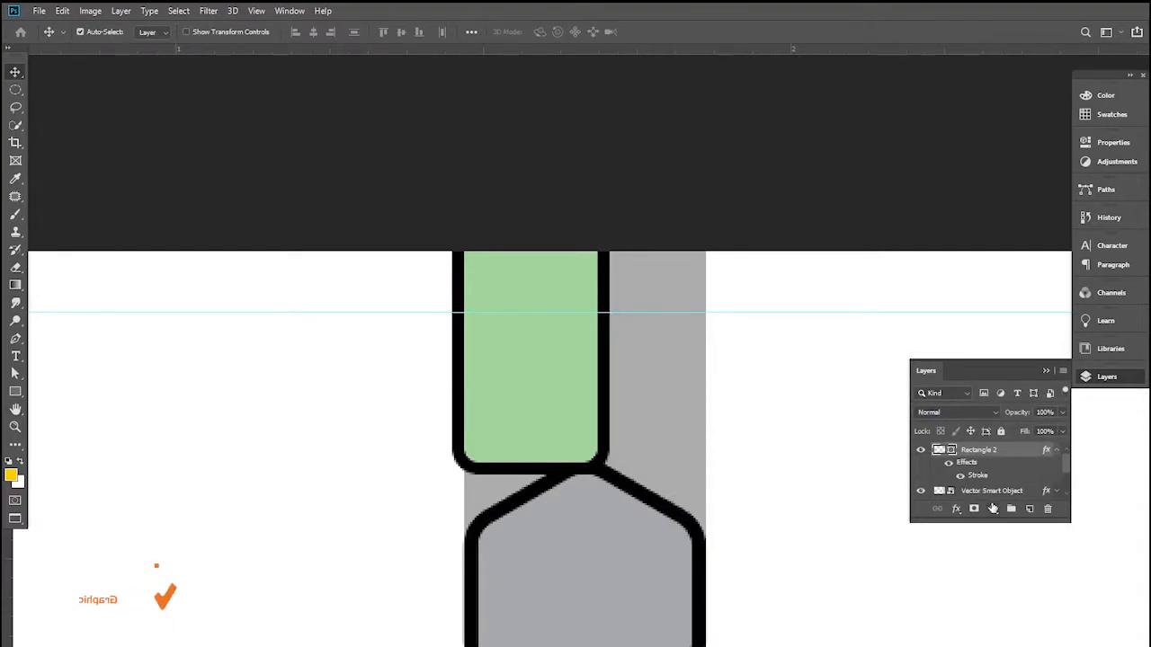
Change the green rectangle's stroke colour to a muted red
double_click(978, 477)
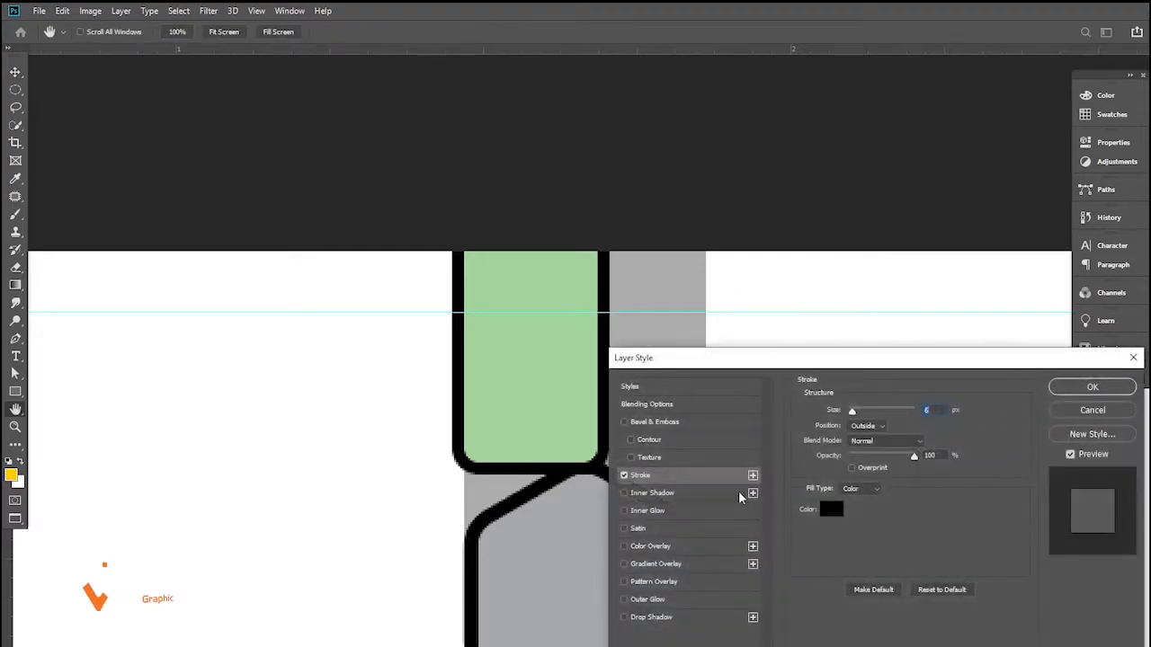
click(830, 510)
drag(701, 502, 641, 495)
click(874, 454)
key(Return)
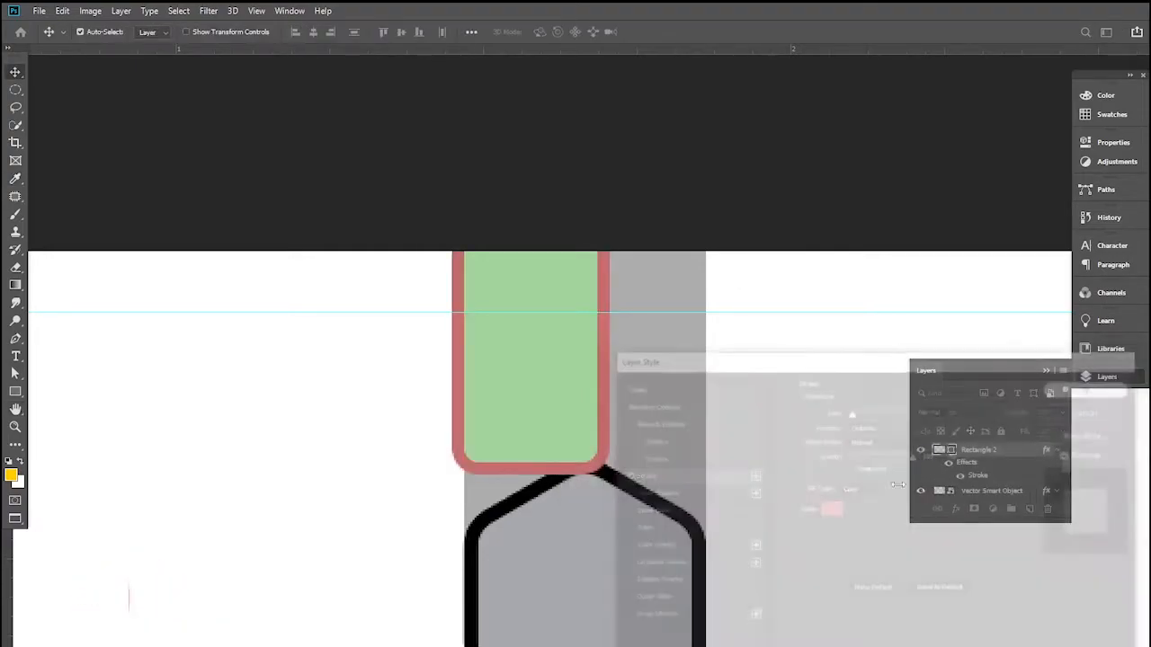
Lower the green rectangle over the hexagon and skew its lower edge about -30° to run parallel with the hexagon's upper-left side
drag(559, 428, 546, 481)
key(ctrl+t)
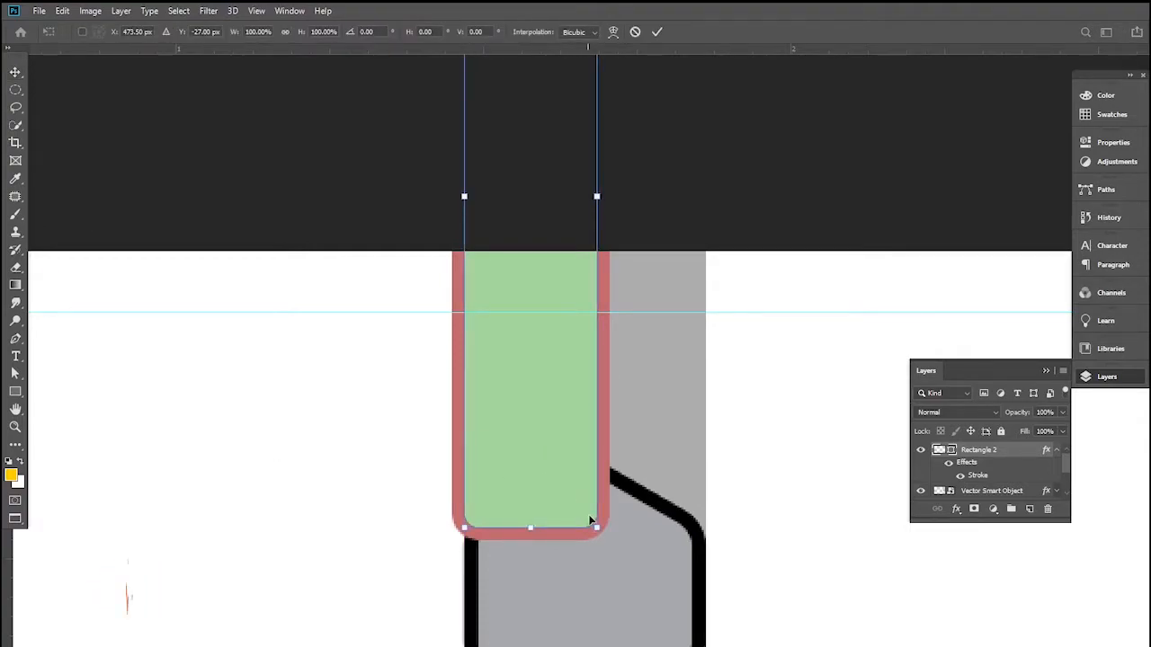
drag(598, 526, 593, 455)
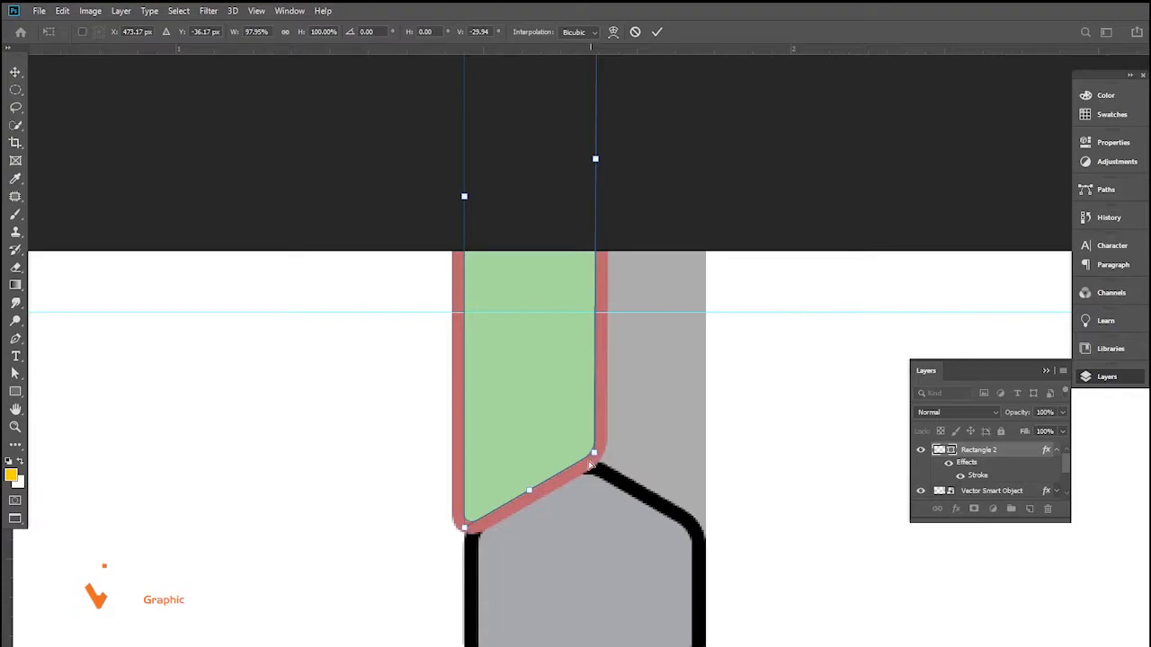
click(16, 72)
Nudge the slanted green shape up until its stroke just touches the outer edge of the hexagon's black outline
key(Up)
key(Up)
key(Up)
key(Up)
key(Up)
key(Up)
key(Up)
key(Up)
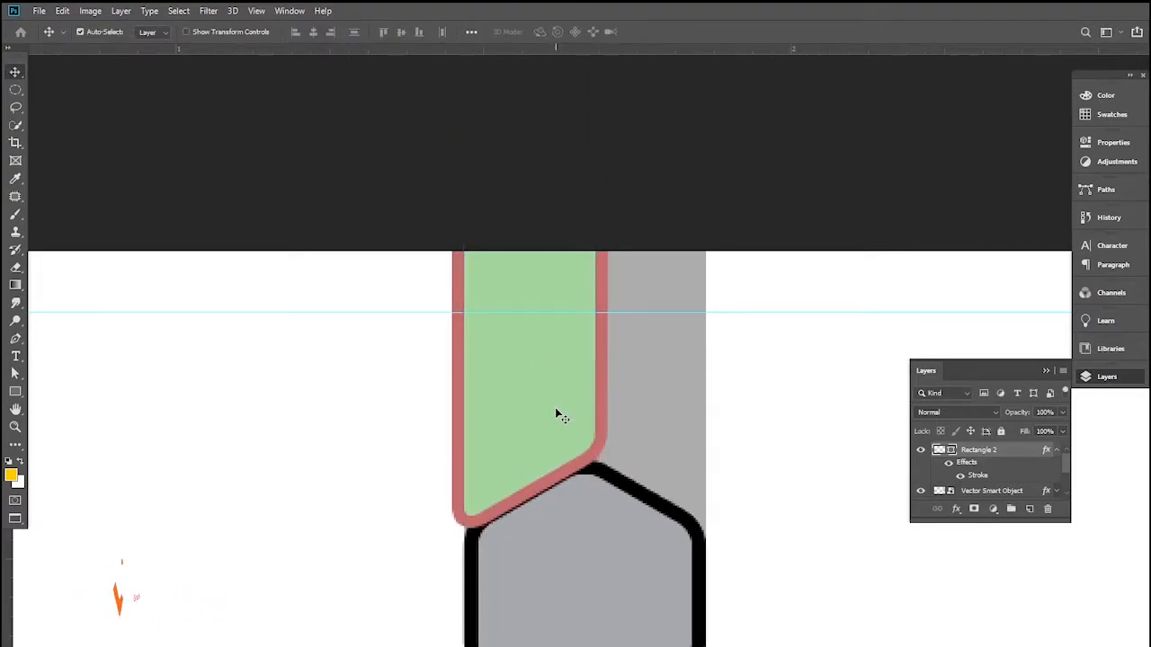
key(Up)
key(Up)
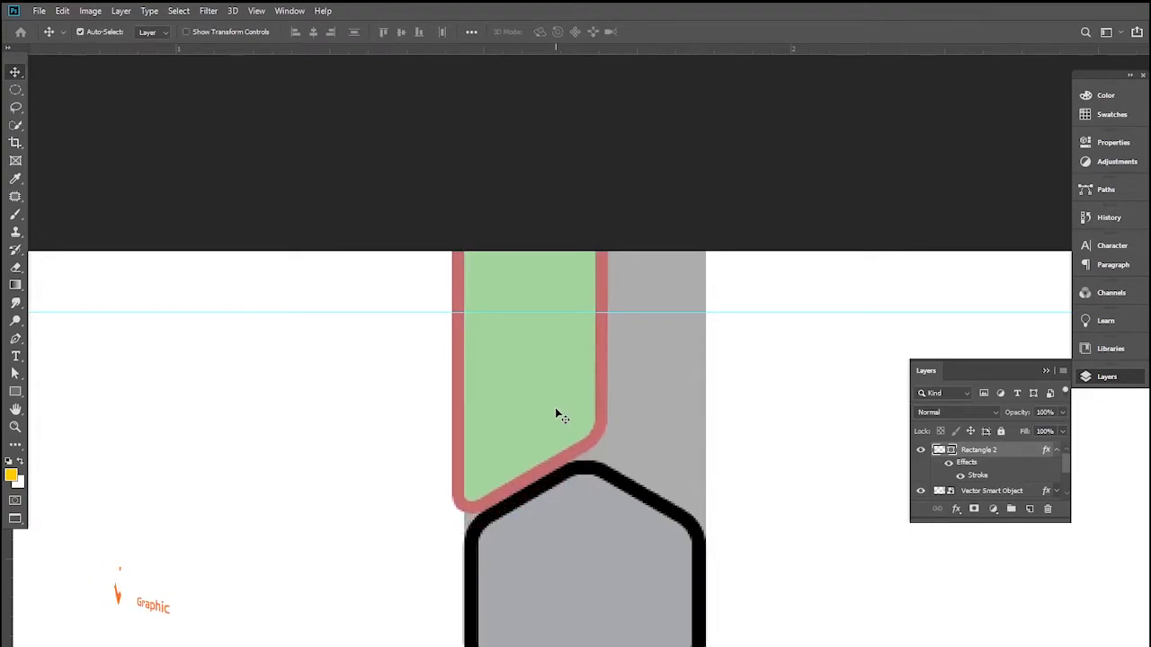
key(Down)
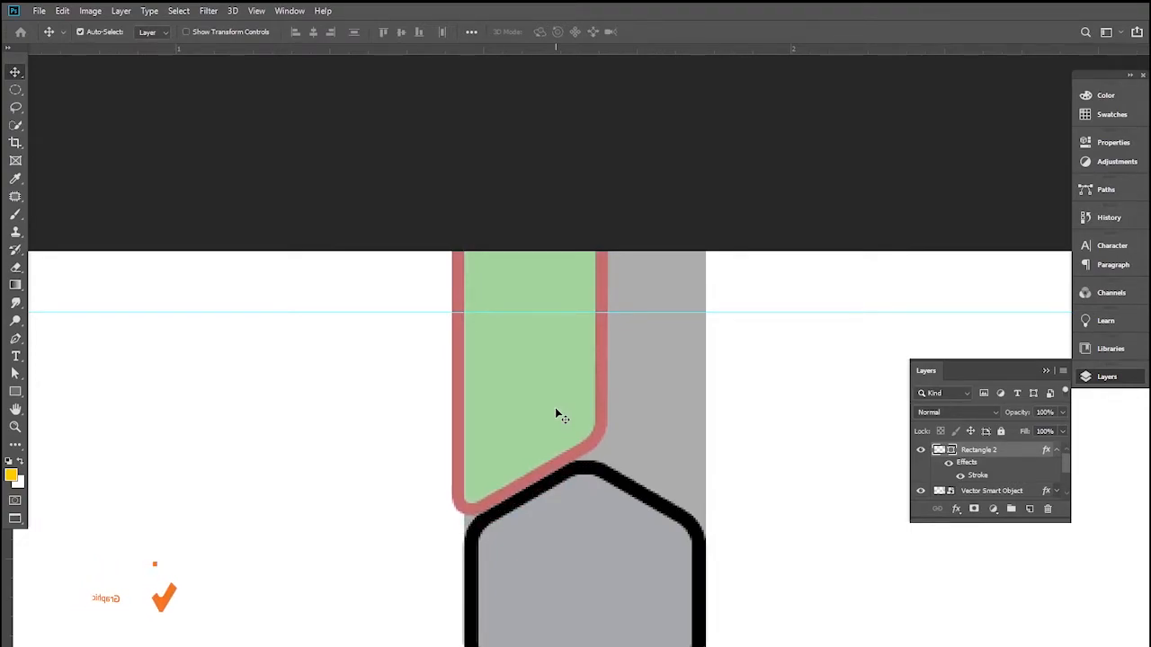
key(Up)
key(Down)
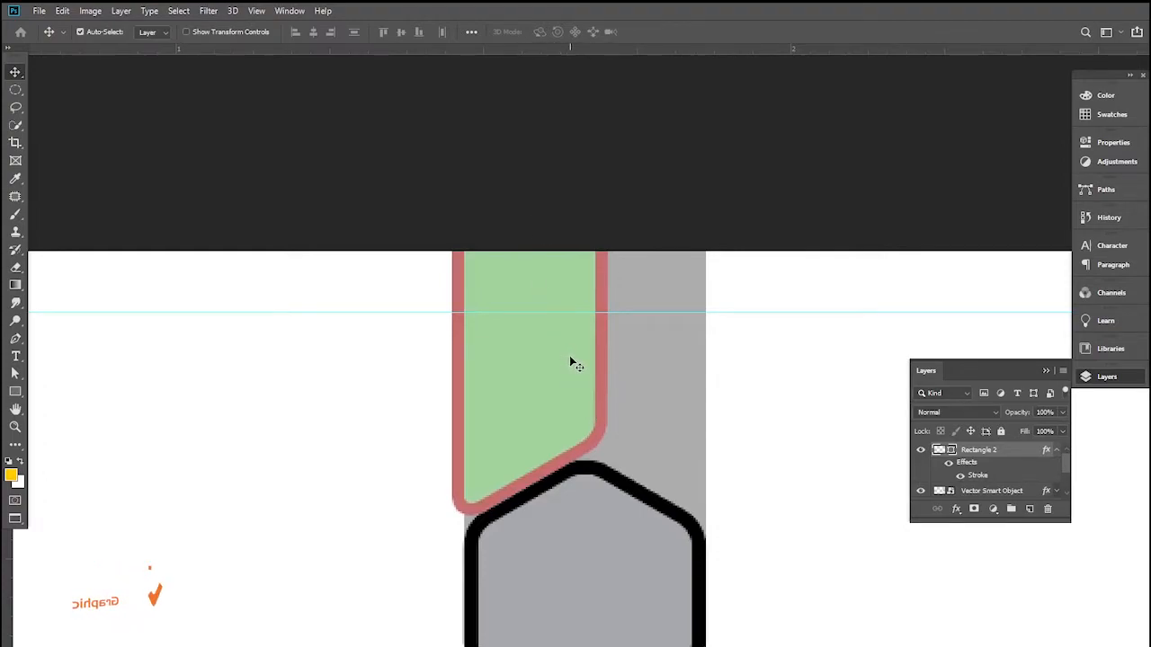
Duplicate the slanted green shape and flip the copy both vertically and horizontally
scroll(559, 467, down, 2)
drag(581, 485, 504, 390)
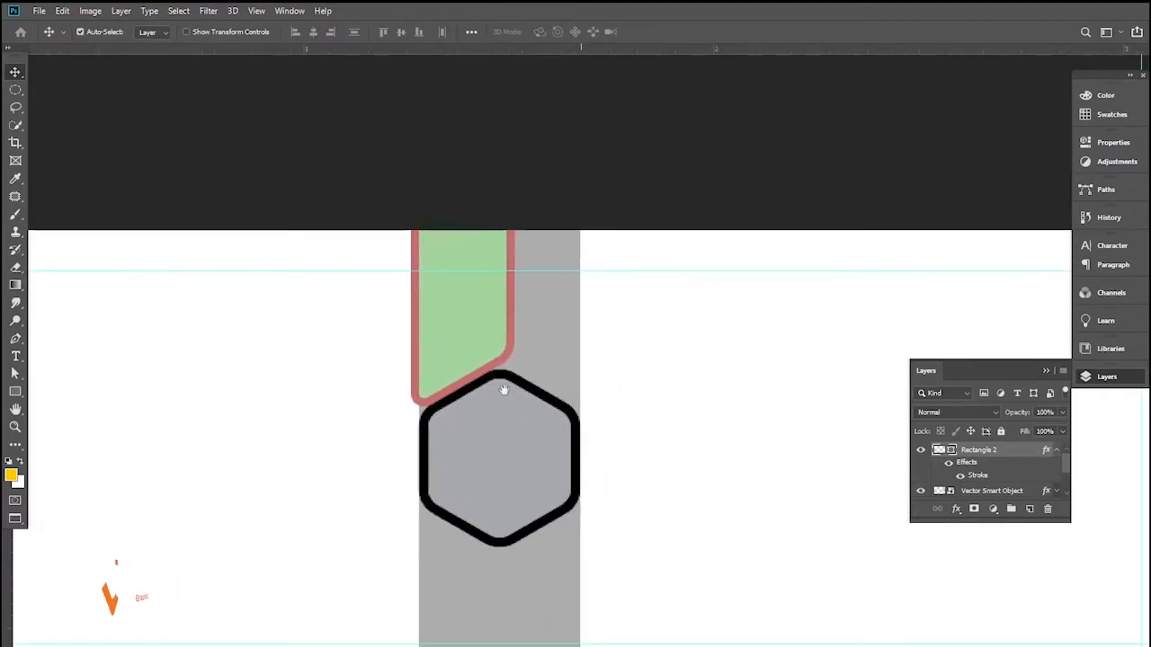
click(1057, 452)
key(ctrl+j)
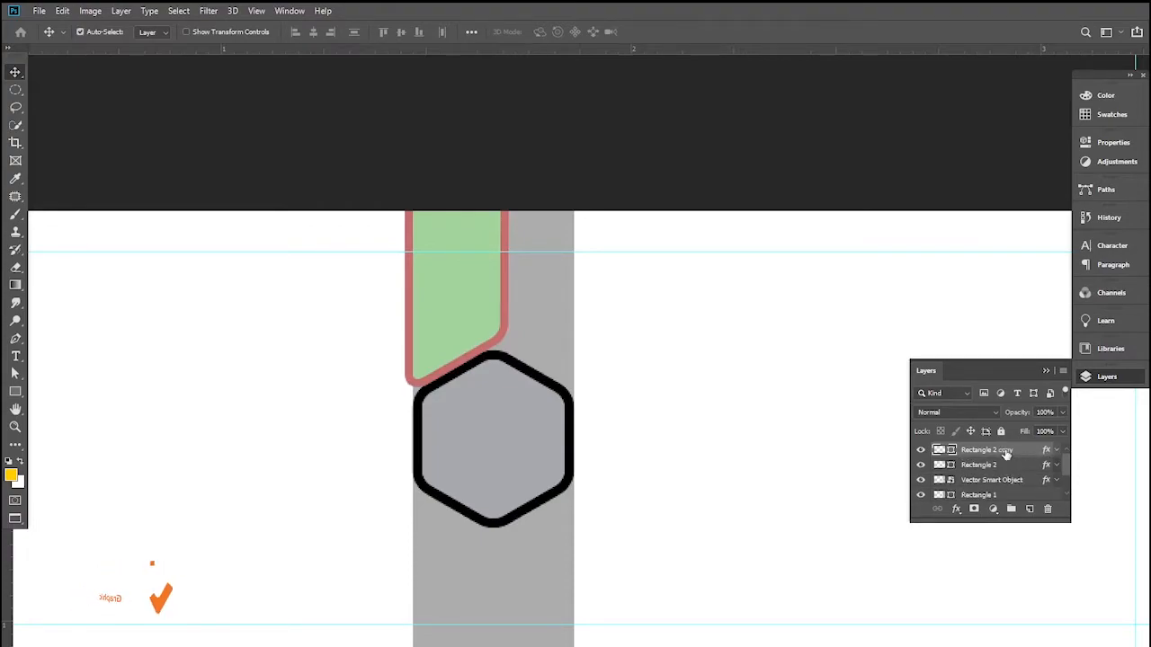
key(ctrl+t)
right_click(484, 271)
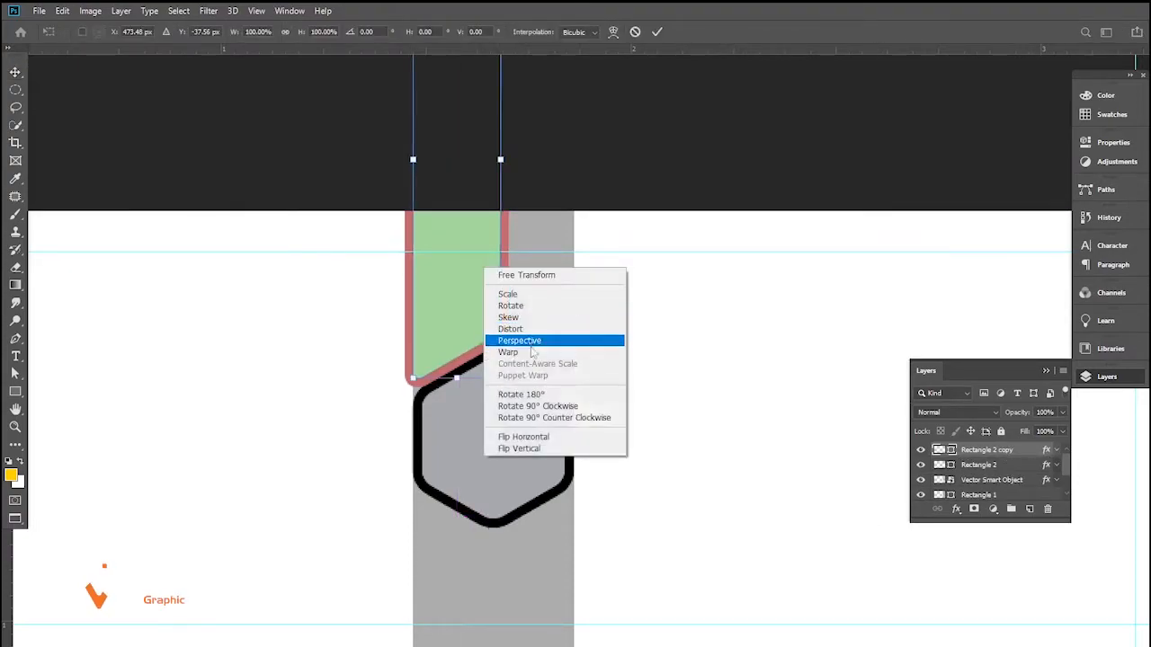
click(517, 450)
right_click(471, 275)
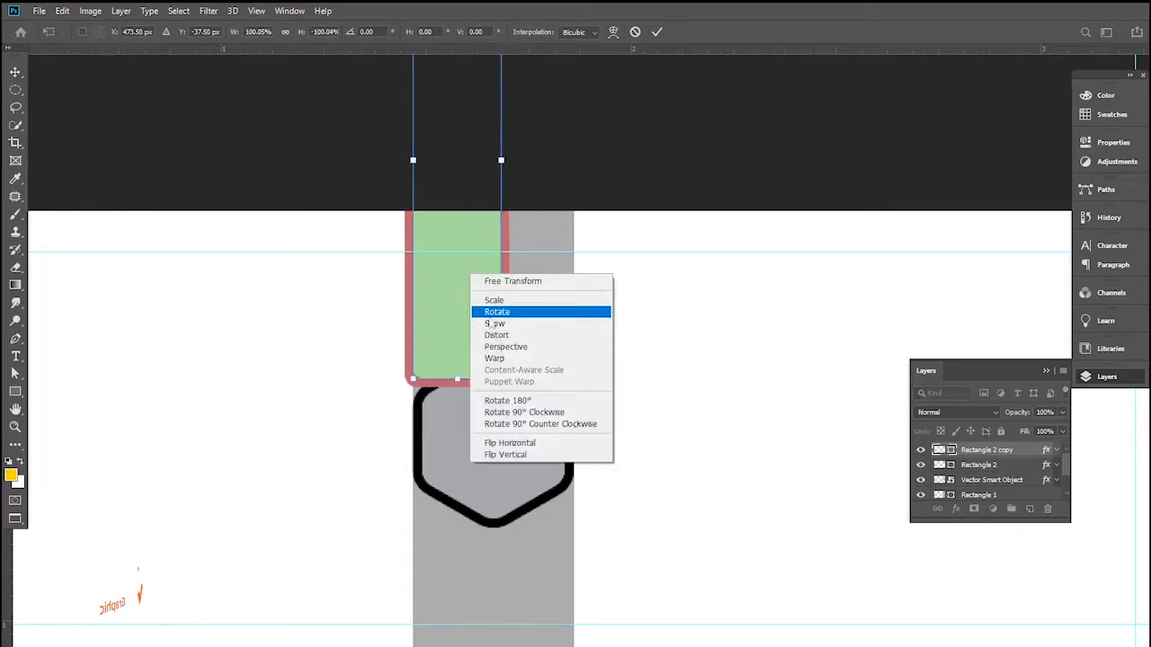
click(510, 442)
Place the flipped copy below the hexagon, flush with the band's right edge, with its stroke just touching the hexagon's lower-right side
drag(442, 159, 530, 646)
drag(544, 533, 533, 572)
scroll(539, 540, up, 2)
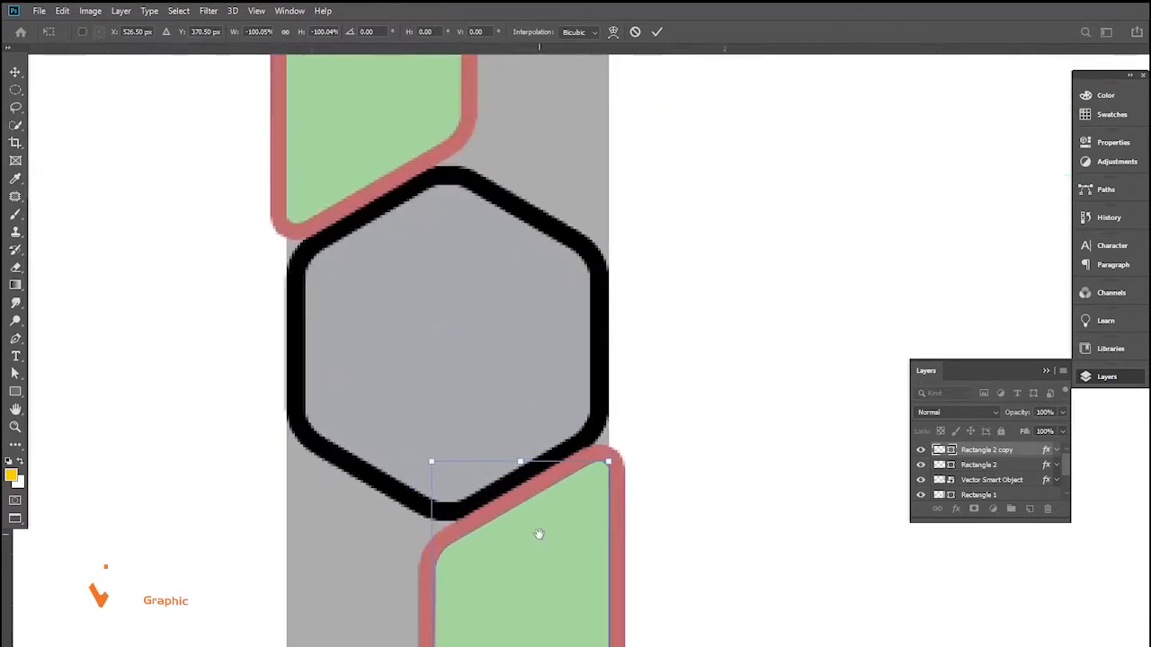
scroll(539, 534, up, 1)
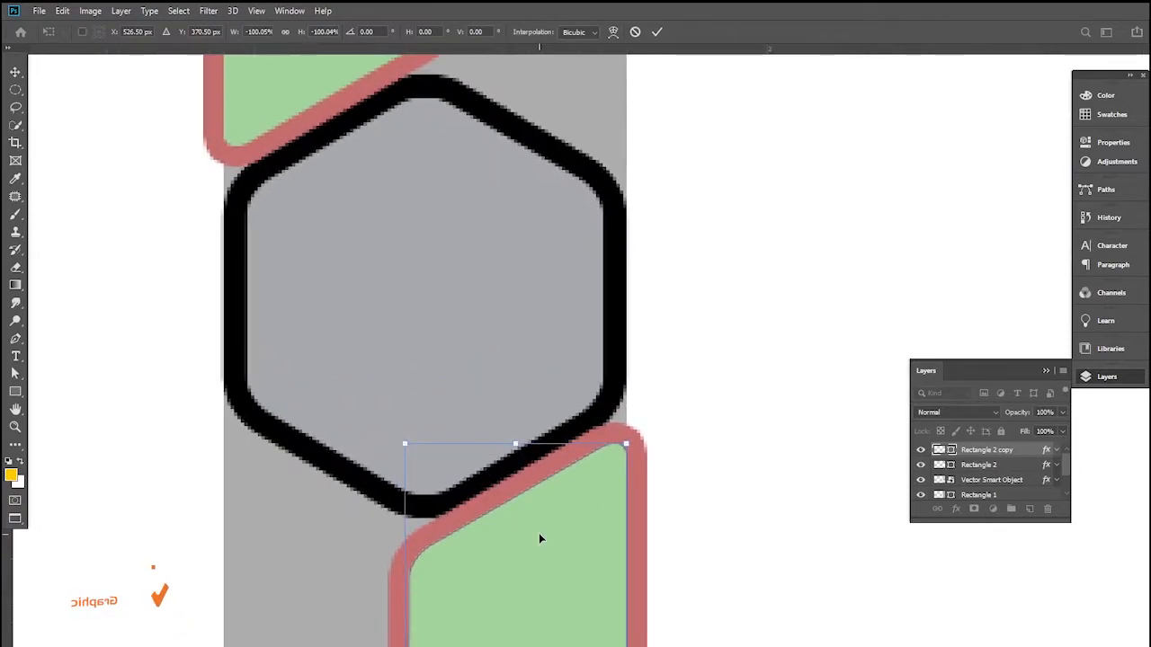
key(Return)
key(Up)
key(Up)
key(Up)
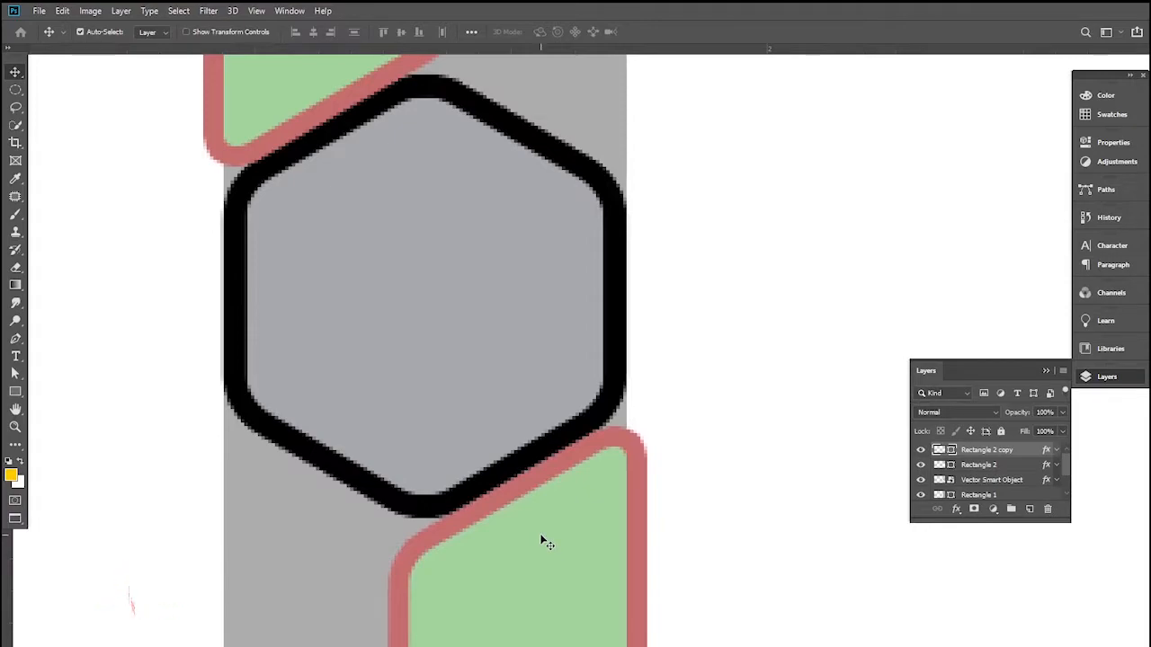
scroll(541, 474, down, 3)
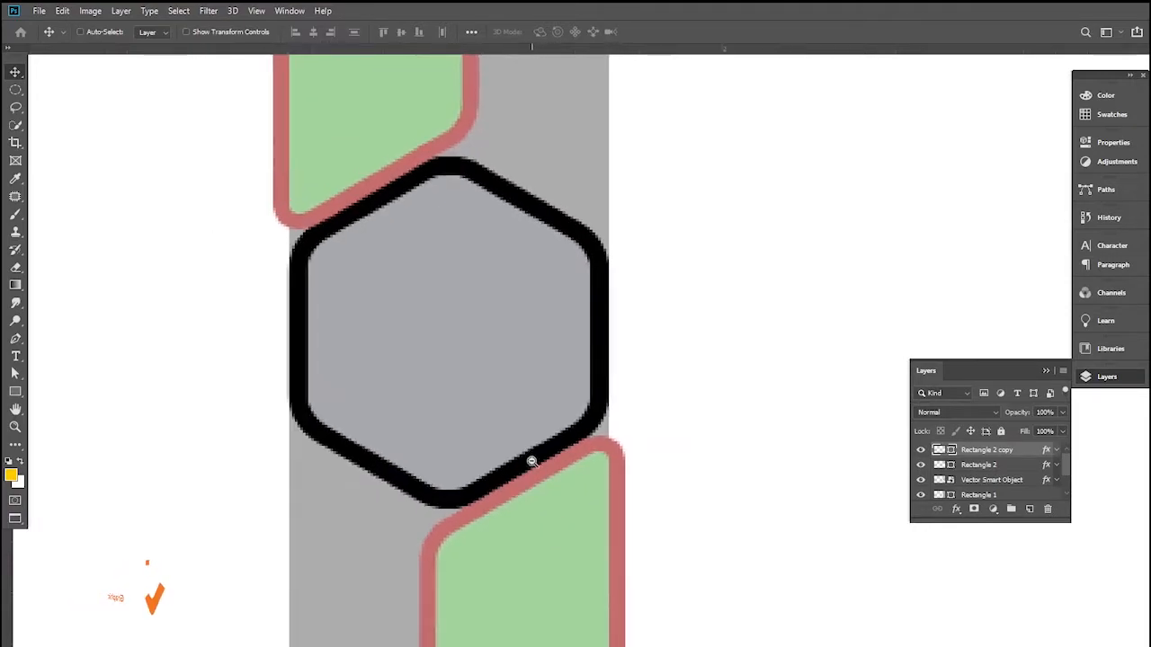
scroll(543, 342, up, 3)
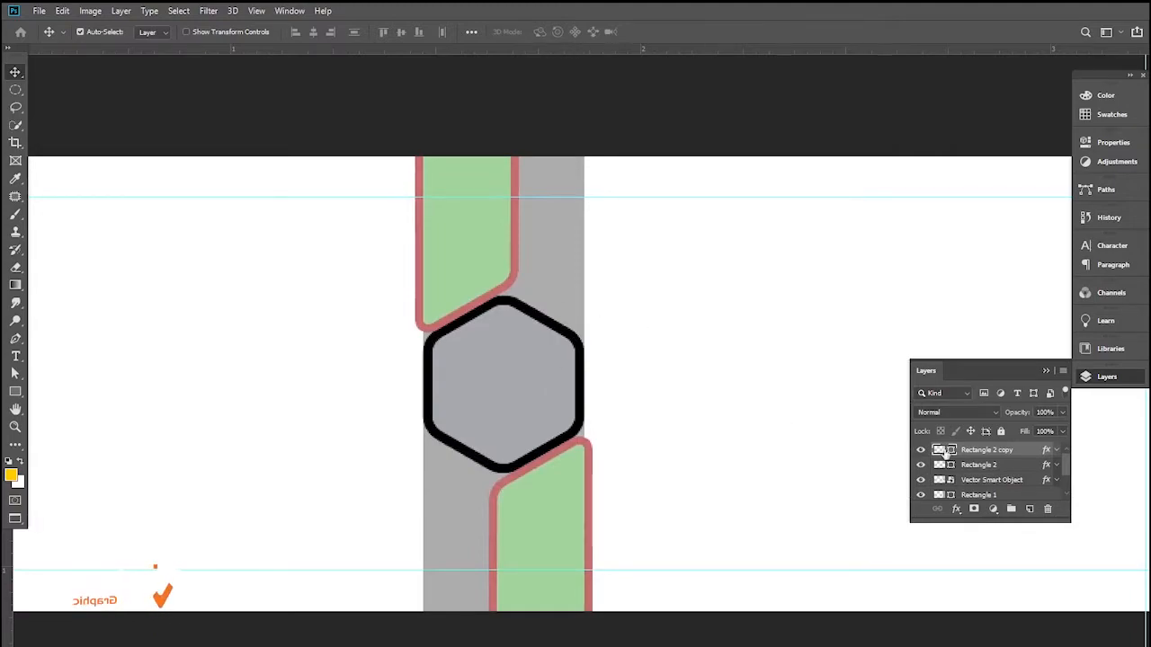
click(462, 484)
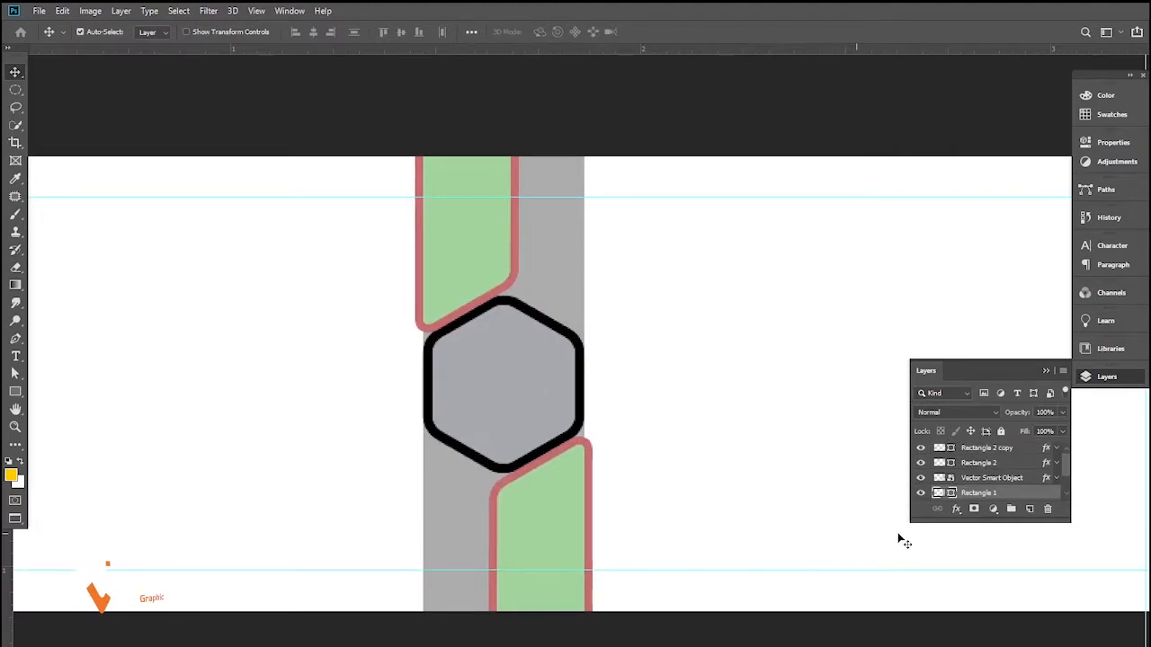
double_click(940, 494)
click(847, 477)
Change the stroke colour of the lower green shape to white
click(559, 518)
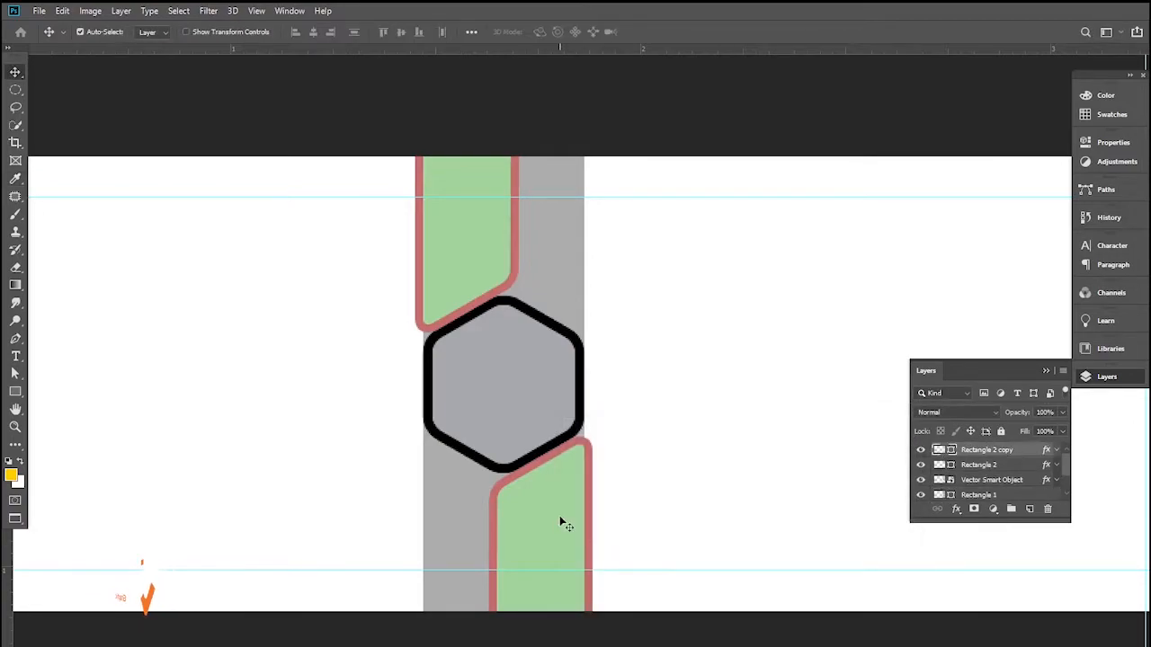
click(1056, 452)
double_click(982, 481)
click(836, 510)
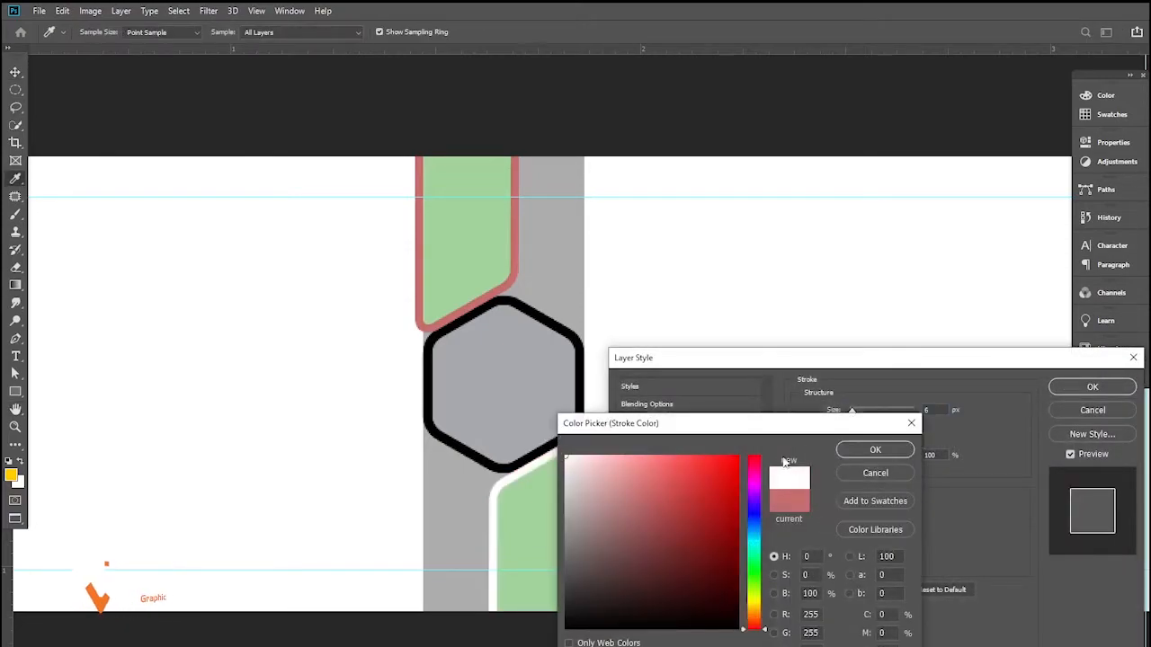
click(870, 450)
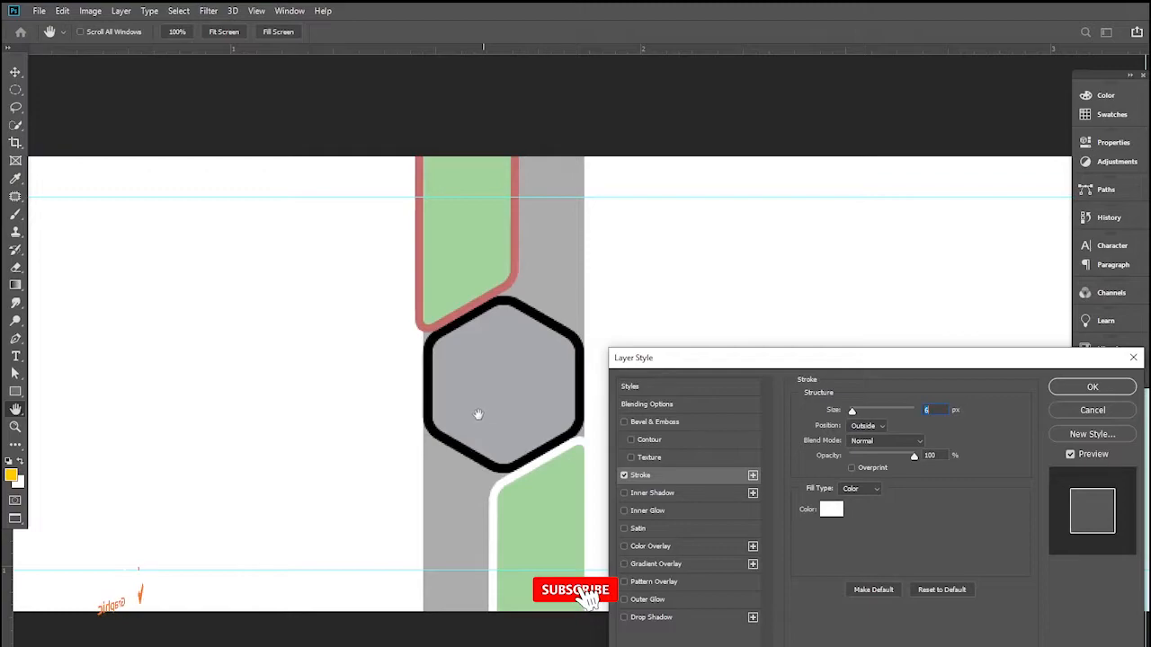
click(1088, 389)
Change the stroke colour of the upper green shape to white as well
click(994, 495)
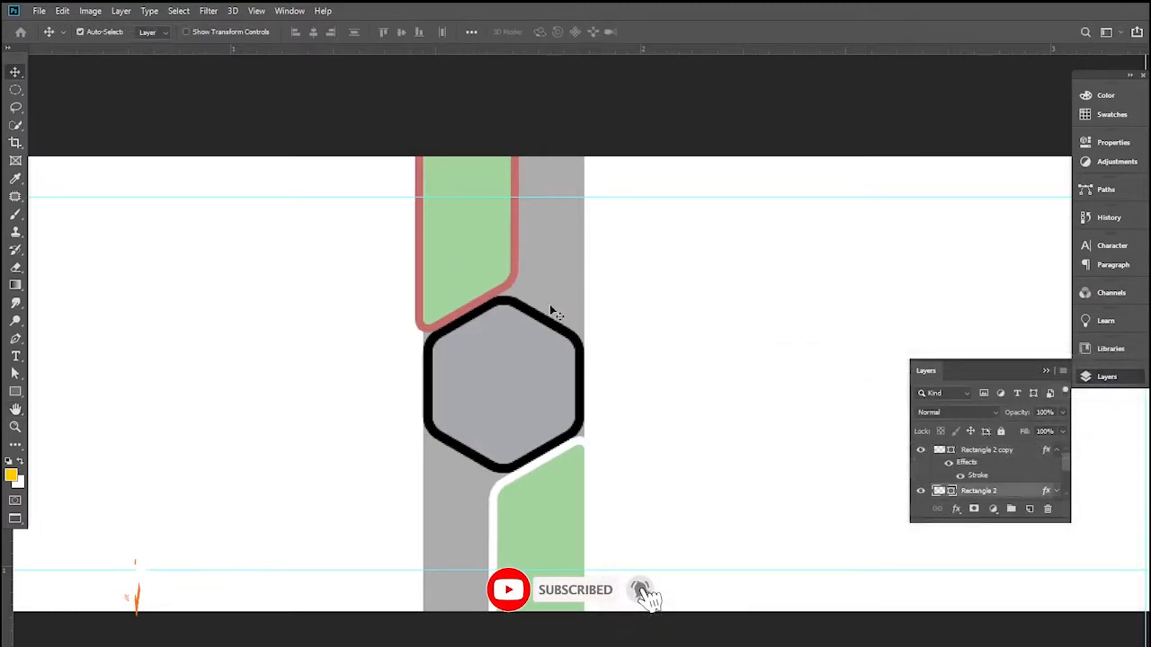
scroll(1043, 486, down, 1)
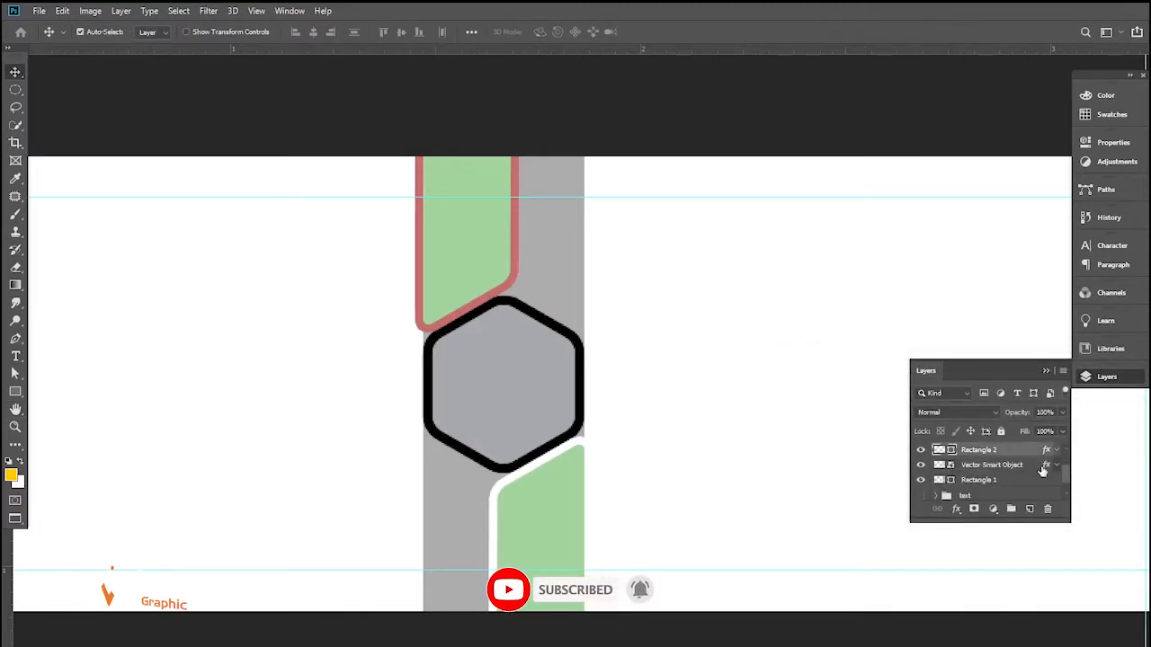
double_click(979, 476)
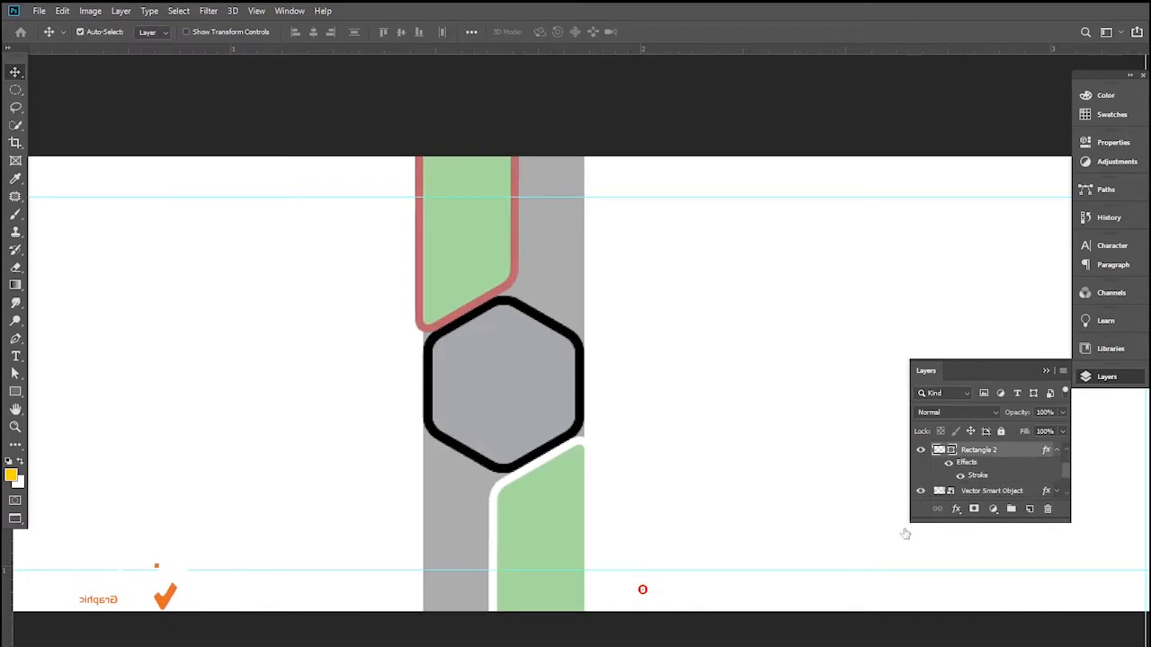
click(822, 512)
drag(574, 464, 562, 451)
click(894, 452)
click(1093, 387)
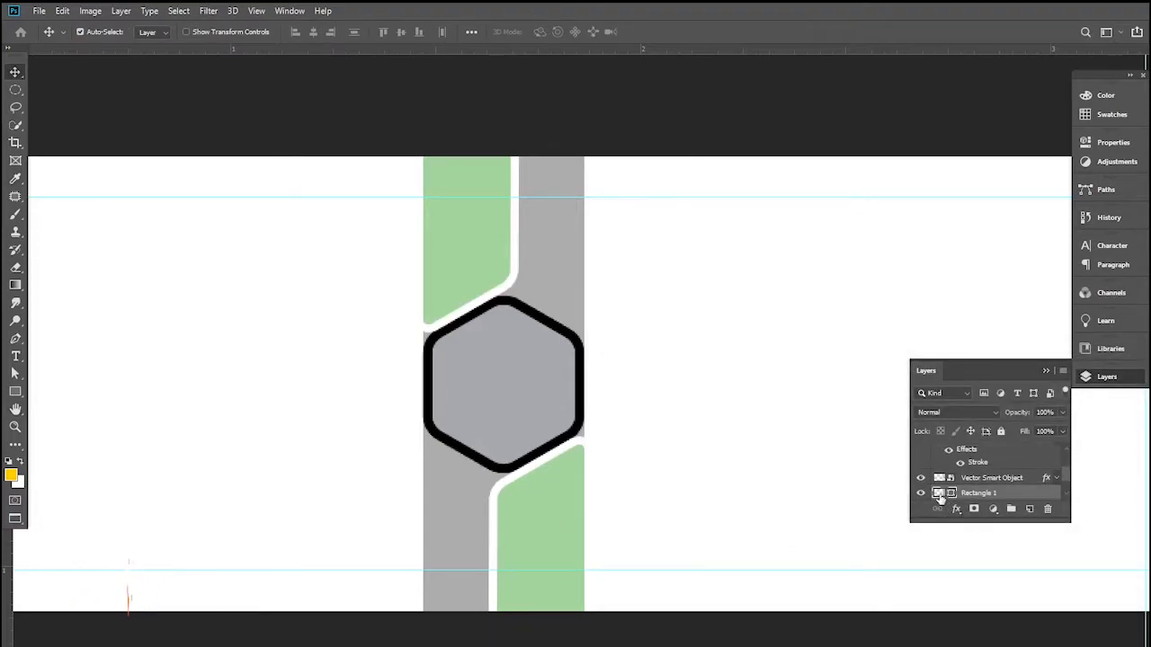
Fill the grey vertical band with black
double_click(939, 494)
drag(566, 513, 570, 628)
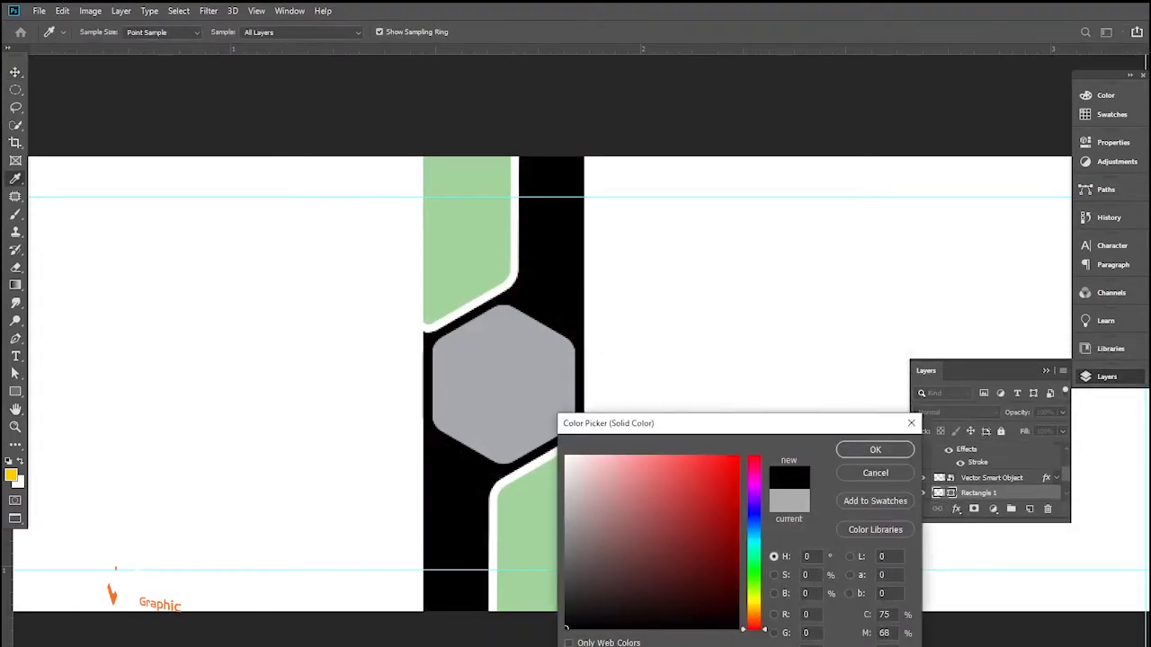
click(858, 450)
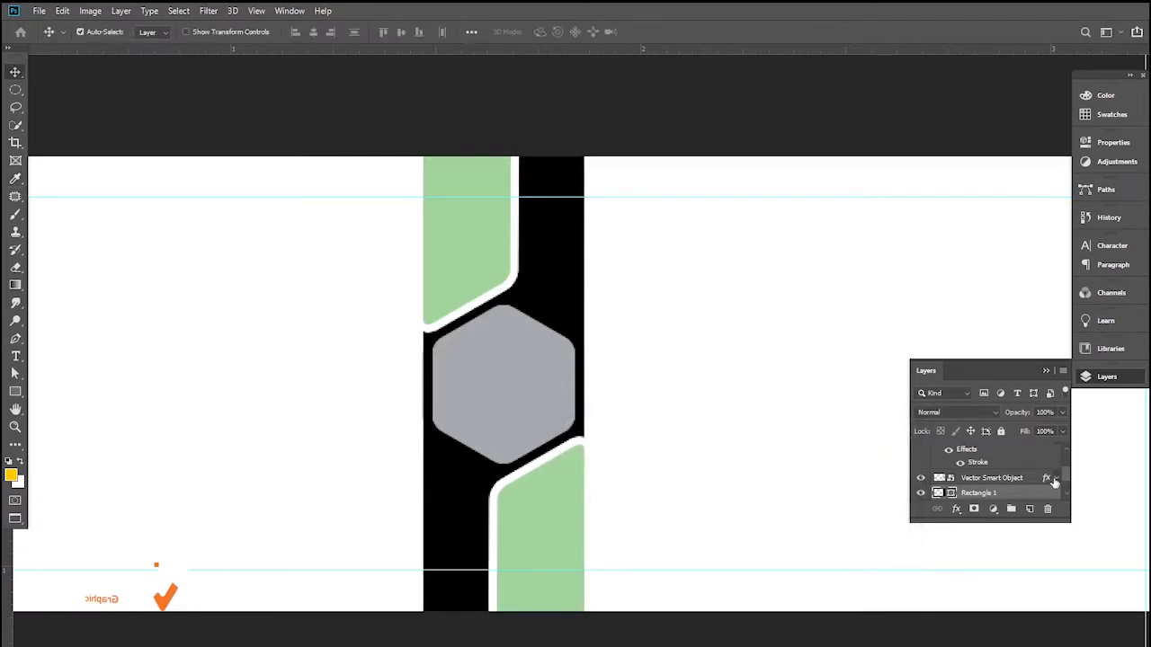
scroll(1061, 470, up, 3)
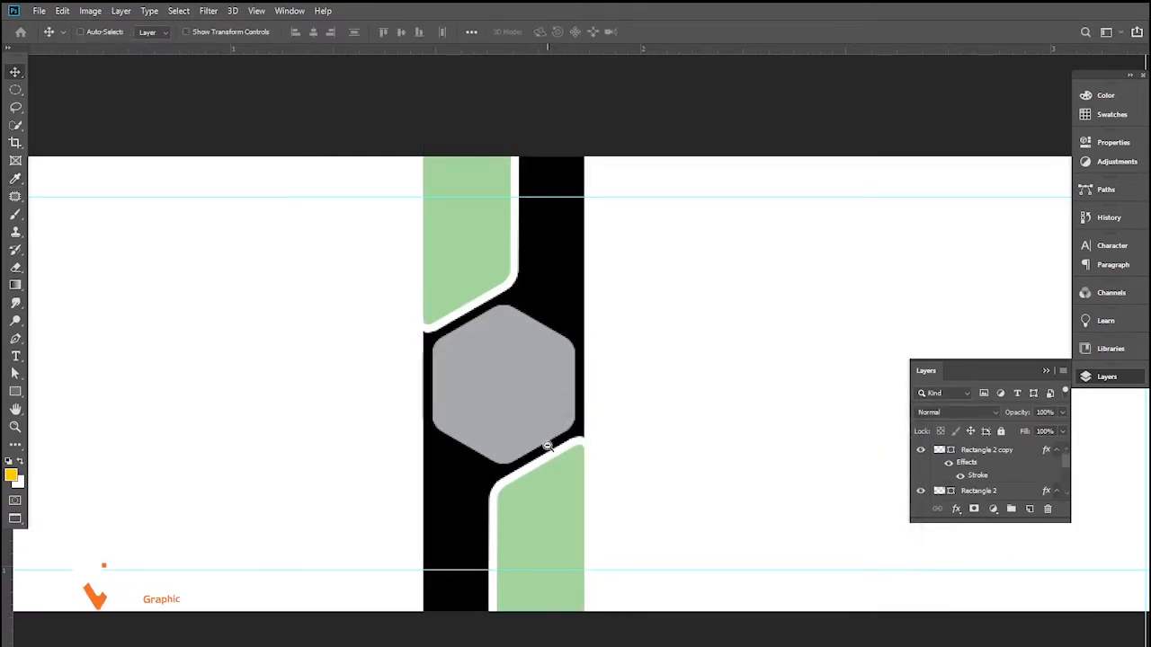
alt+click(548, 447)
ctrl+click(551, 445)
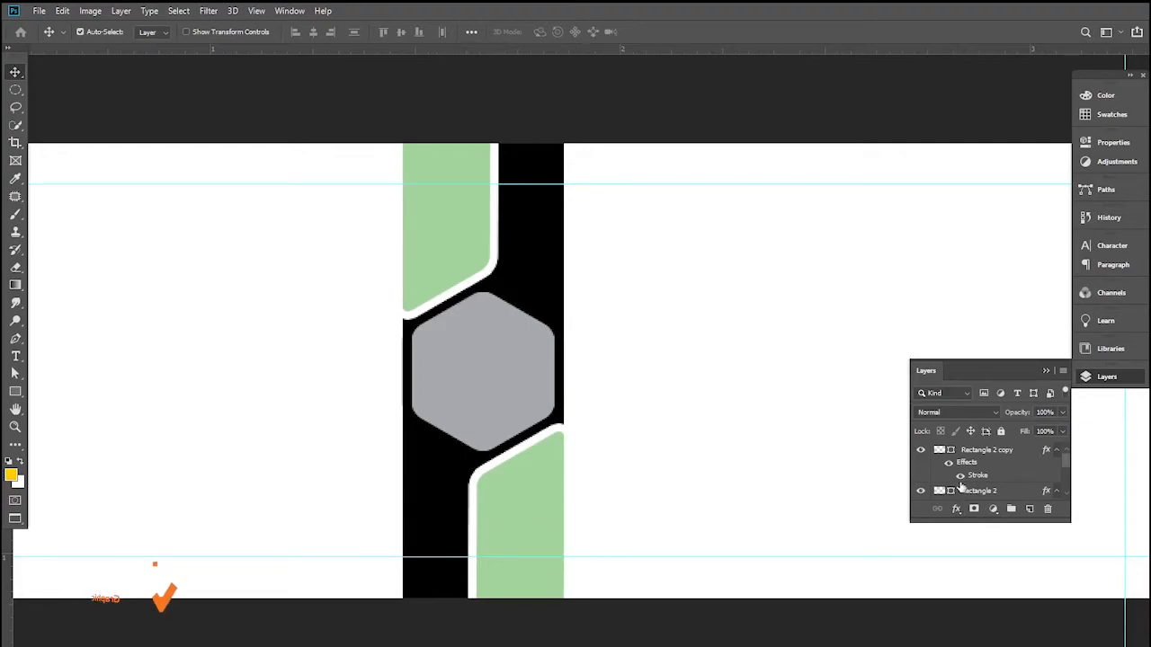
Rasterize the black band's layer and erase its slivers beside the hexagon's outer corners so the edge follows the hexagon's stroke
scroll(962, 486, down, 3)
right_click(994, 463)
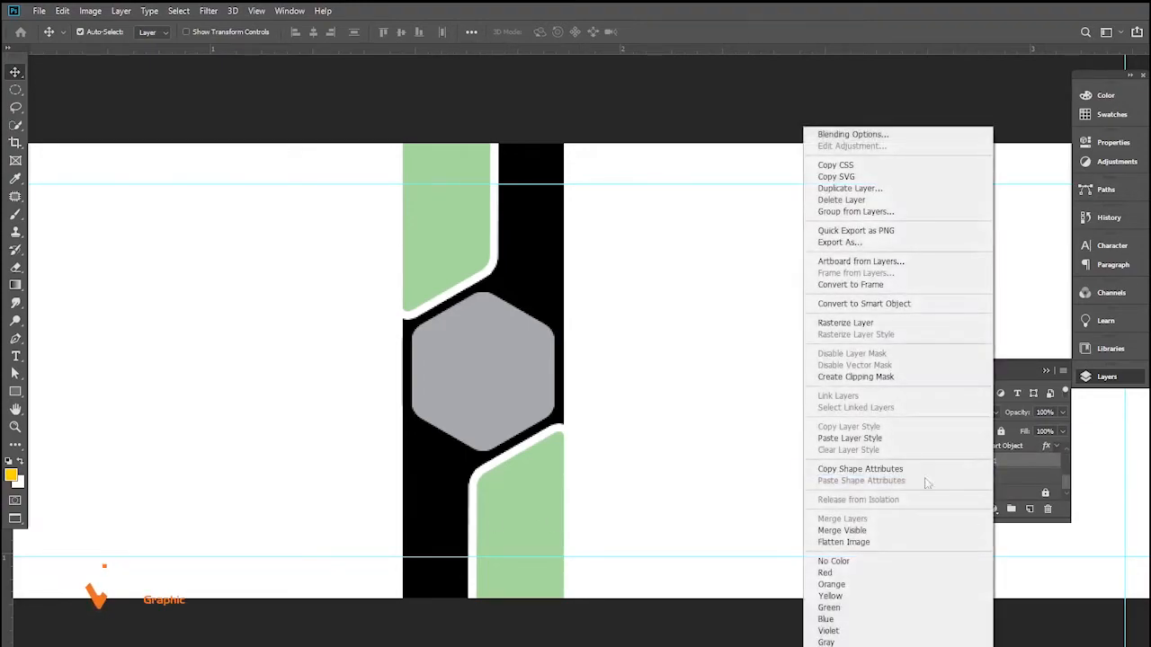
click(842, 322)
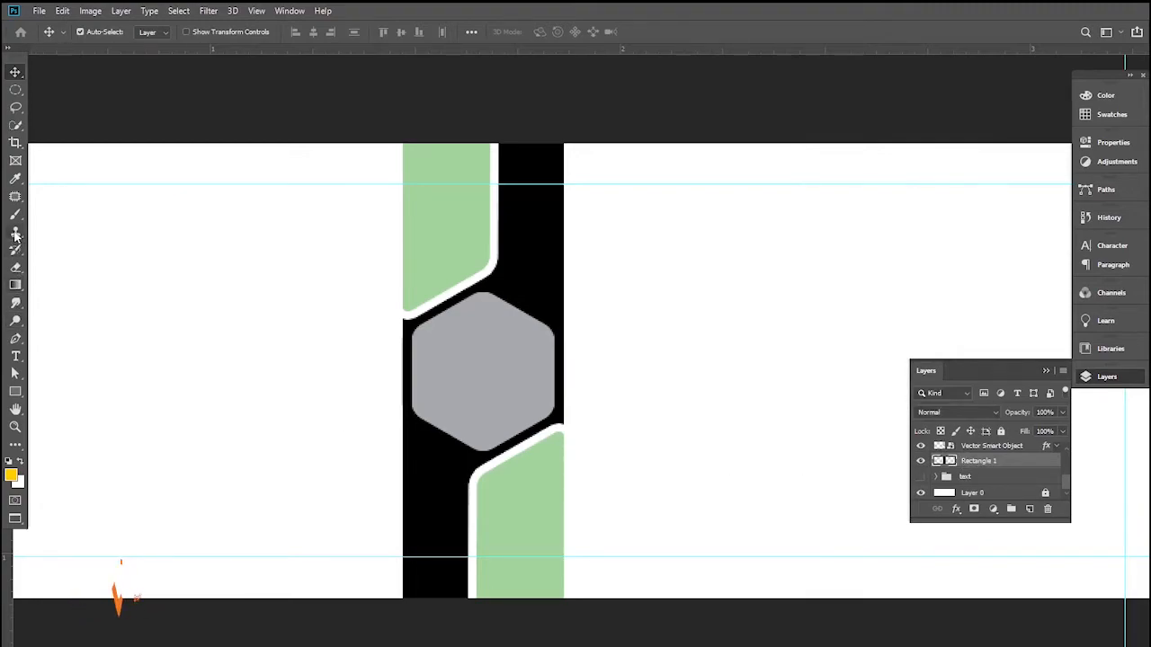
click(15, 268)
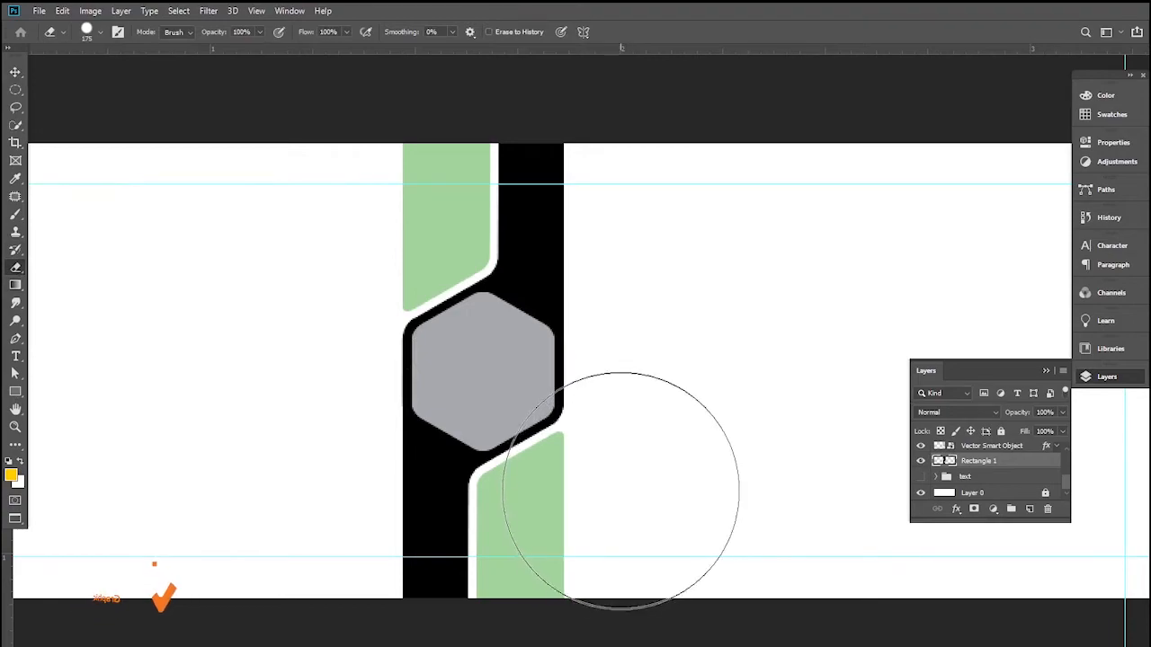
click(16, 72)
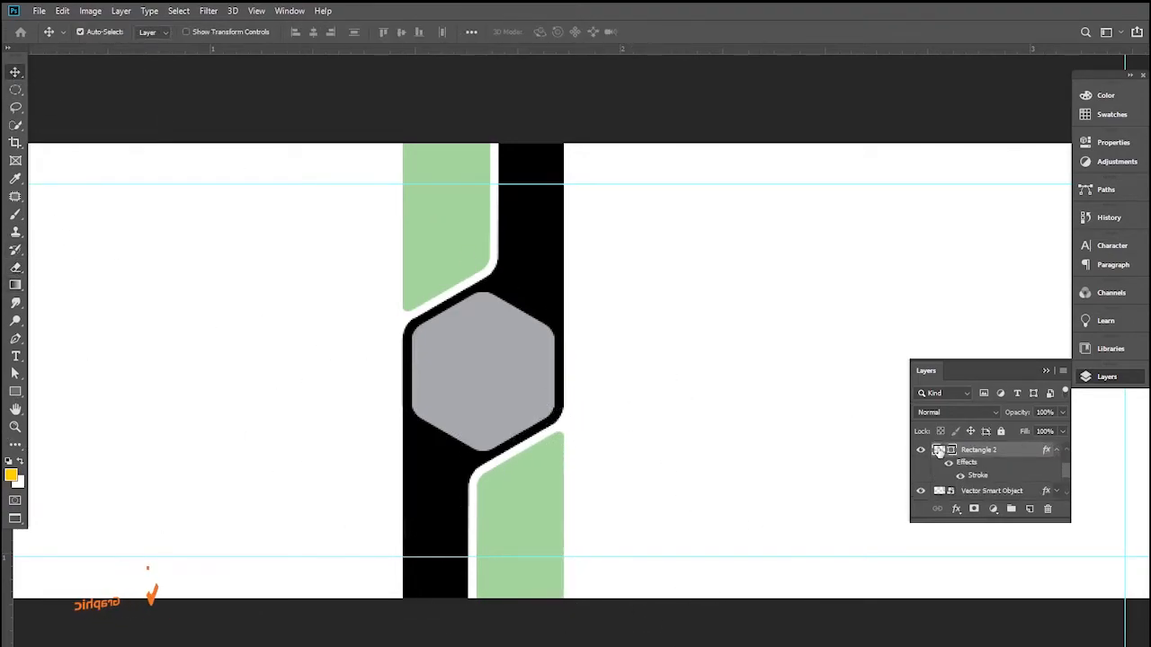
Change the fill of the upper green shape to yellow with H 48, S 100, B 100
double_click(939, 450)
drag(751, 611, 755, 611)
drag(722, 514, 753, 428)
click(879, 451)
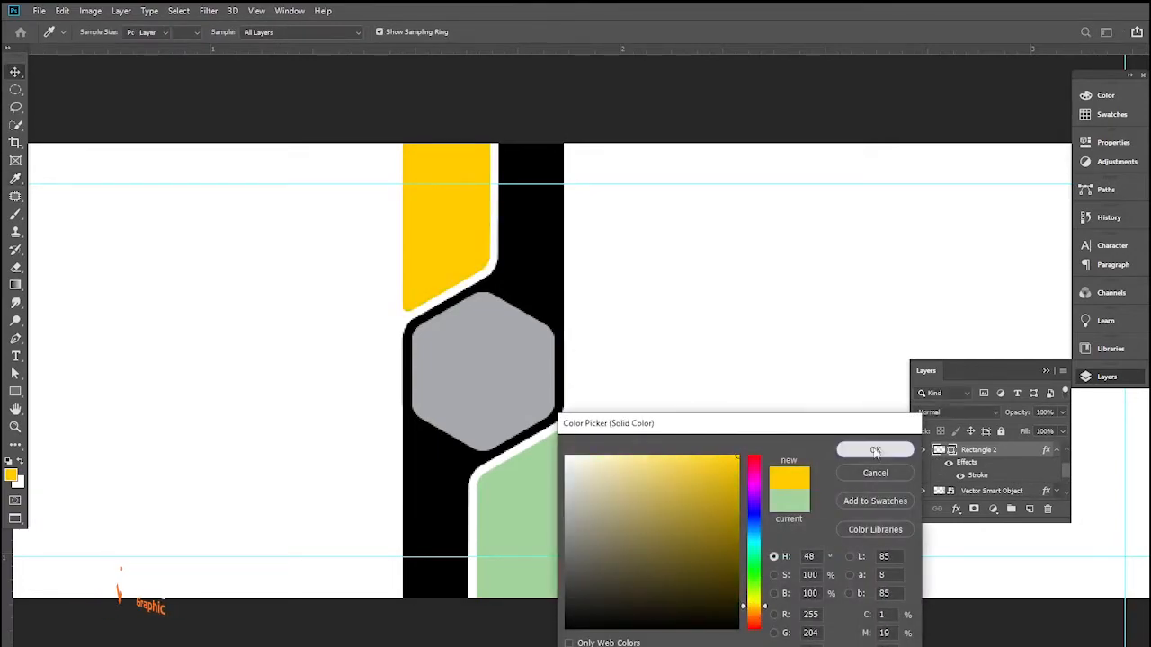
Fill the lower green shape with the same yellow, sampled from the upper shape
key(ctrl+j)
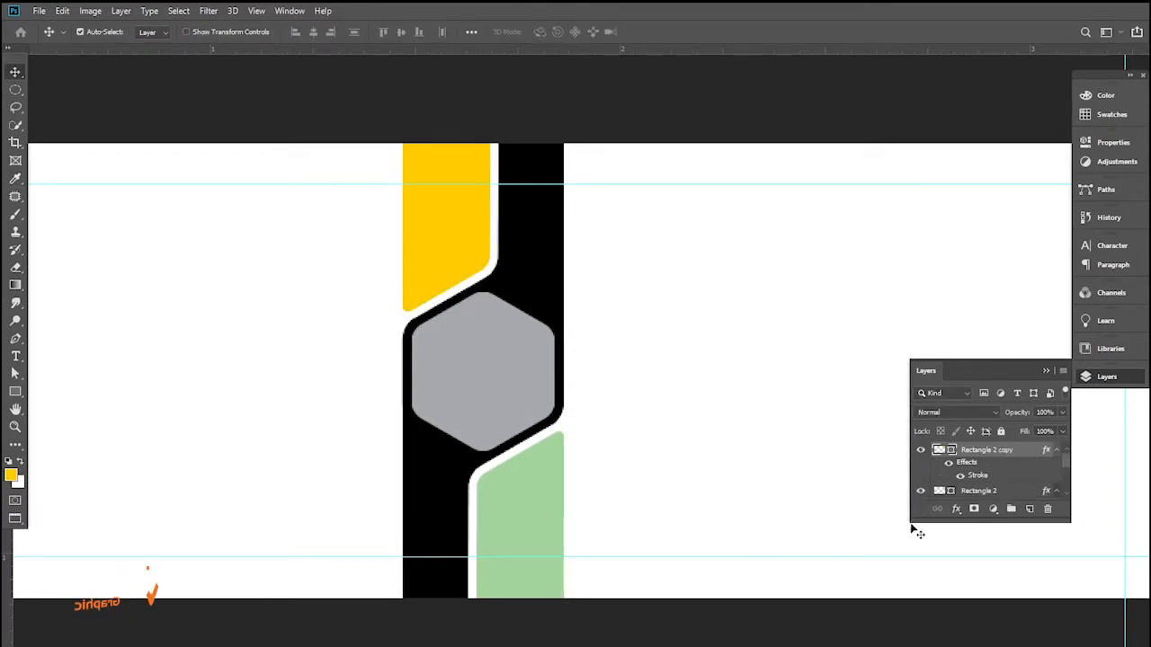
double_click(941, 452)
click(464, 256)
click(878, 454)
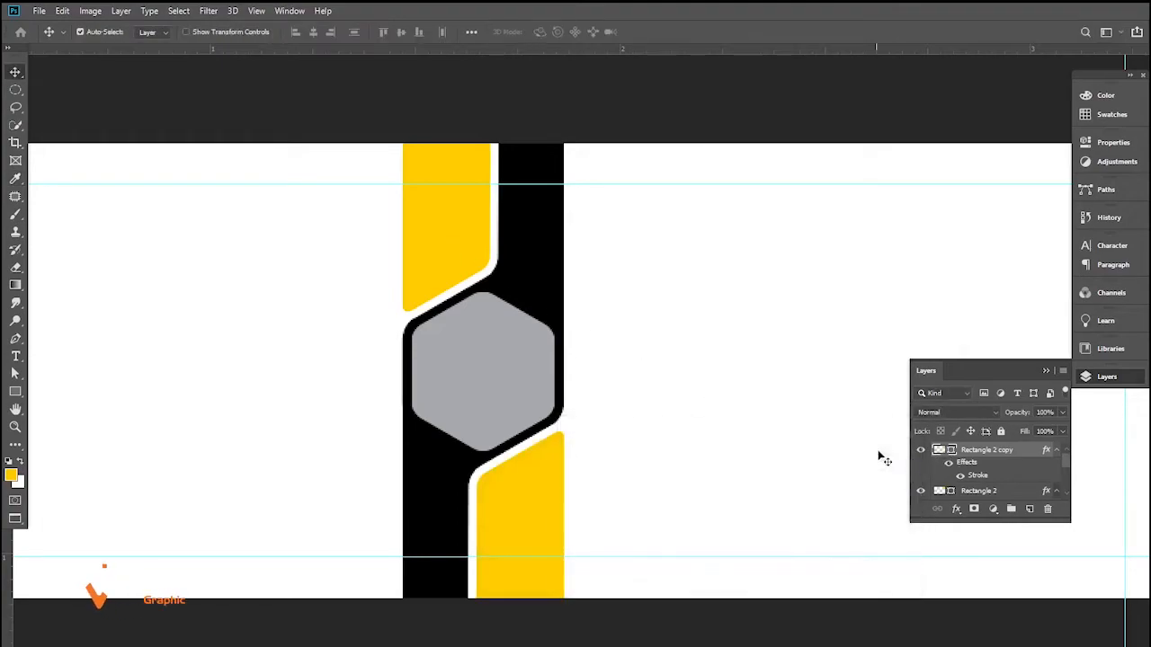
Select the band, the hexagon and both yellow shapes, and scale them together proportionally to 127%
click(1056, 451)
click(1056, 466)
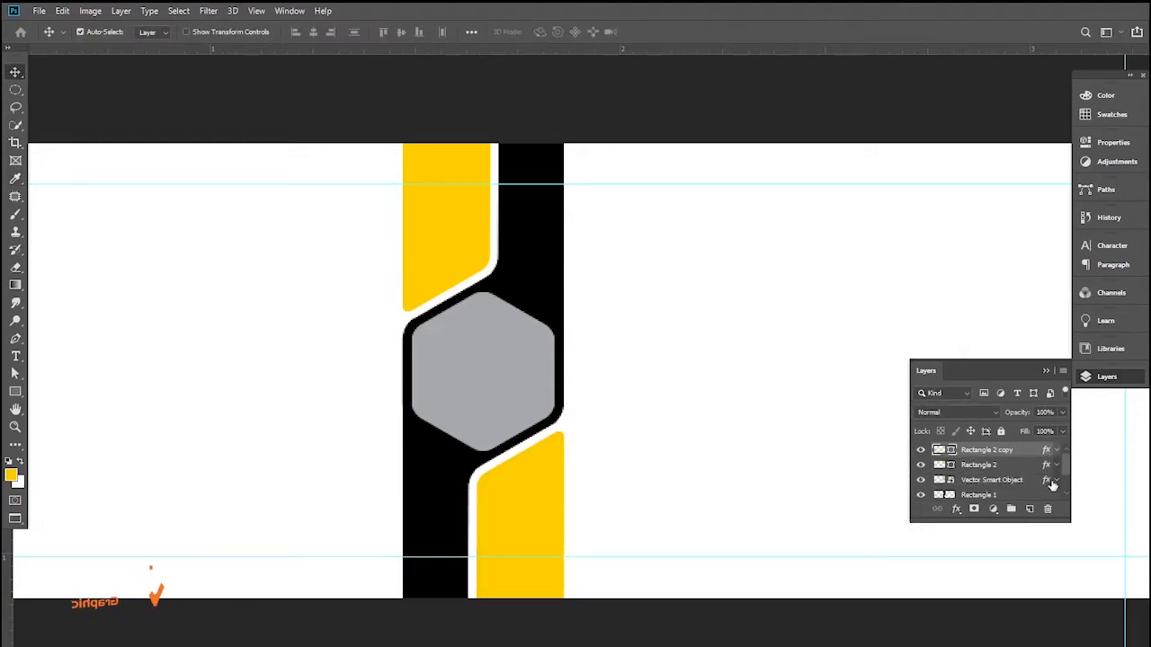
scroll(1050, 485, down, 1)
scroll(1034, 475, up, 1)
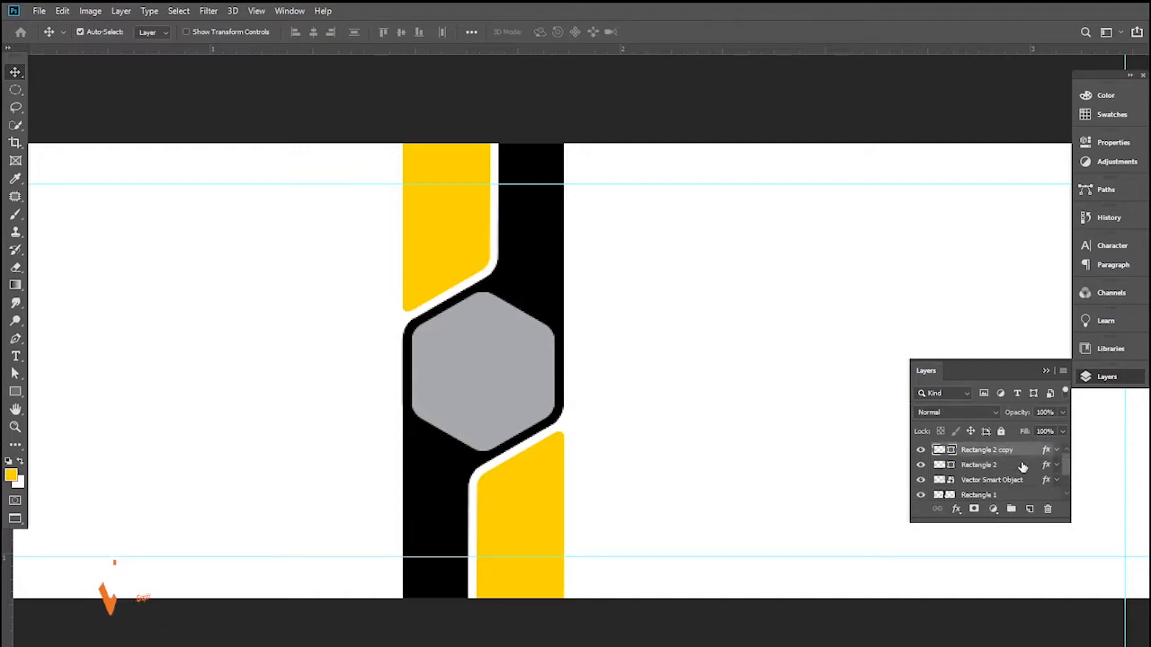
scroll(1038, 487, down, 2)
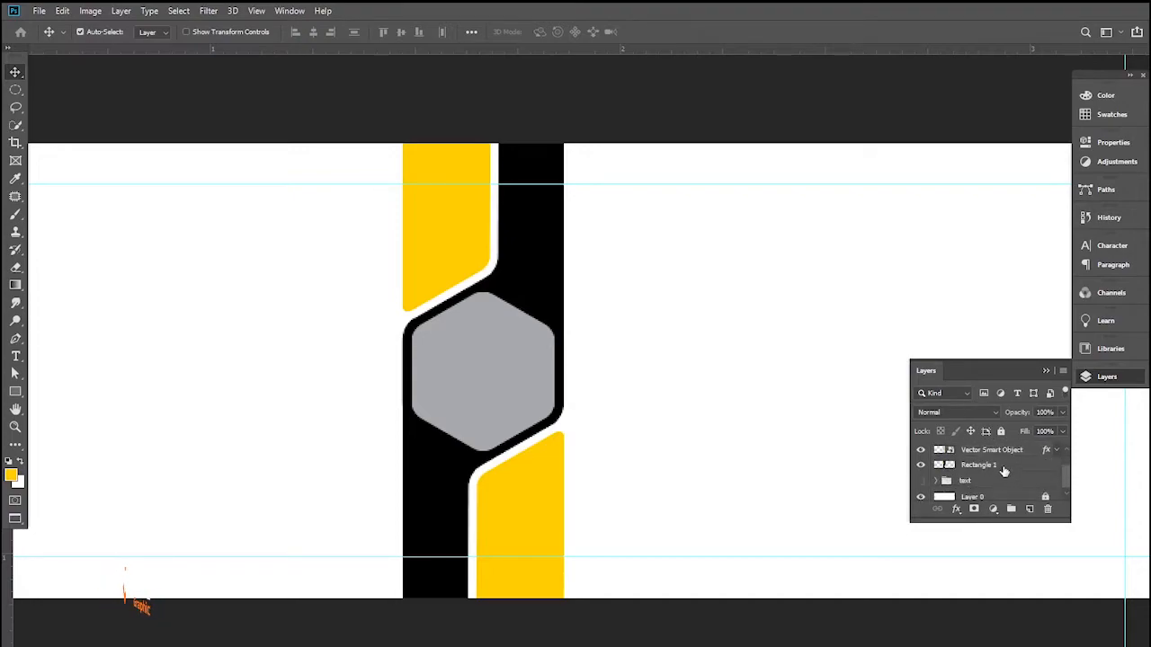
click(1004, 472)
key(ctrl)
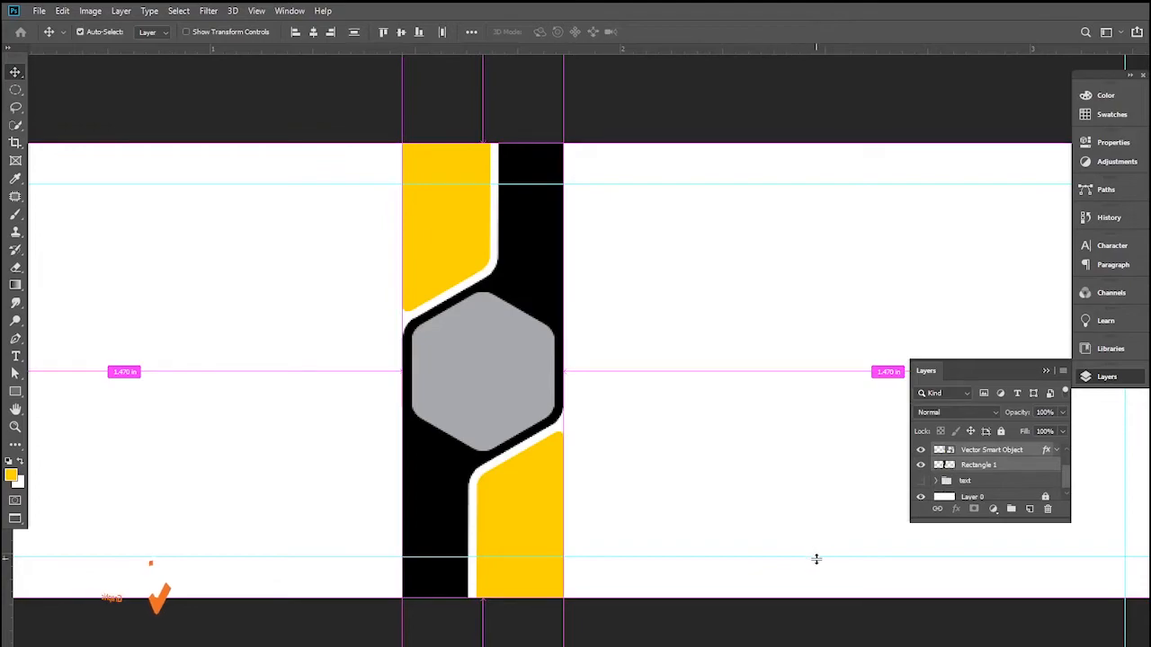
key(ctrl+t)
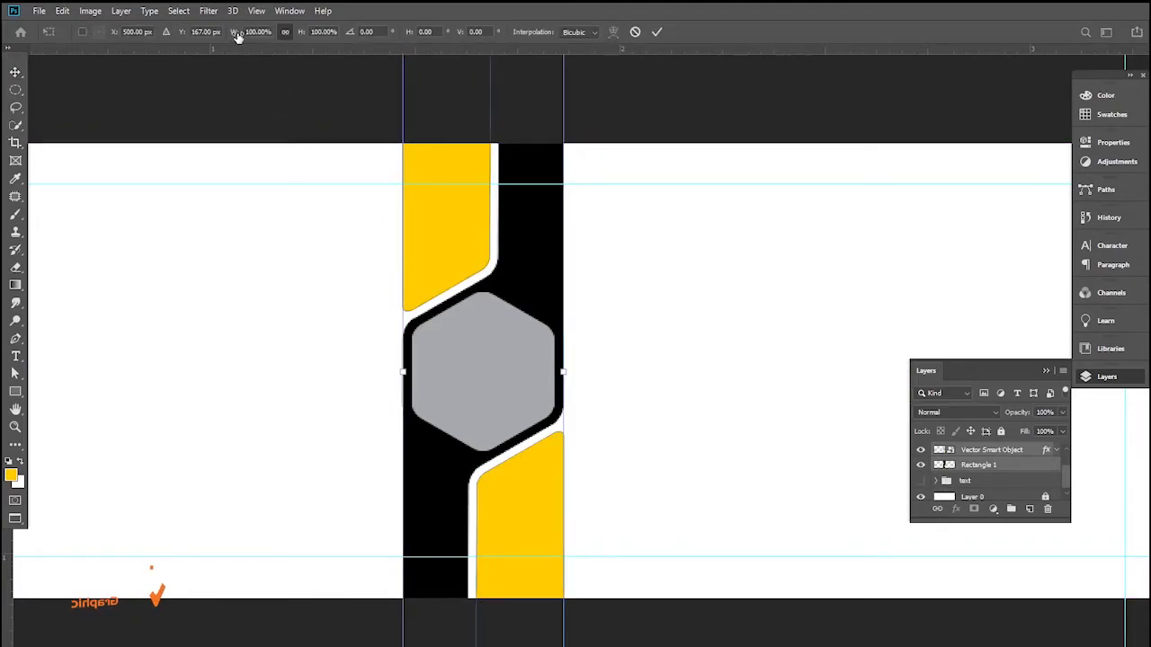
drag(239, 36, 256, 44)
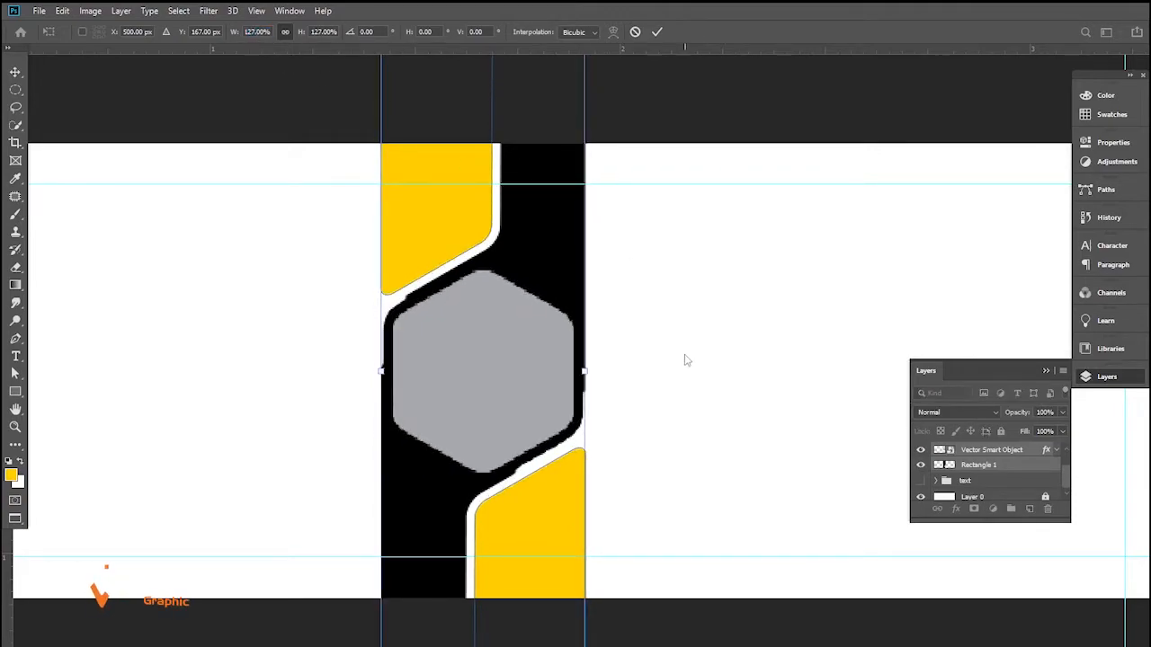
Rotate the enlarged group about 10.6° clockwise and apply the transform
alt+click(631, 292)
alt+click(630, 292)
drag(650, 364, 642, 378)
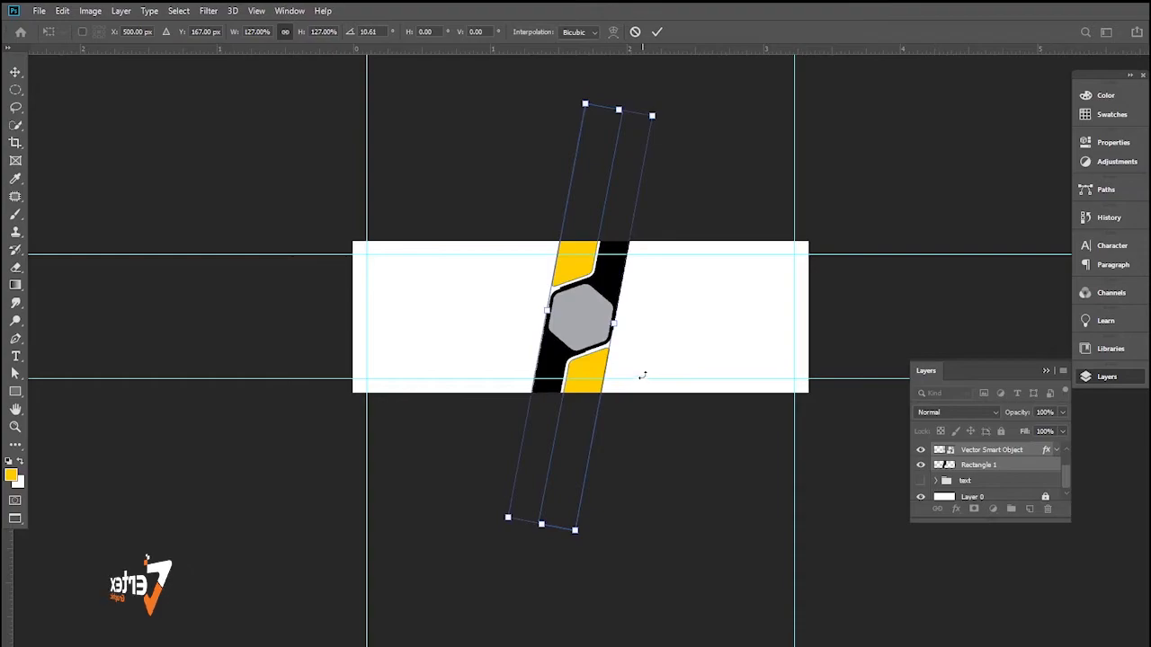
key(Return)
Nudge the lower yellow shape up and the upper one down until their white strokes cover the uneven black edges beside the hexagon
scroll(595, 306, up, 5)
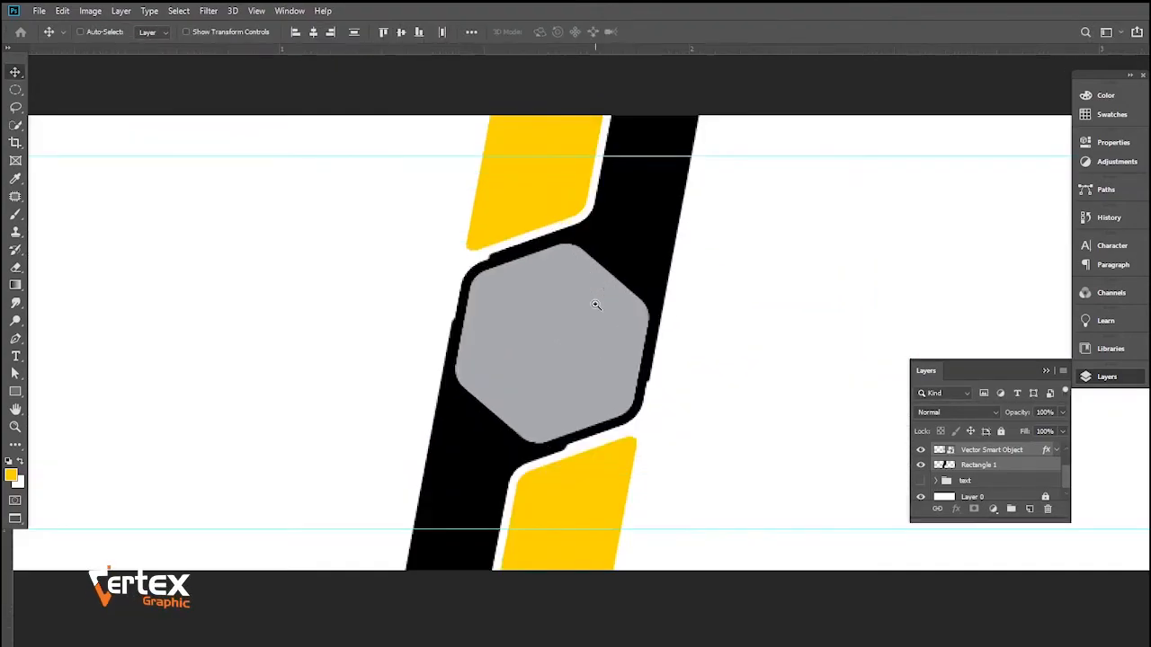
click(785, 431)
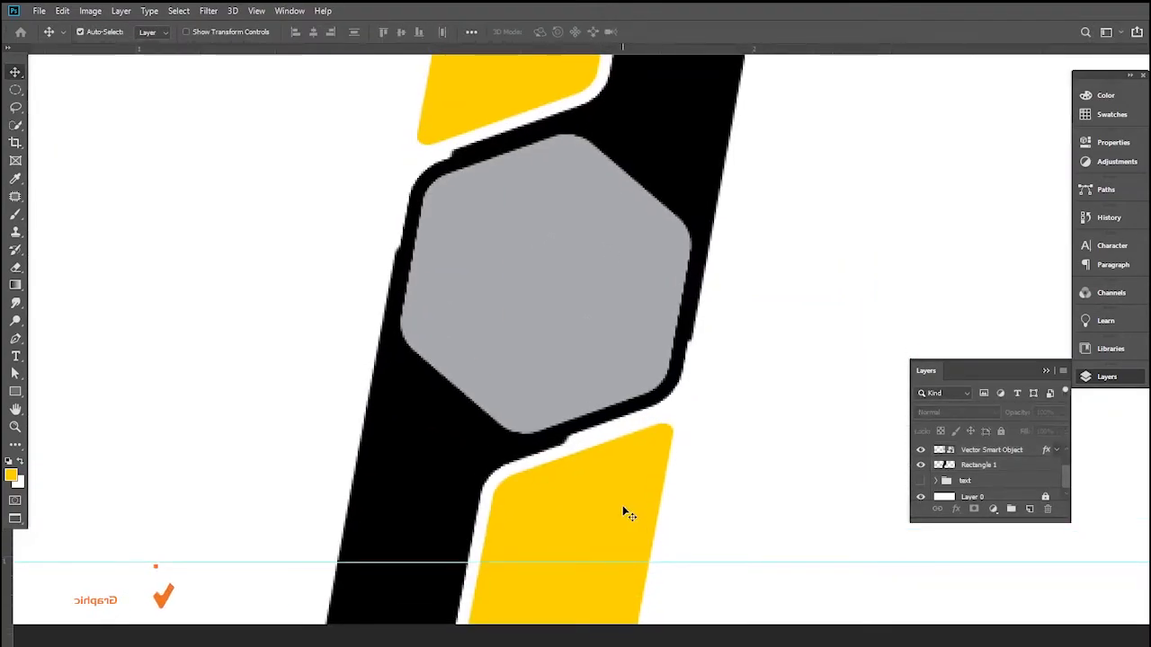
click(621, 507)
key(Up)
key(Up)
key(Up)
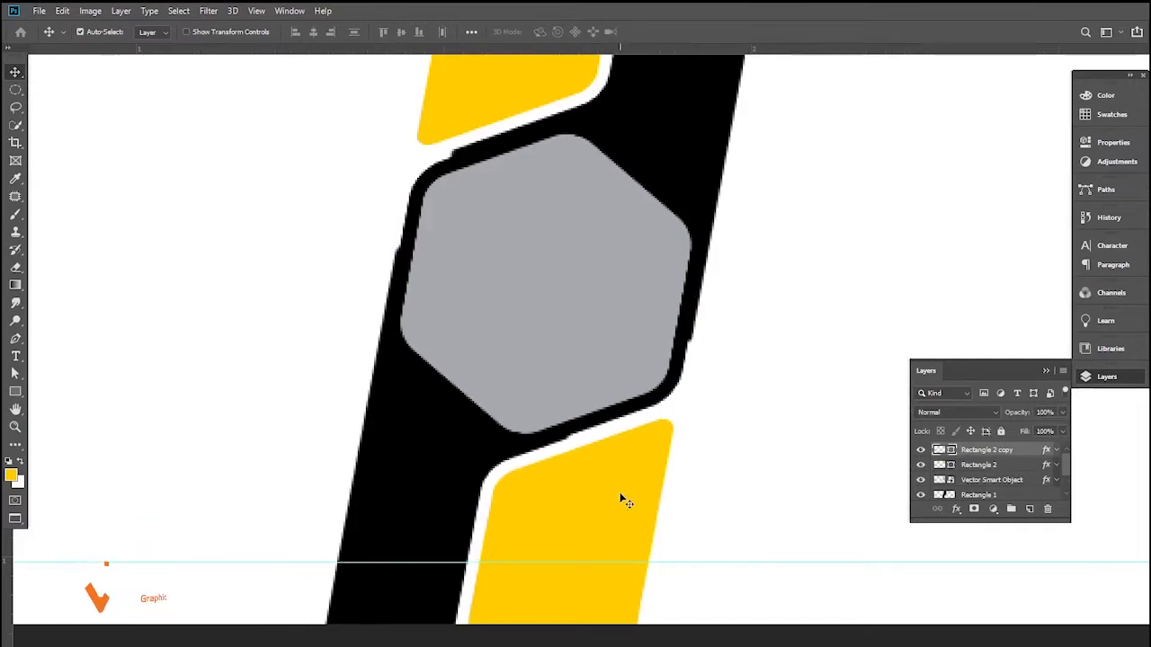
click(502, 90)
key(Down)
key(Down)
key(Down)
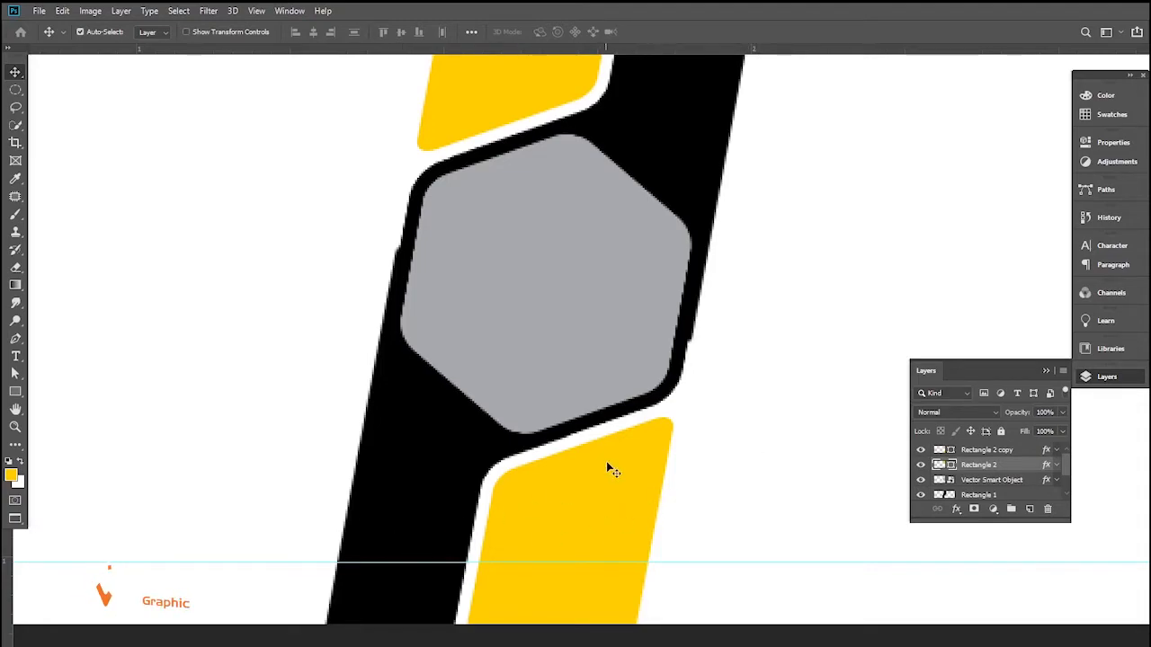
Increase the size of the hexagon's black outside stroke slightly so it lines up with the band's edges
click(583, 343)
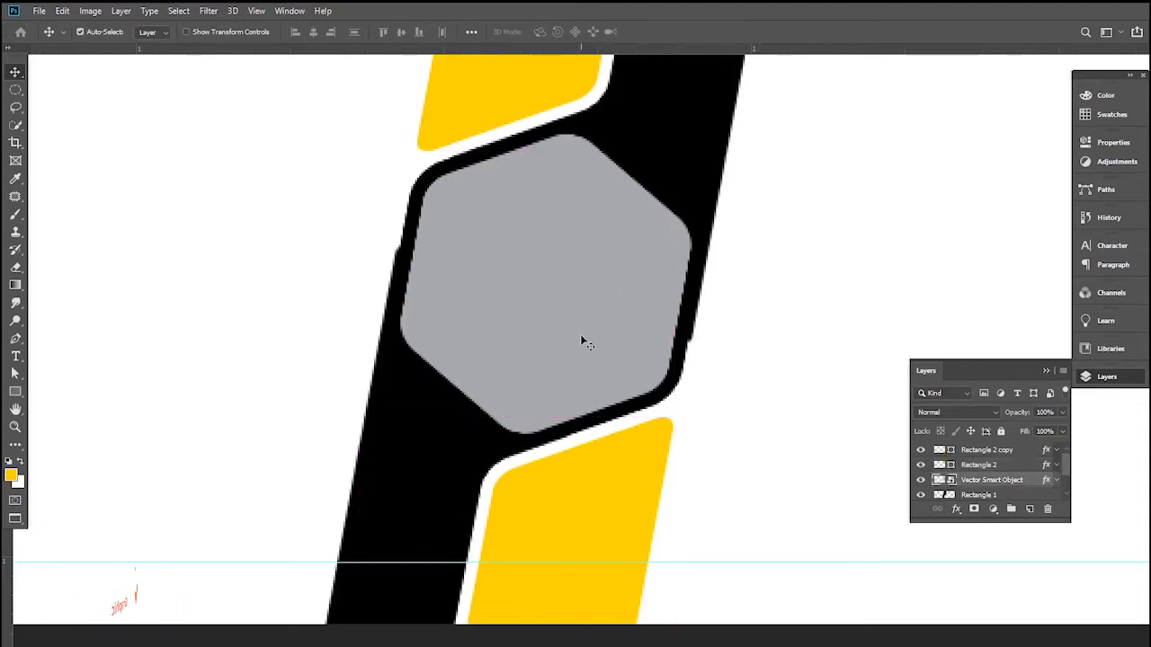
click(1054, 481)
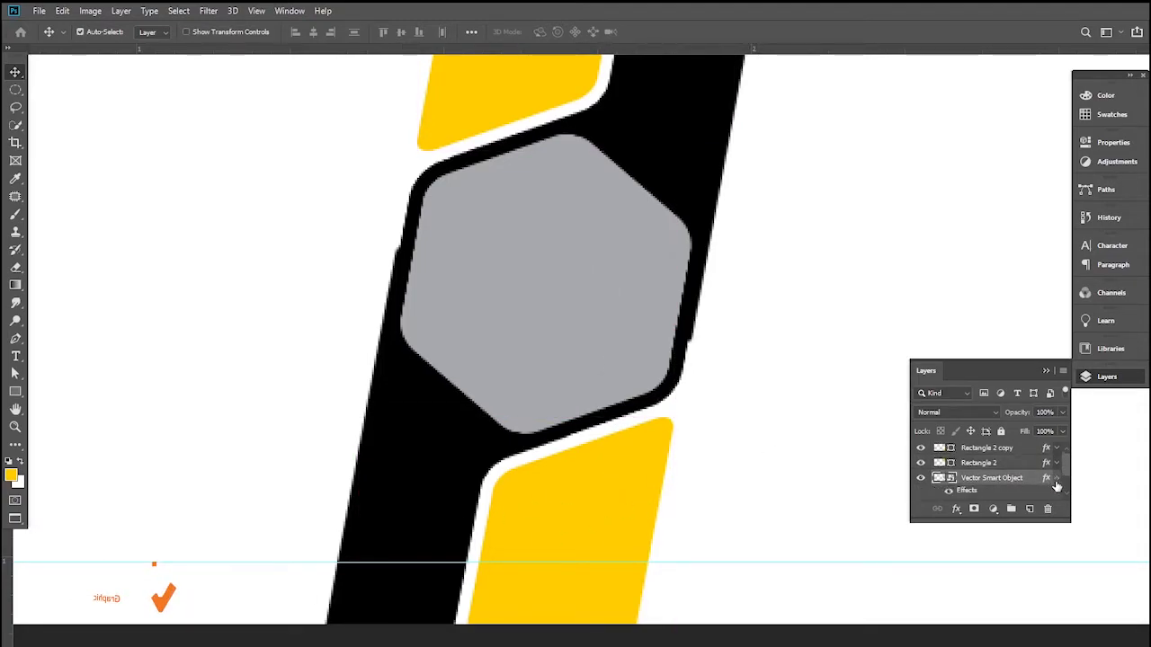
double_click(968, 491)
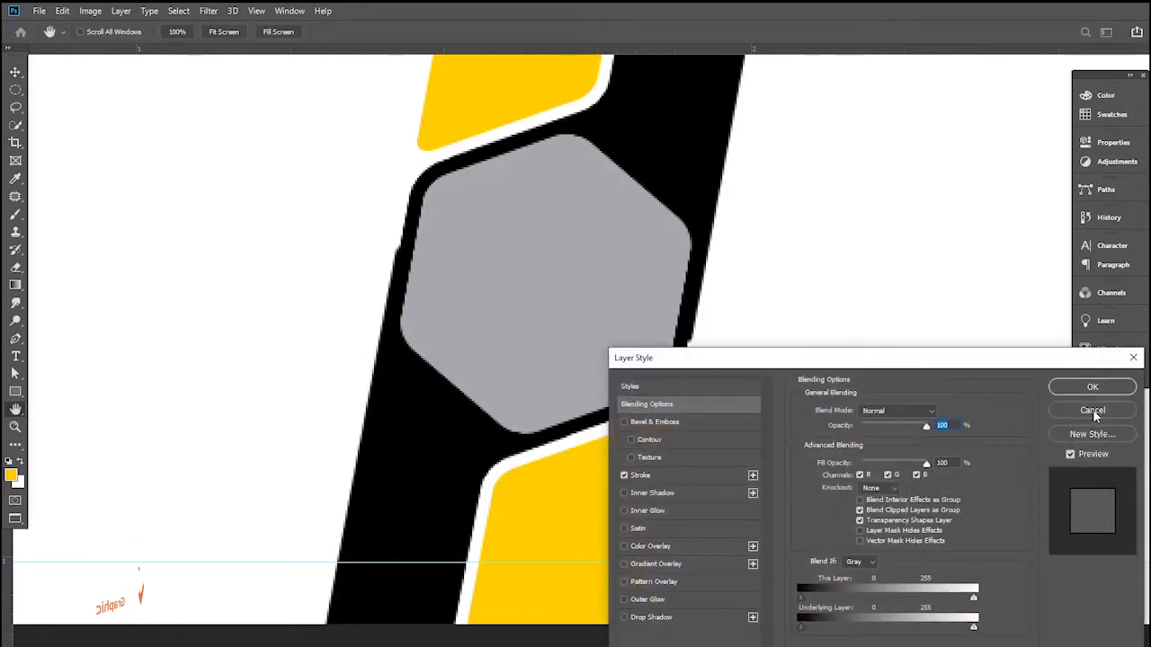
click(1093, 411)
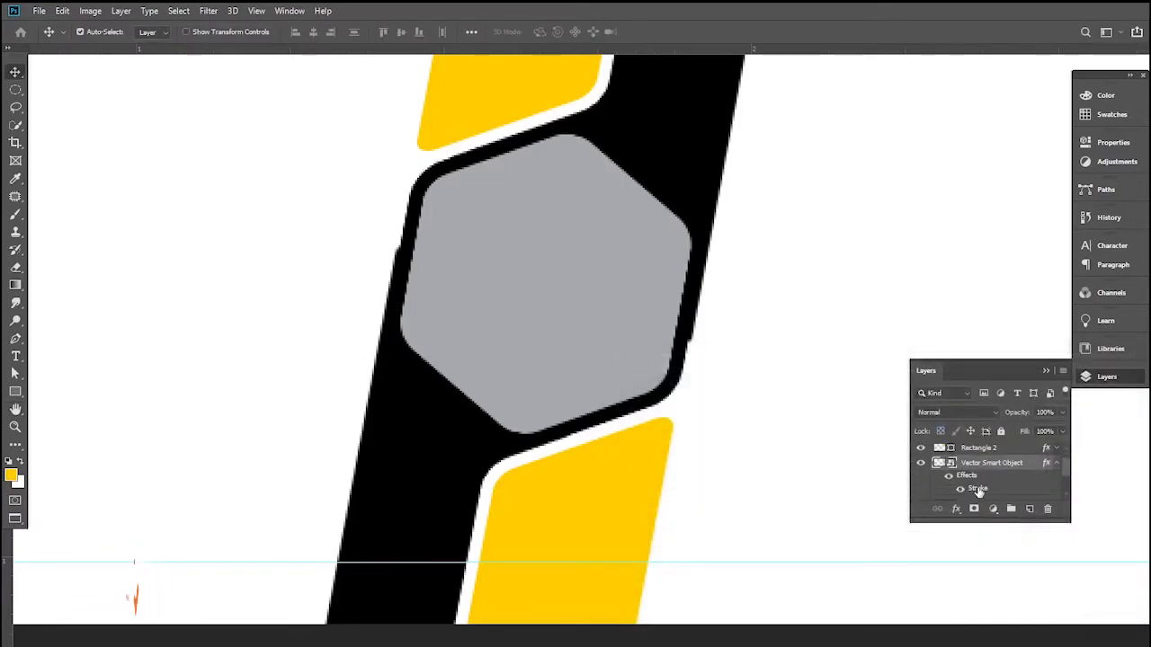
double_click(978, 490)
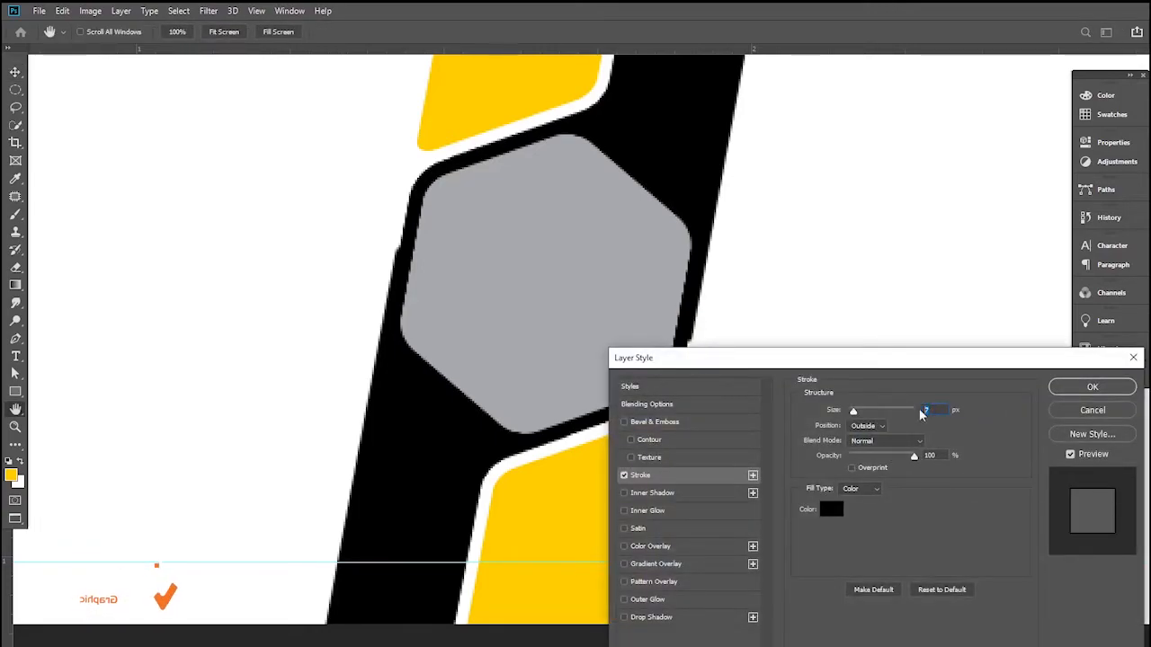
key(Return)
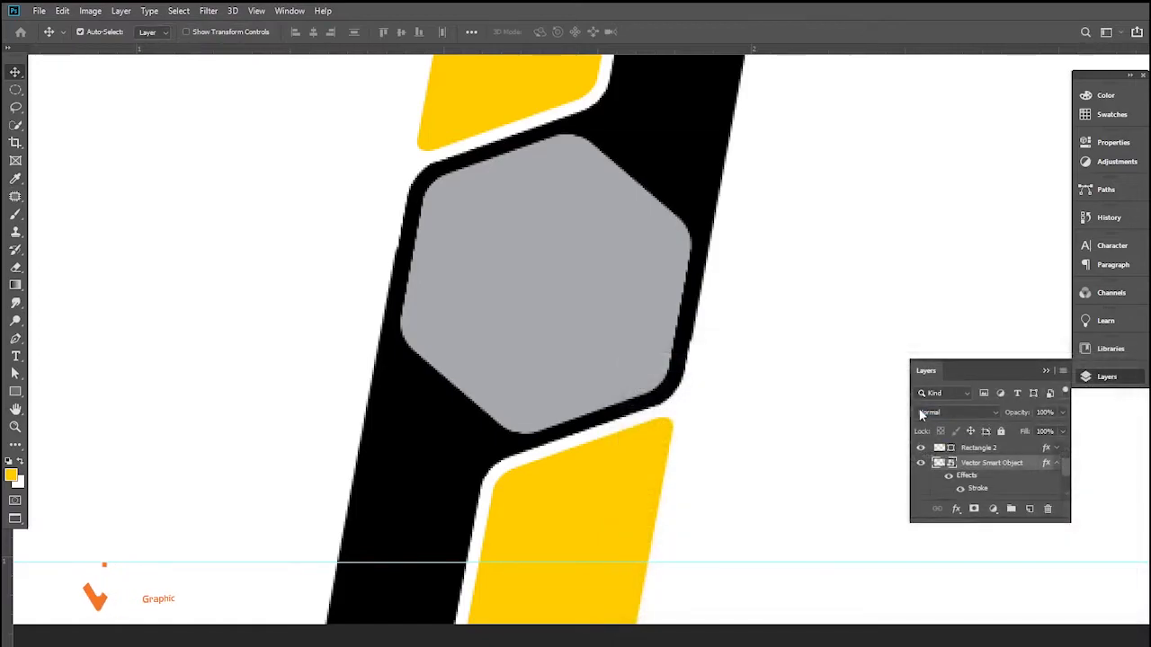
click(1056, 465)
Place the portrait photo directly above the hexagon layer and clip it to the hexagon
ctrl+alt+click(682, 393)
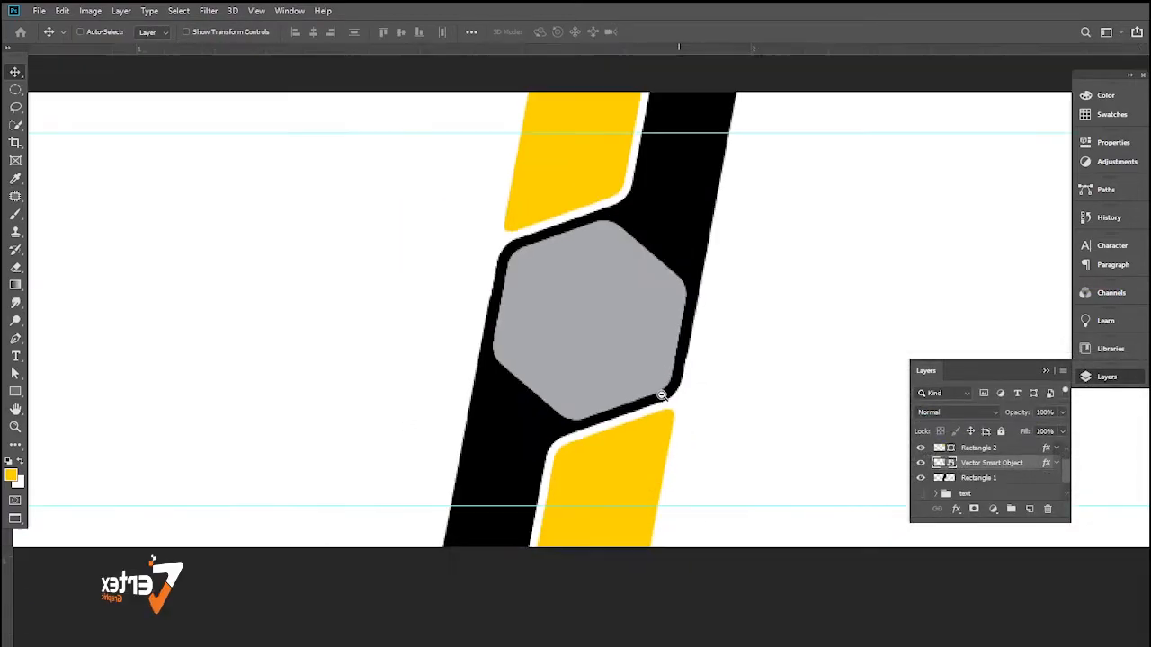
ctrl+alt+click(620, 361)
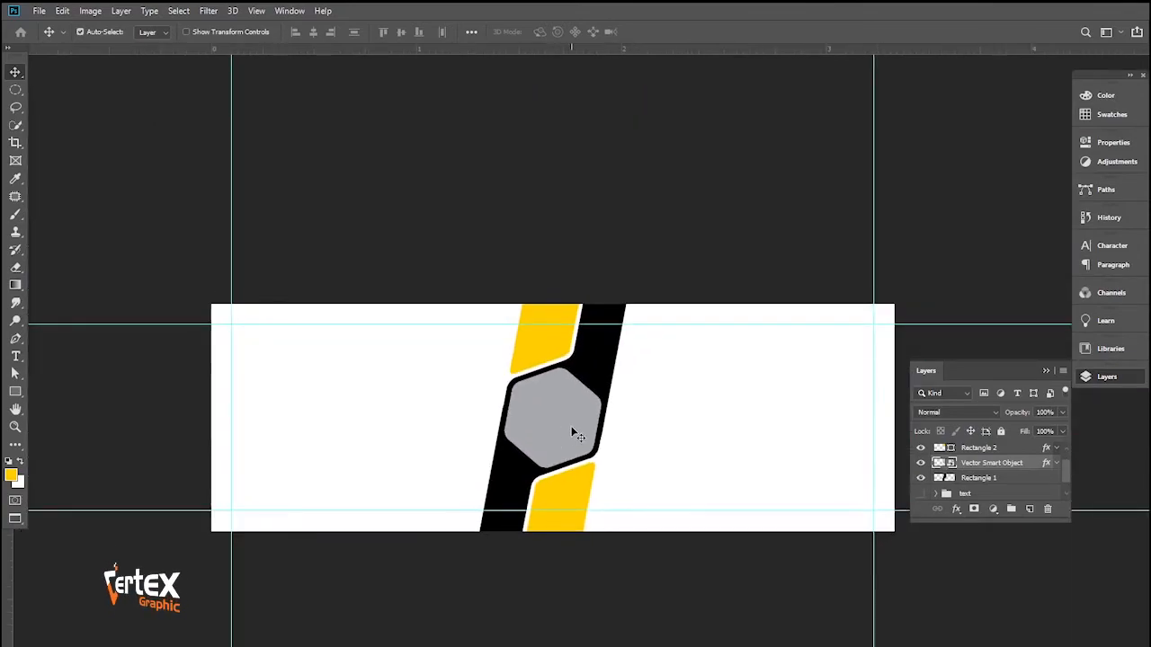
click(39, 11)
click(78, 269)
click(457, 126)
double_click(457, 126)
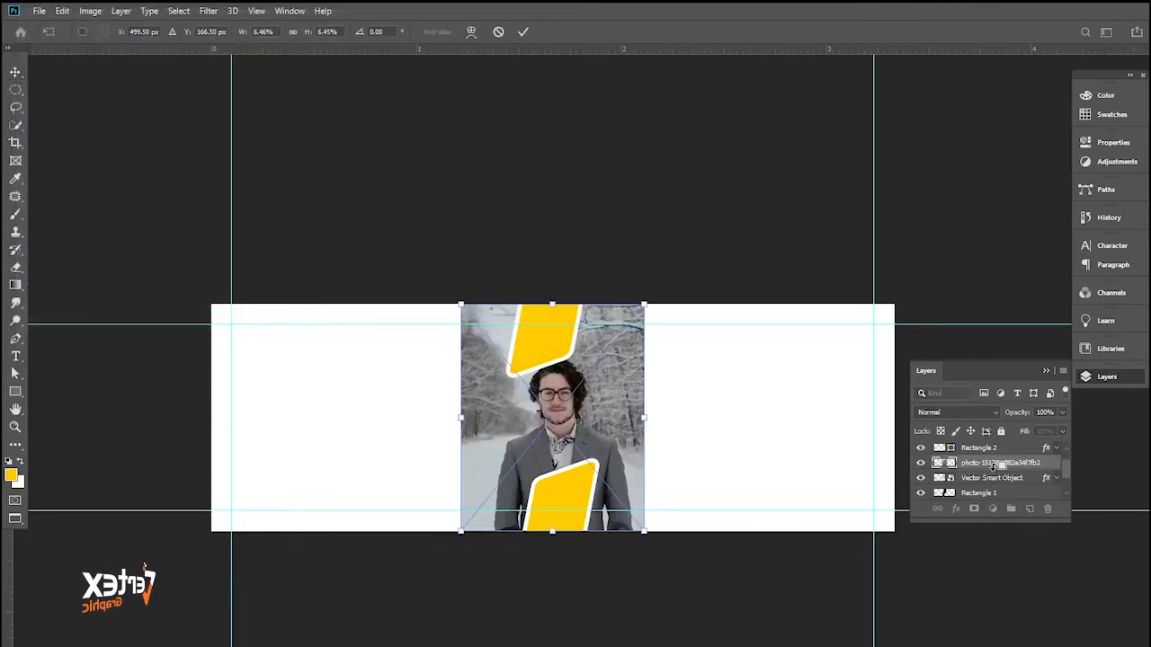
alt+click(994, 469)
Scale the clipped photo proportionally to about 3.5% and position it so the head and upper body fit within the hexagon
ctrl+click(577, 438)
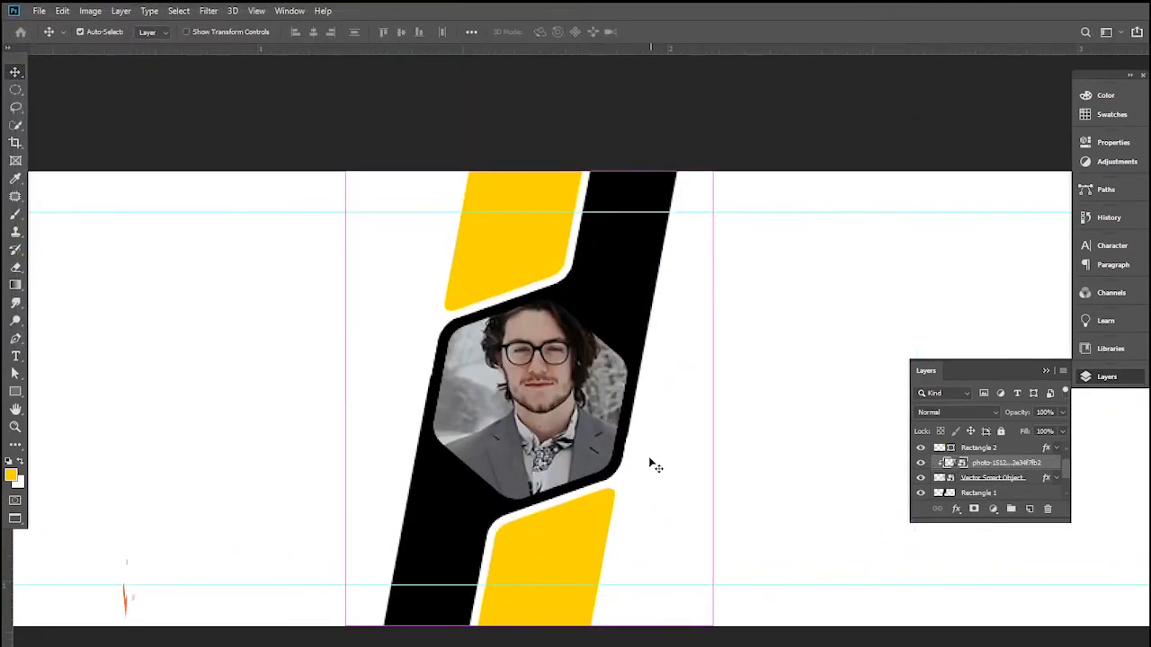
key(ctrl+t)
click(293, 31)
drag(243, 36, 241, 36)
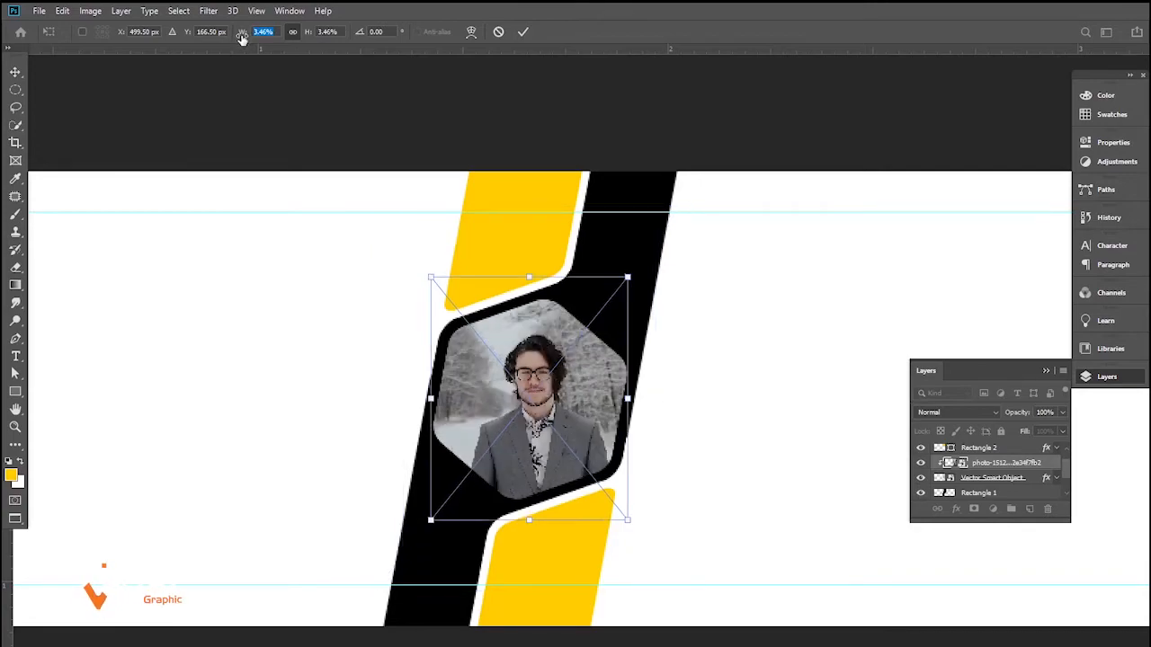
key(Return)
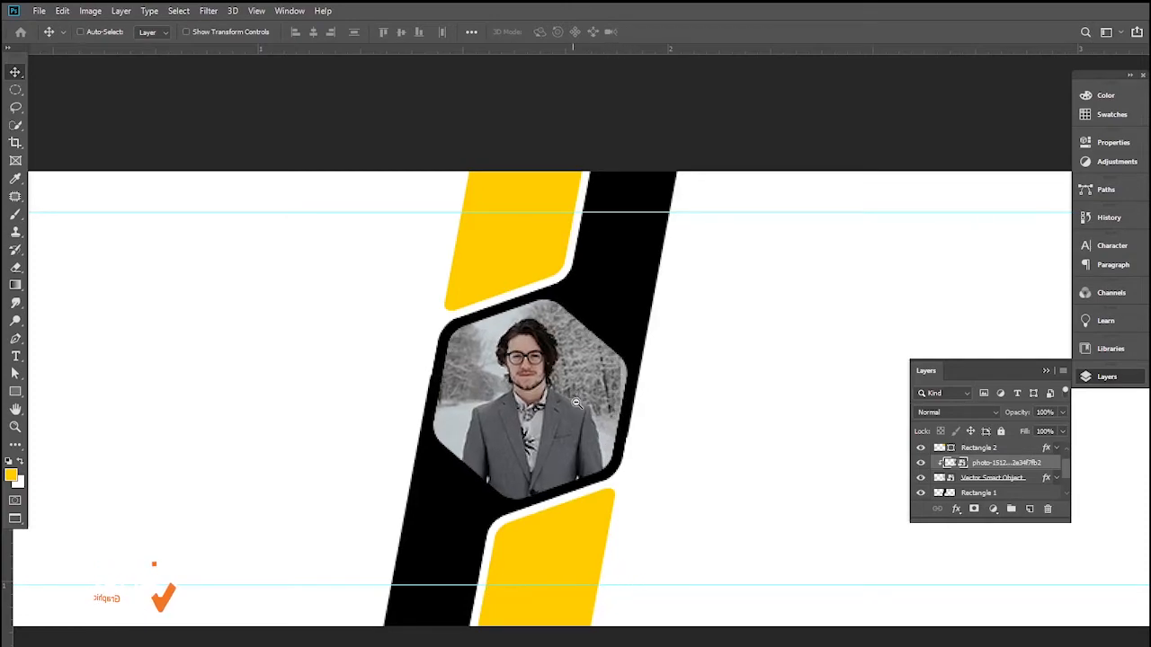
Duplicate the slanted black band and move the copy to the canvas's left edge, leaving a narrow wedge in the upper-left corner
key(ctrl+minus)
drag(584, 378, 570, 392)
ctrl+click(504, 445)
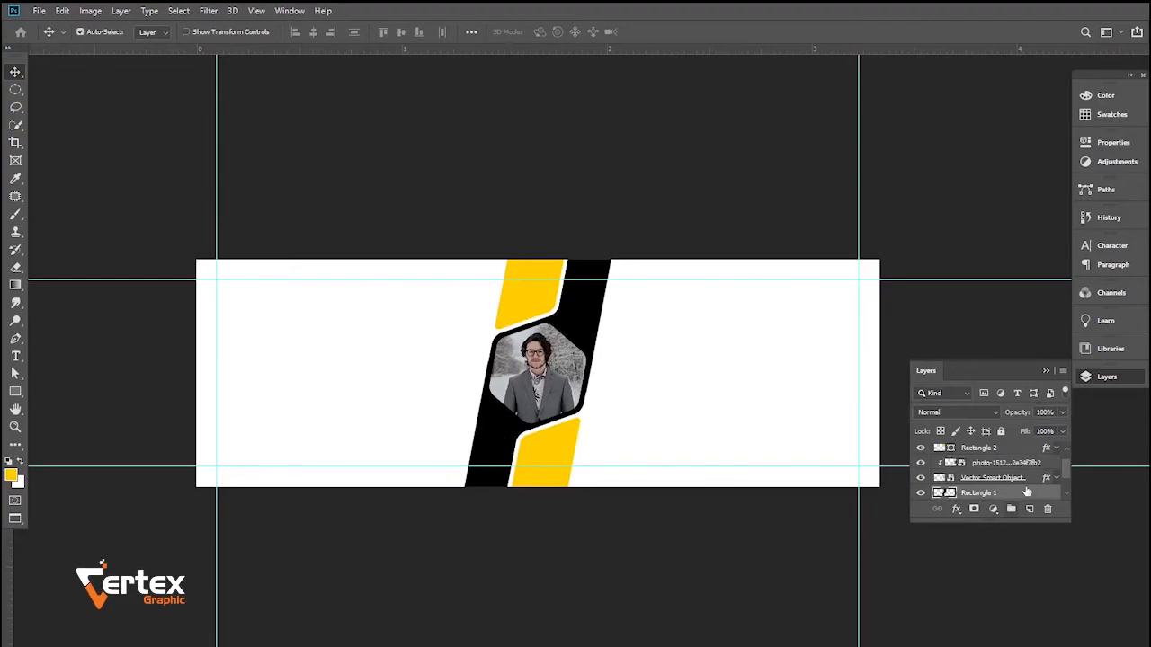
scroll(1026, 492, down, 1)
key(ctrl+j)
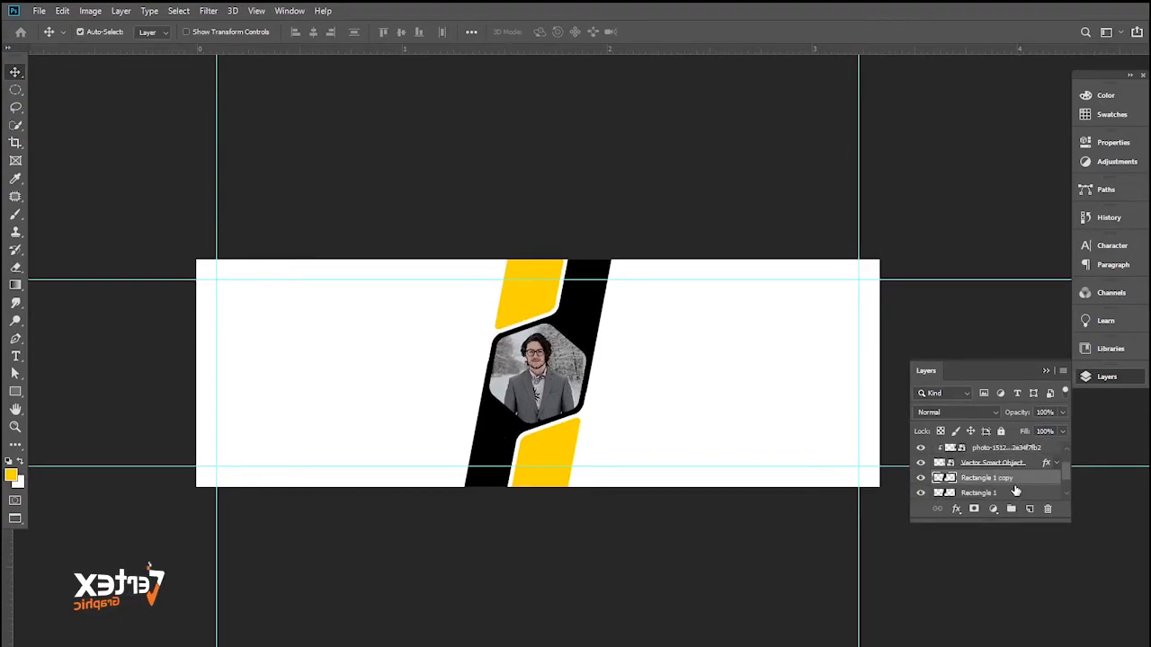
key(ctrl+t)
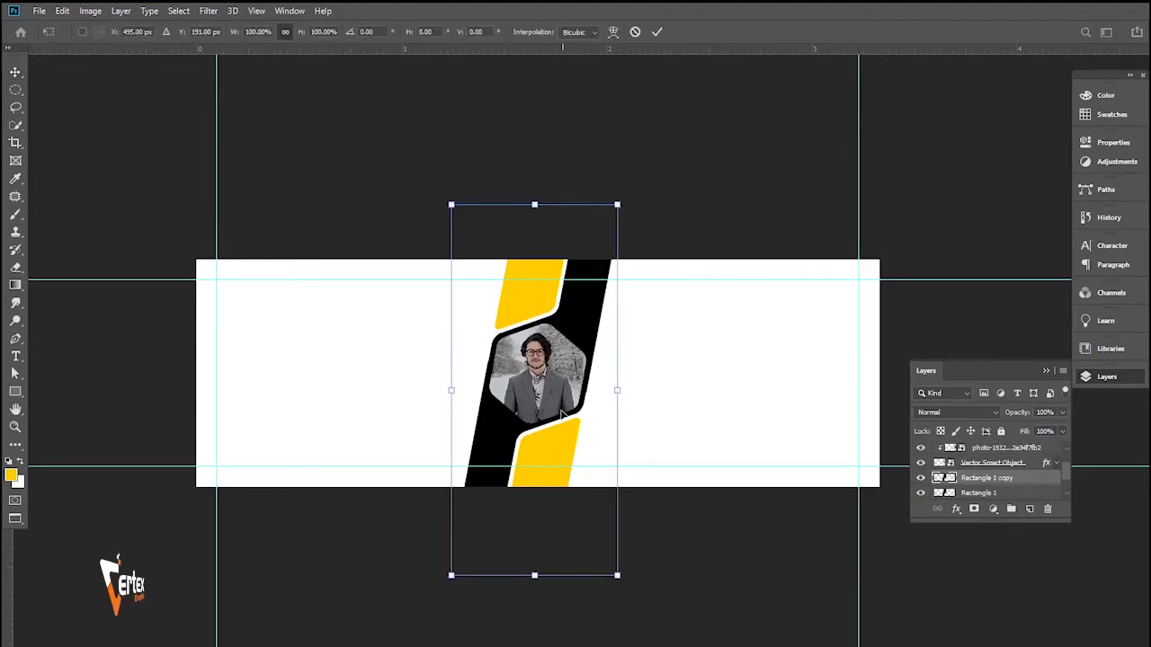
drag(561, 412, 176, 436)
drag(173, 488, 167, 485)
key(Return)
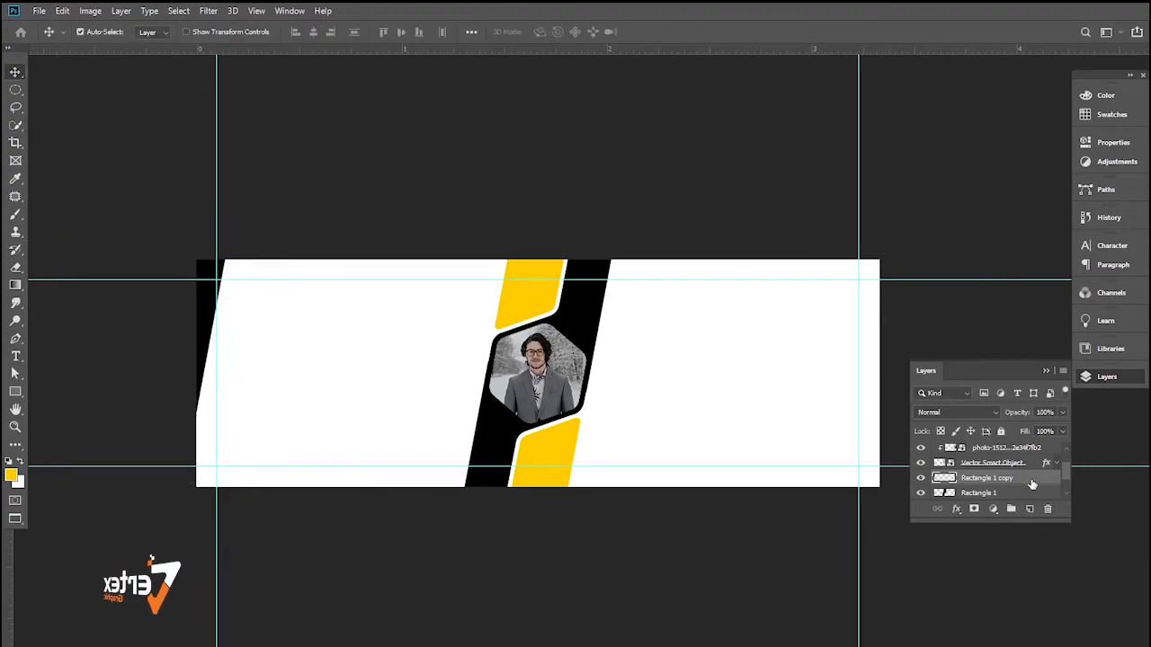
Add a yellow color overlay to the wedge in the canvas's upper-left corner
double_click(1031, 484)
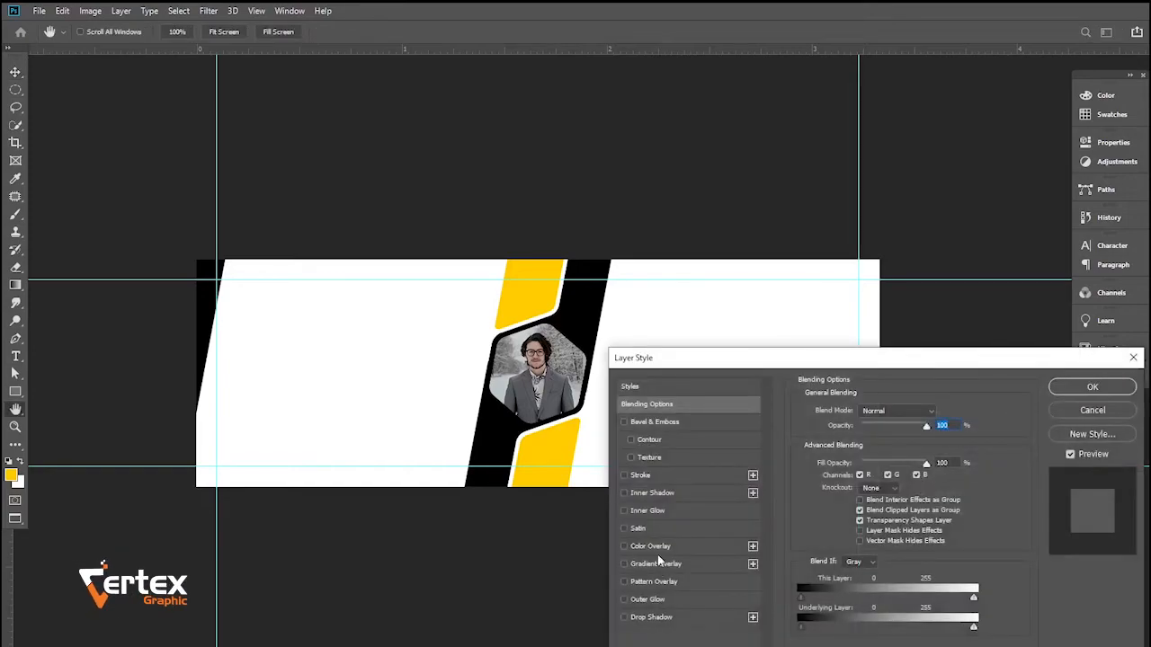
click(650, 546)
click(1076, 388)
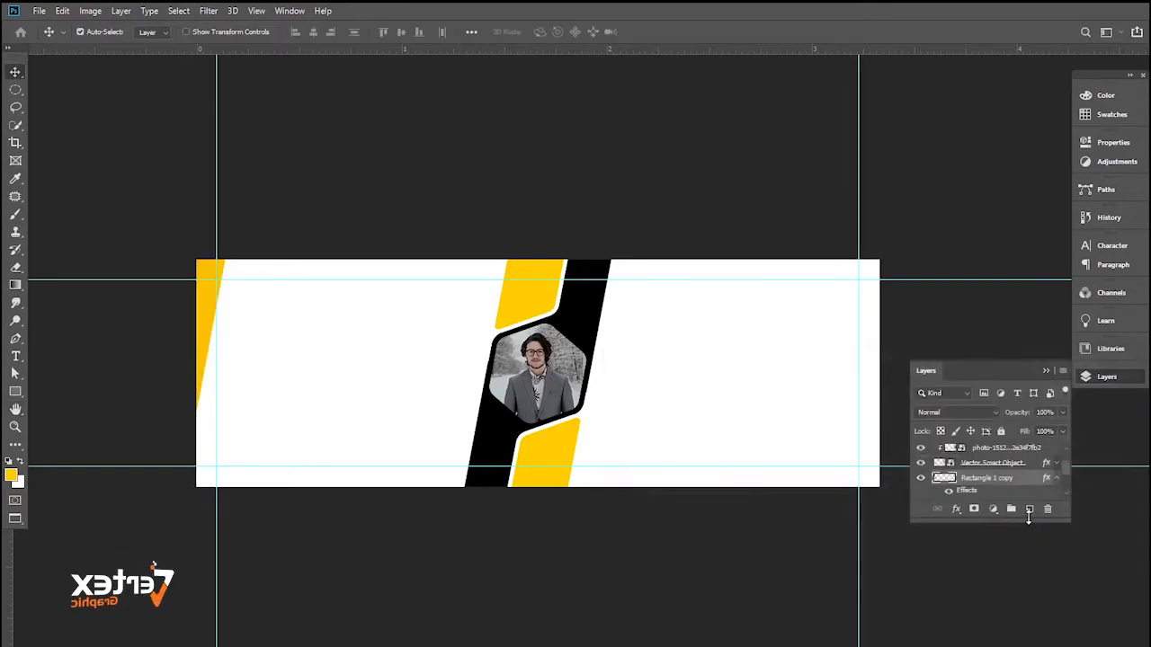
click(1058, 478)
Duplicate the yellow wedge and move the copy to the right edge, leaving a narrow wedge in the lower-right corner
key(ctrl+j)
key(ctrl+t)
drag(212, 353, 980, 305)
key(Return)
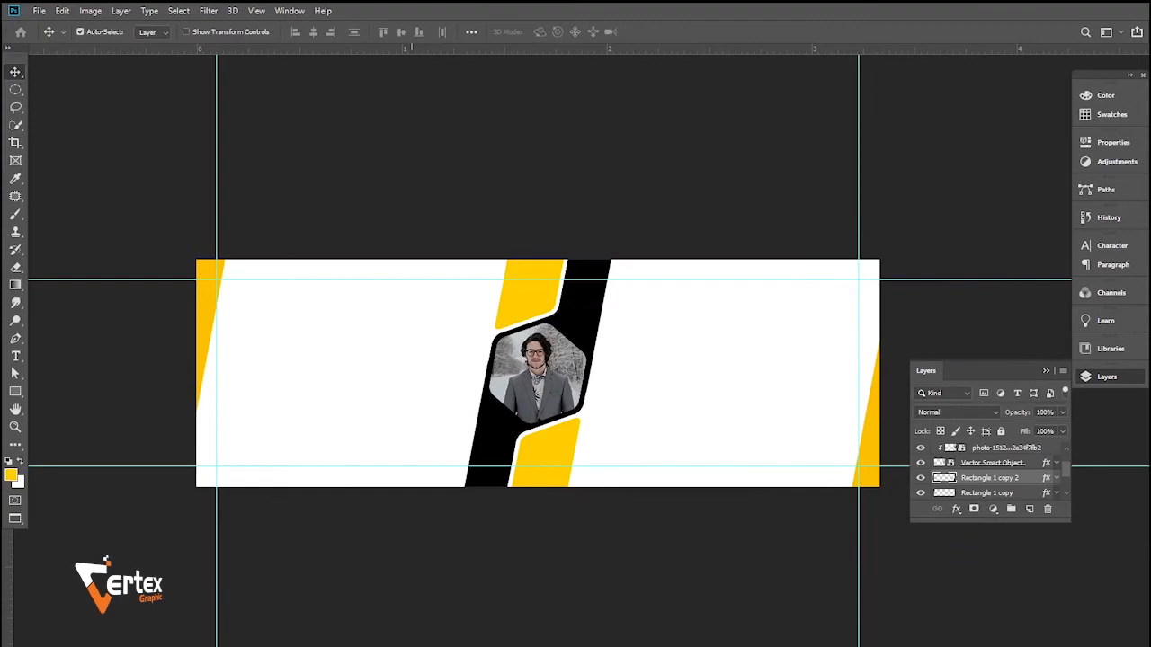
Group all the shape and photo layers above the text group and name the group "base"
alt+click(590, 515)
drag(648, 517, 640, 470)
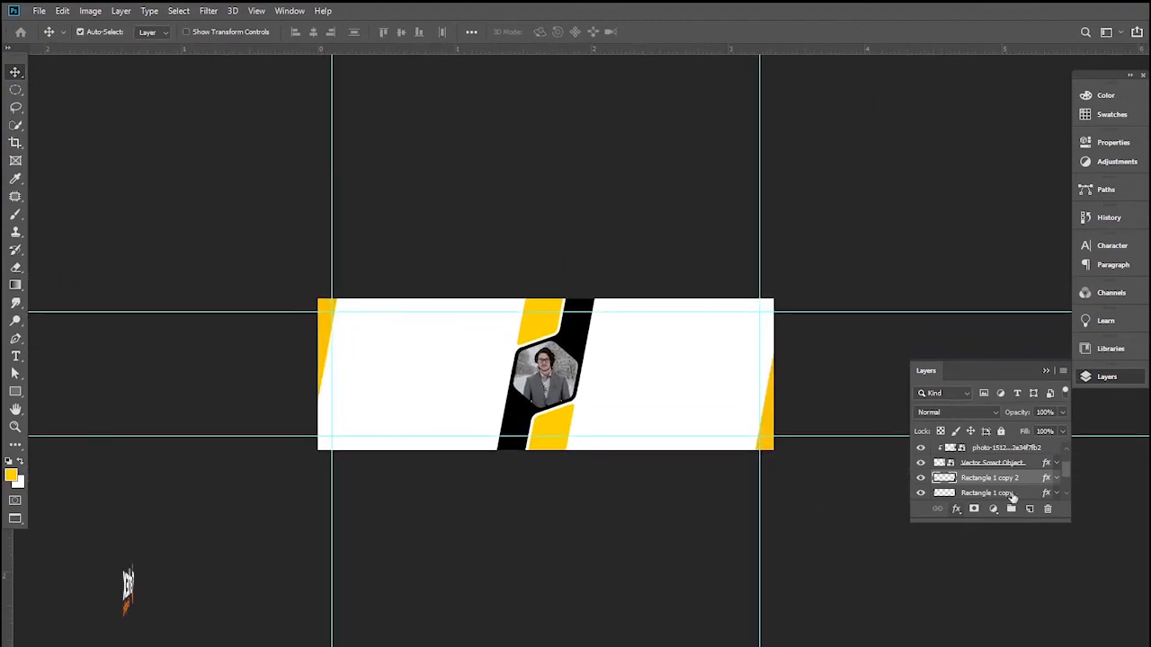
drag(1064, 470, 1065, 454)
click(1004, 454)
scroll(1011, 471, down, 2)
scroll(1012, 475, down, 2)
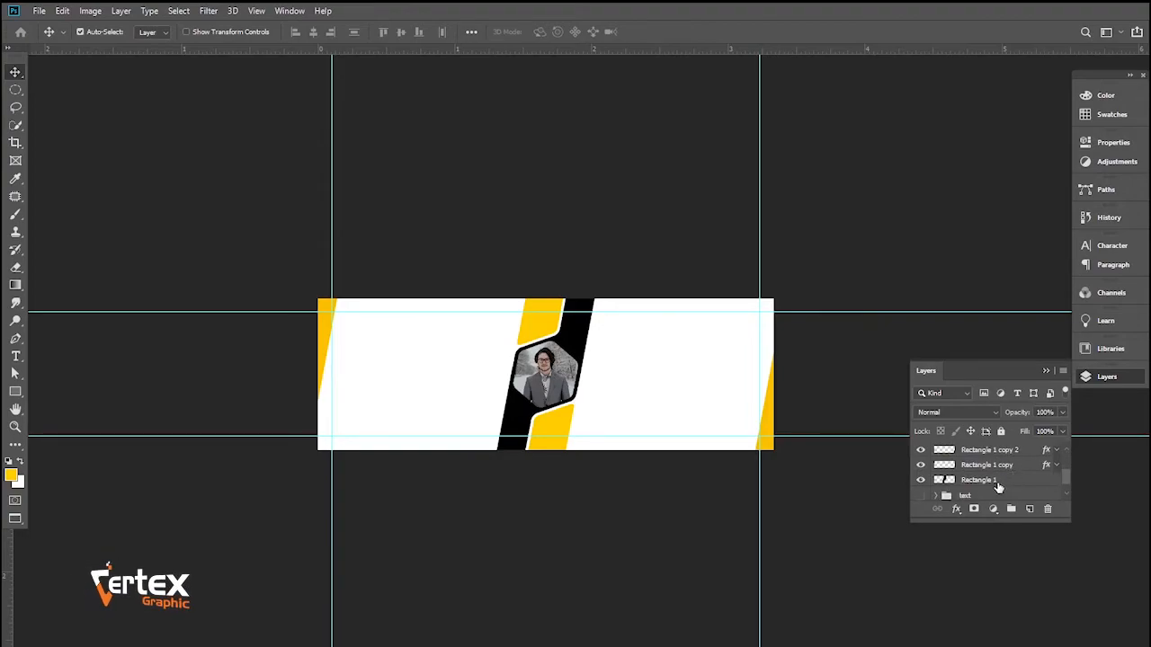
shift+click(999, 483)
key(ctrl+g)
click(921, 452)
click(921, 452)
double_click(971, 451)
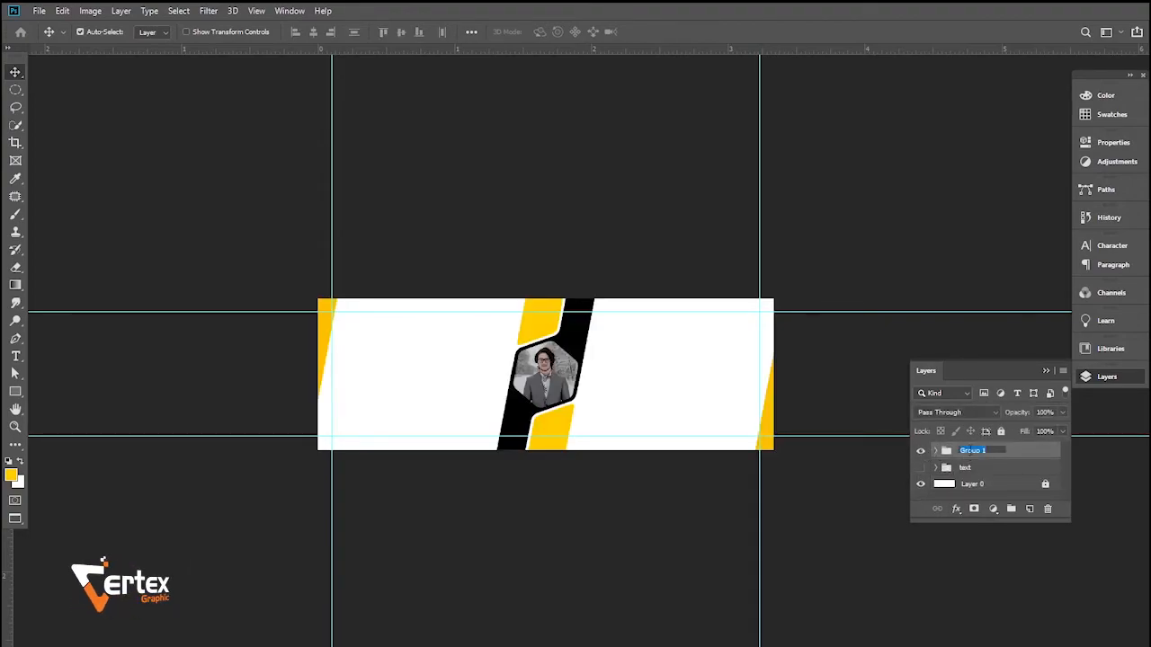
text(base)
key(Return)
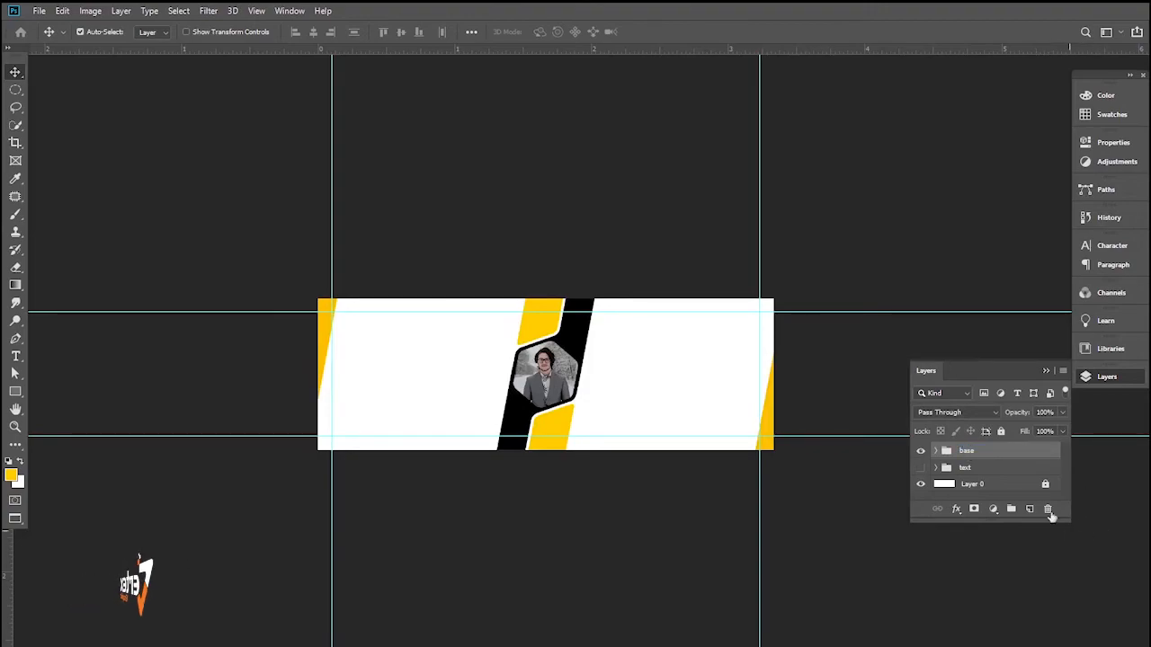
Scale the central band, hexagon portrait and yellow shapes together to 117% and nudge both yellow shapes slightly toward the hexagon
scroll(679, 437, up, 2)
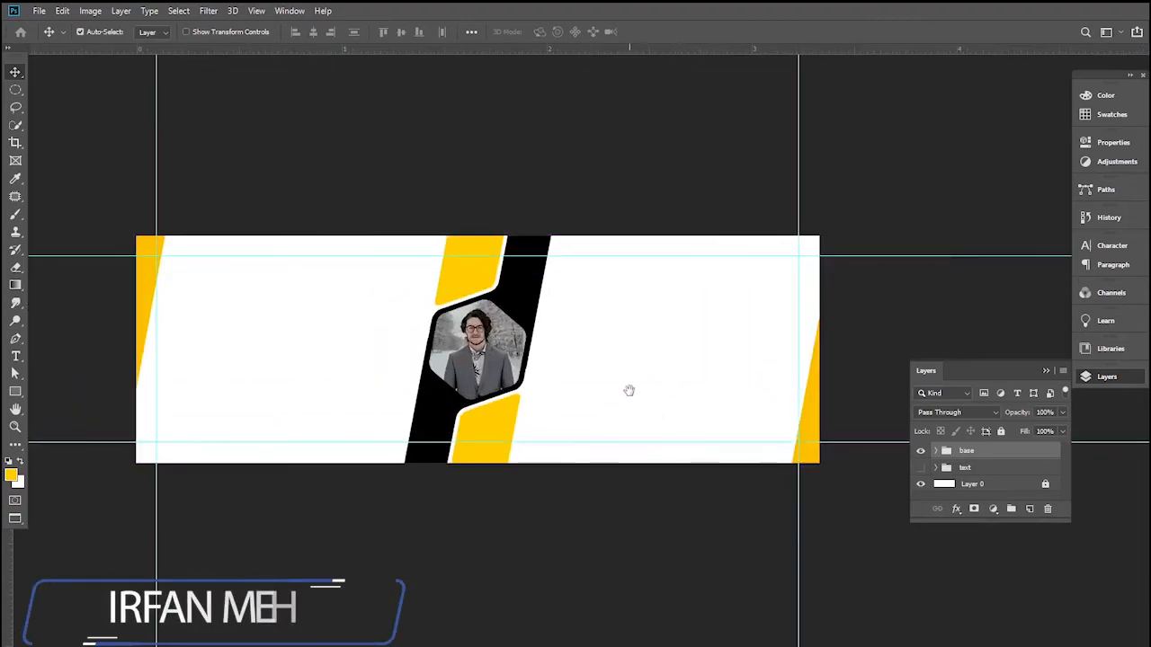
ctrl+click(627, 388)
drag(617, 390, 725, 389)
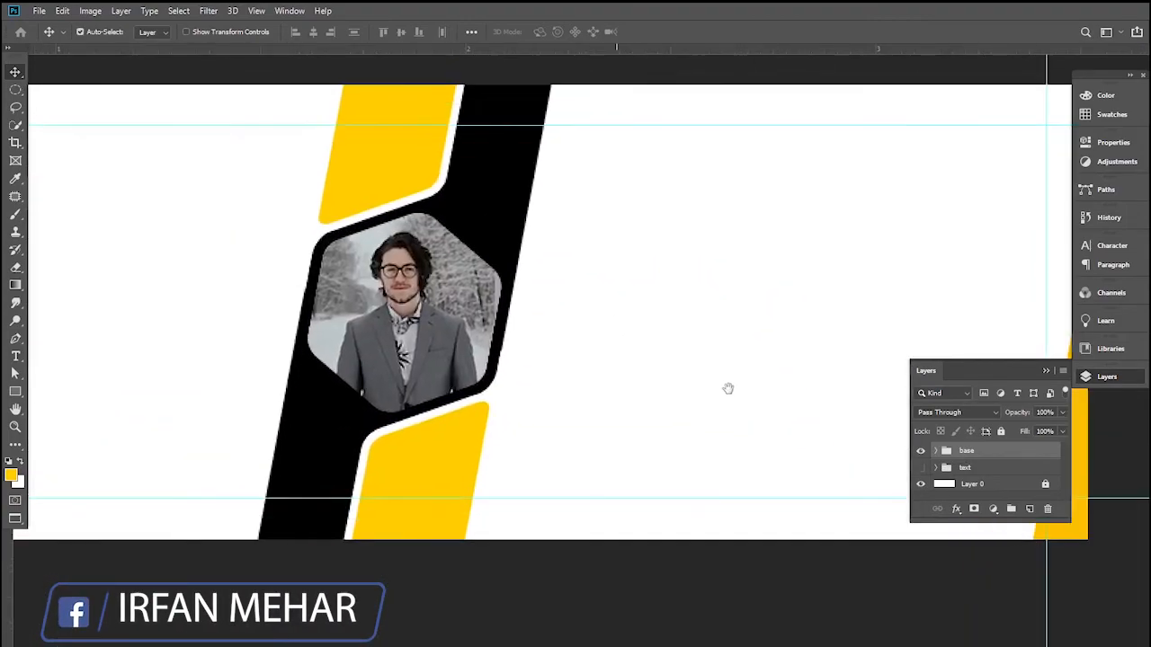
drag(654, 465, 297, 141)
key(ctrl+t)
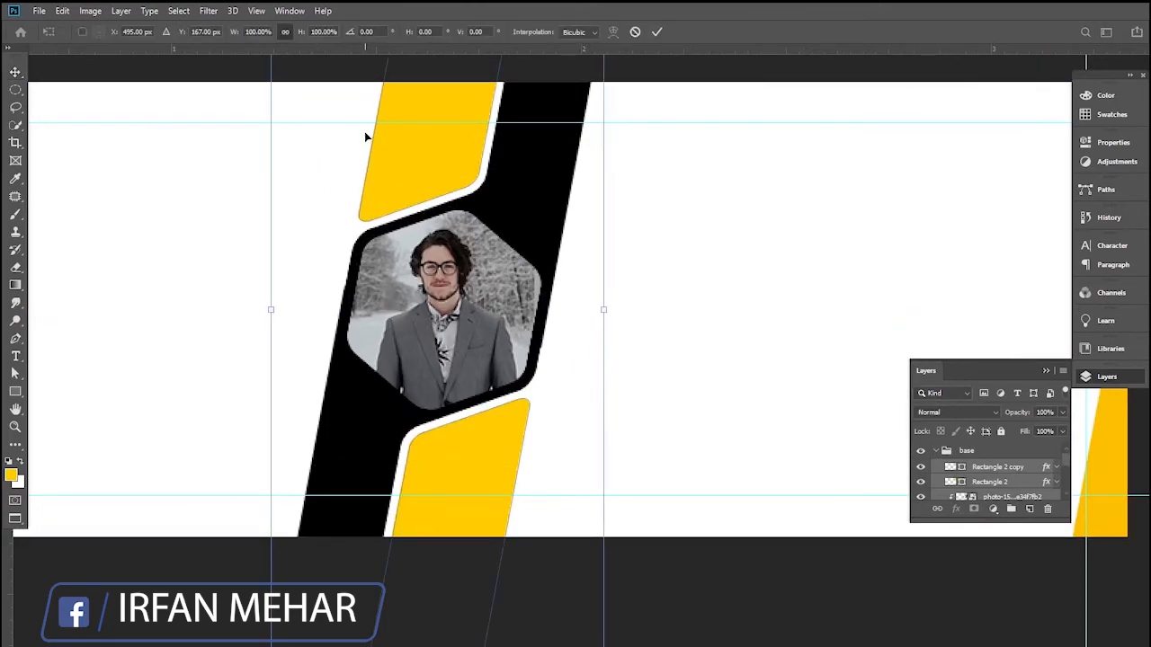
drag(232, 34, 242, 36)
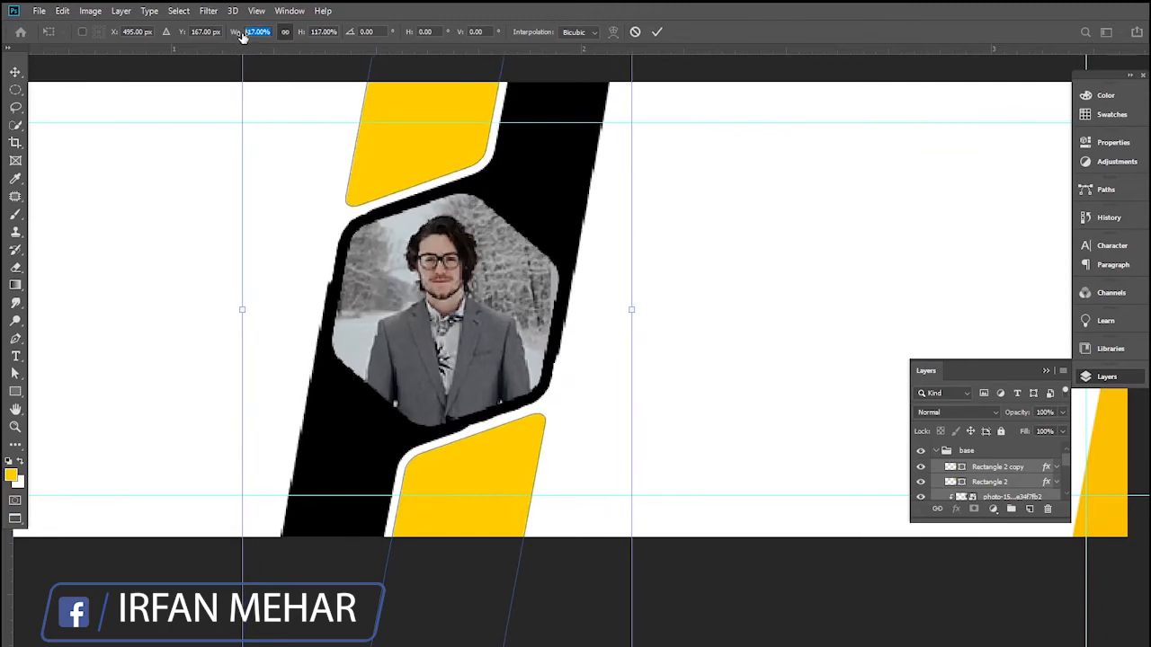
key(Return)
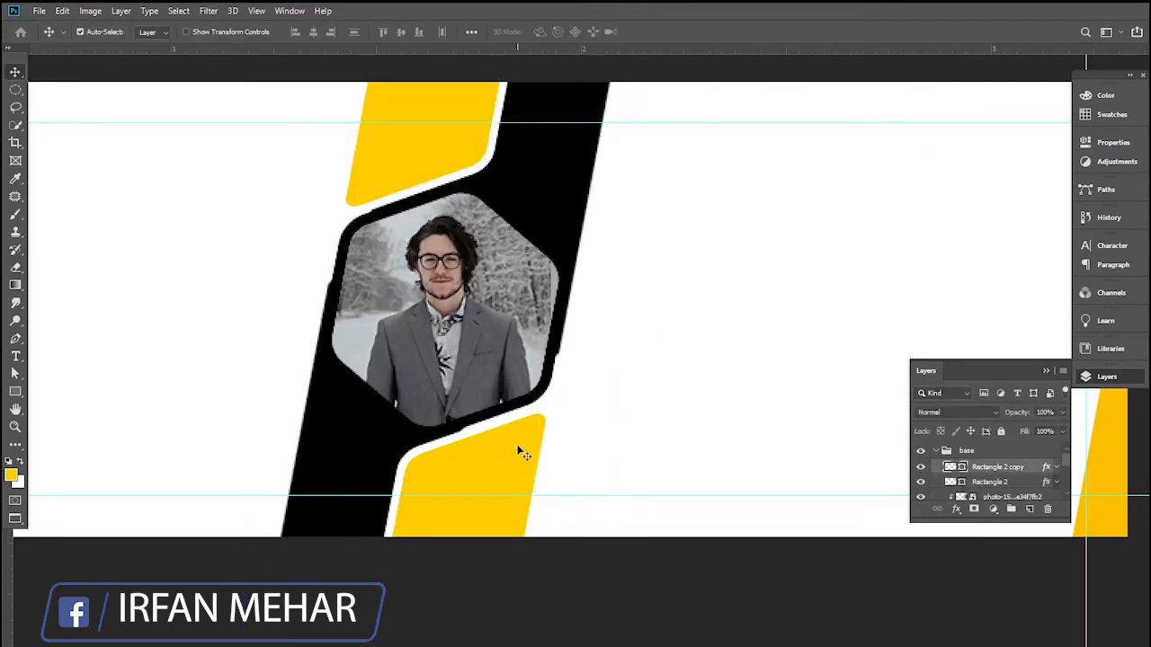
click(414, 160)
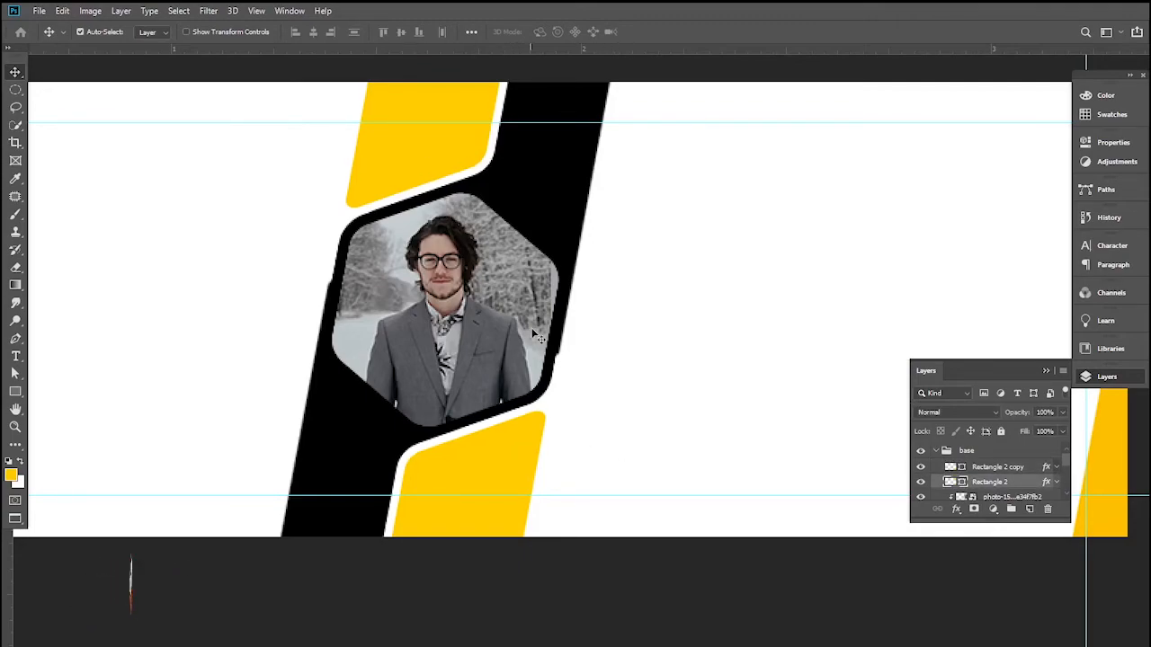
Increase the size of the hexagon's black outside stroke slightly to smooth its join with the enlarged band
click(944, 497)
scroll(989, 495, down, 3)
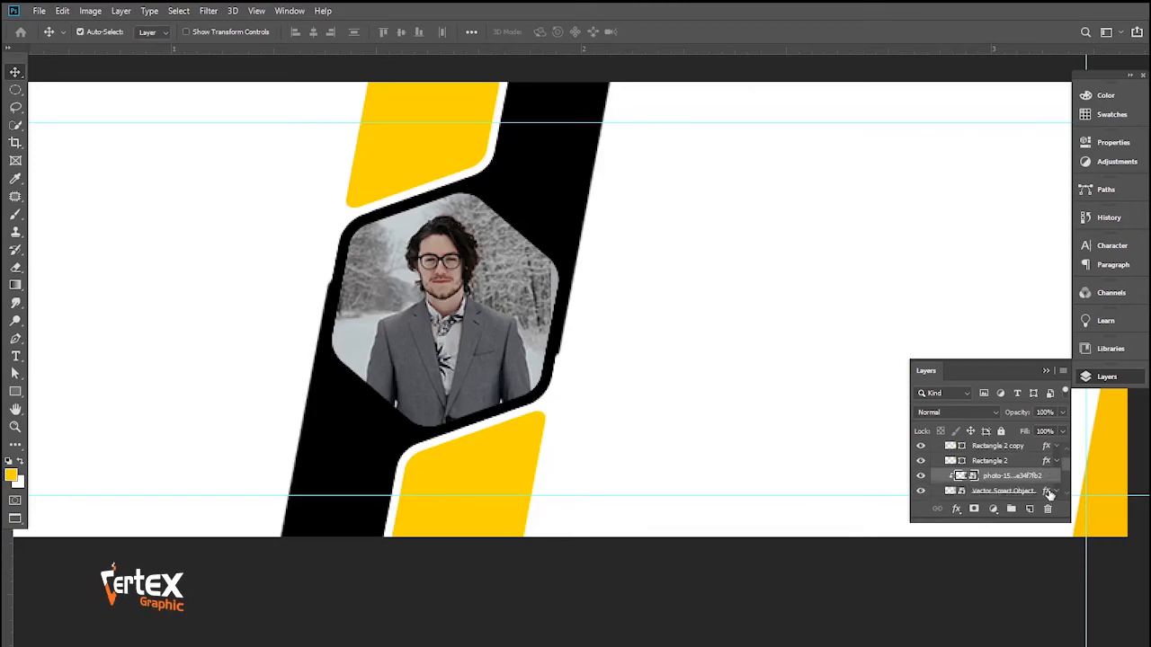
click(345, 475)
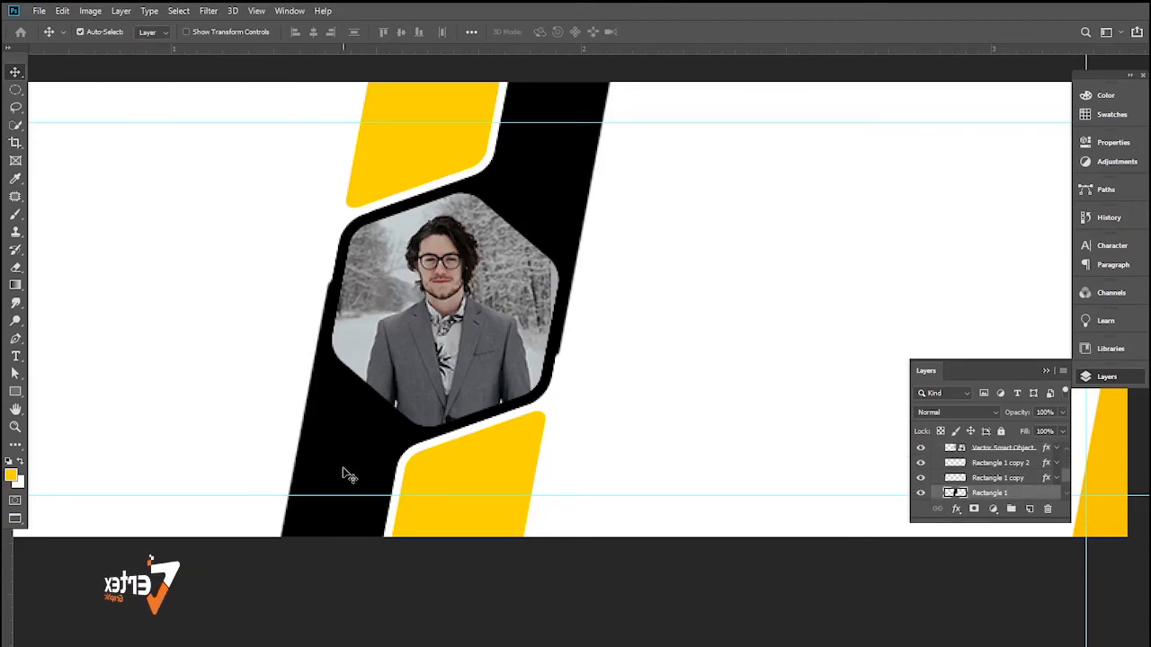
click(500, 314)
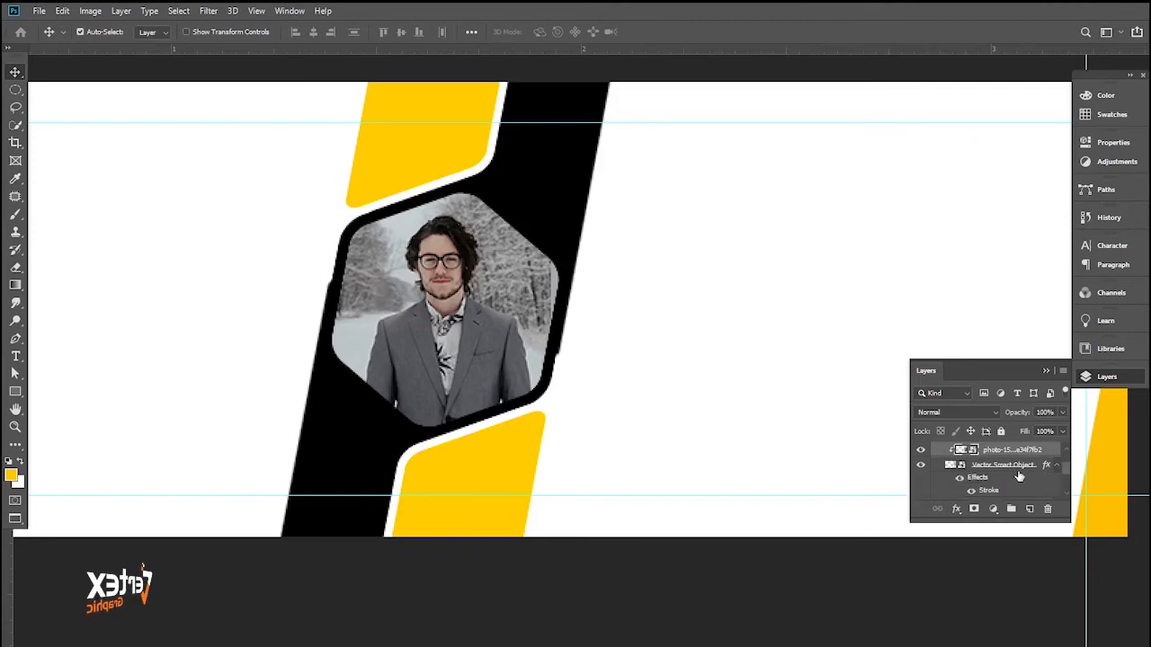
click(1056, 465)
double_click(988, 475)
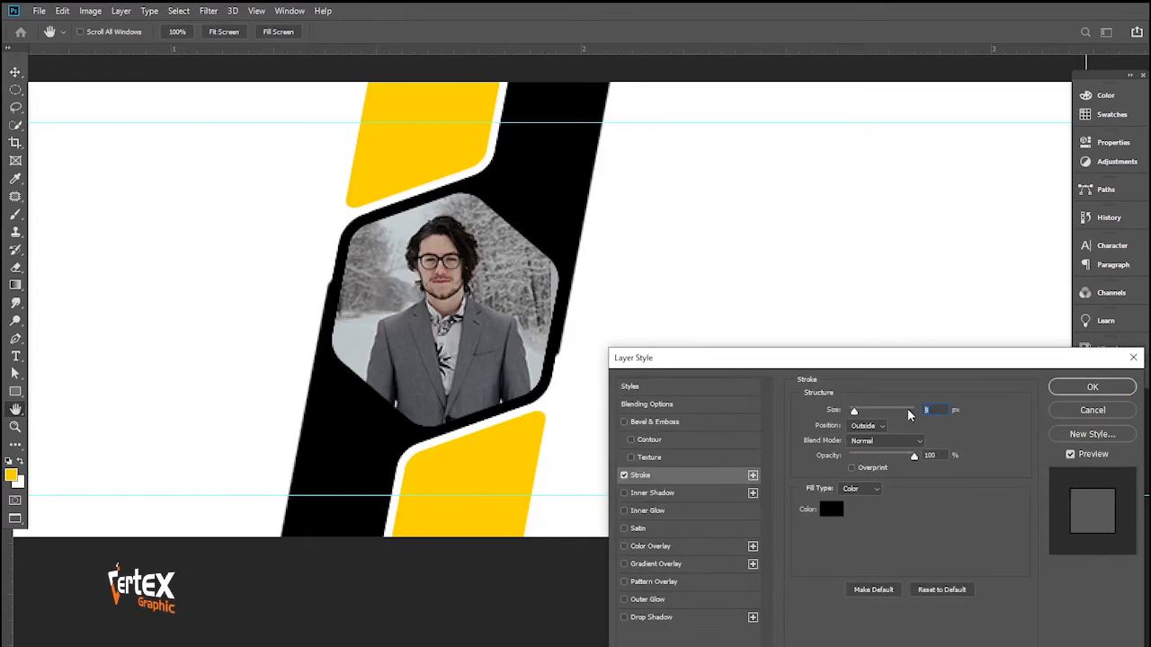
key(Return)
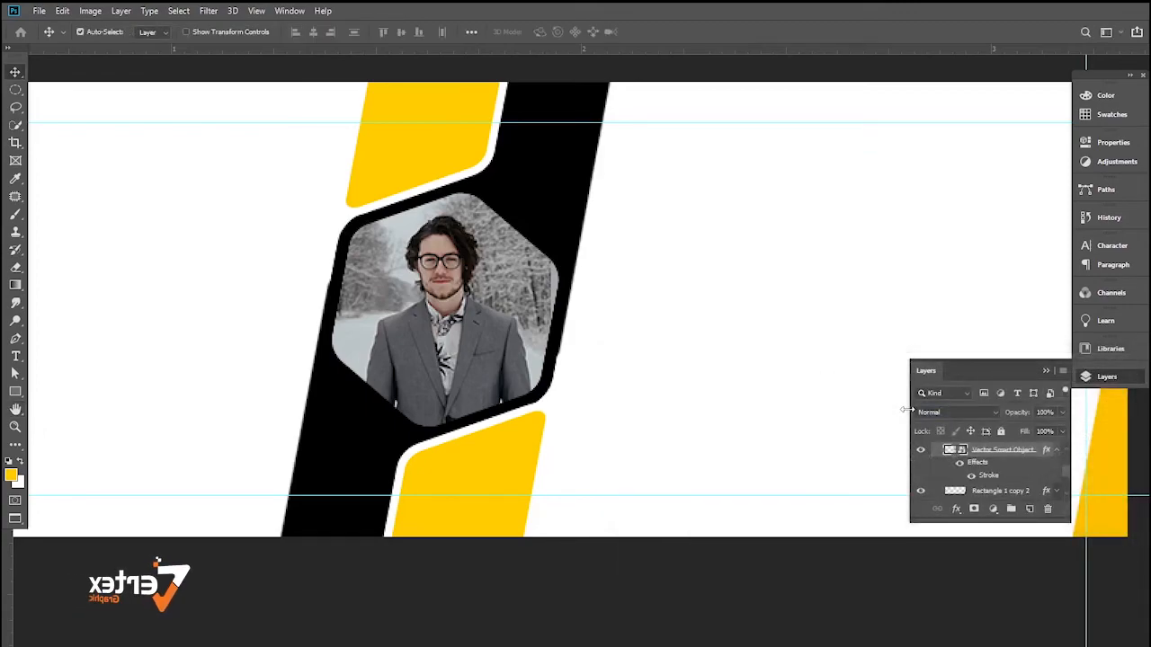
Try a still larger black stroke on the hexagon and undo that change
ctrl+alt+click(578, 374)
drag(598, 406, 601, 414)
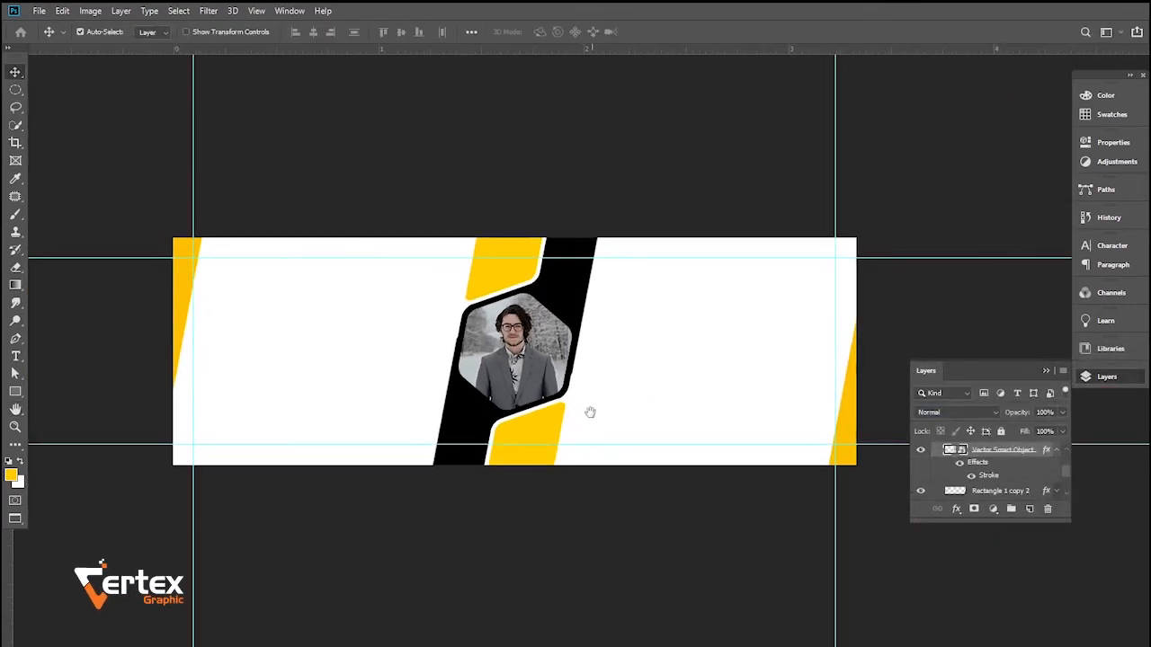
ctrl+click(583, 404)
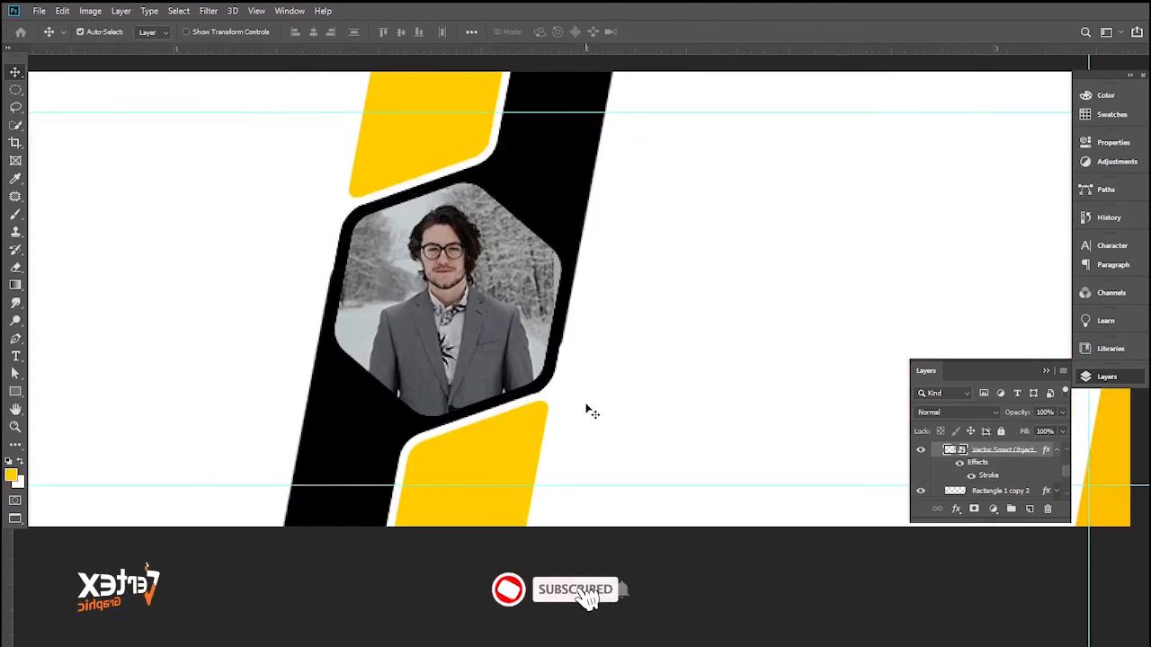
click(491, 345)
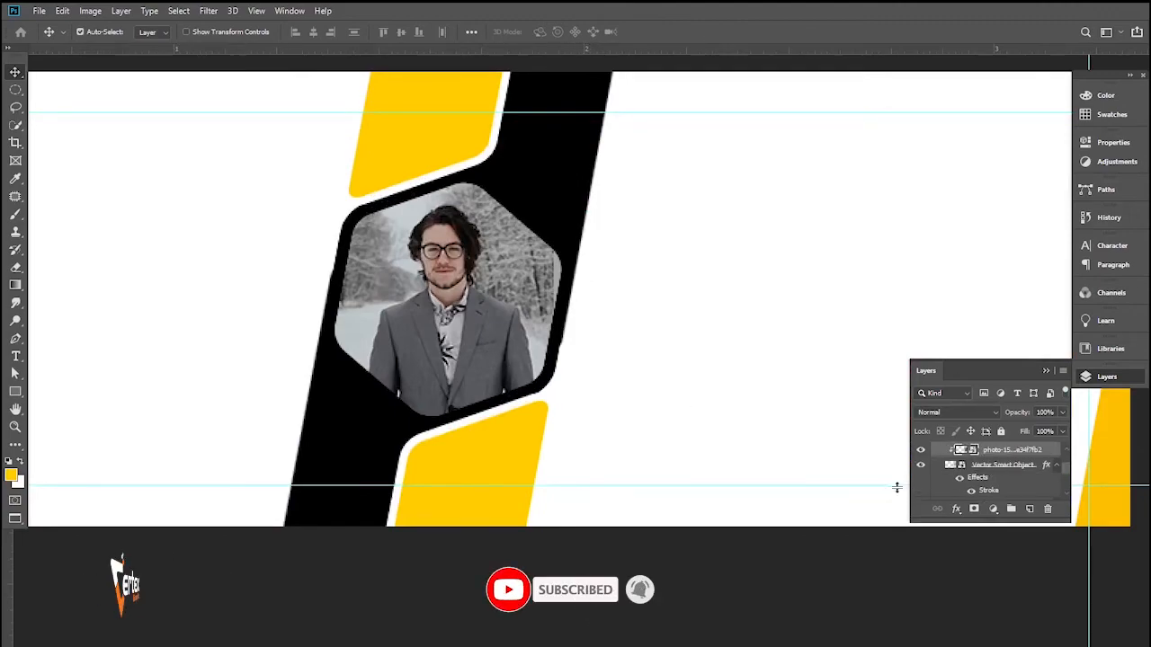
double_click(996, 497)
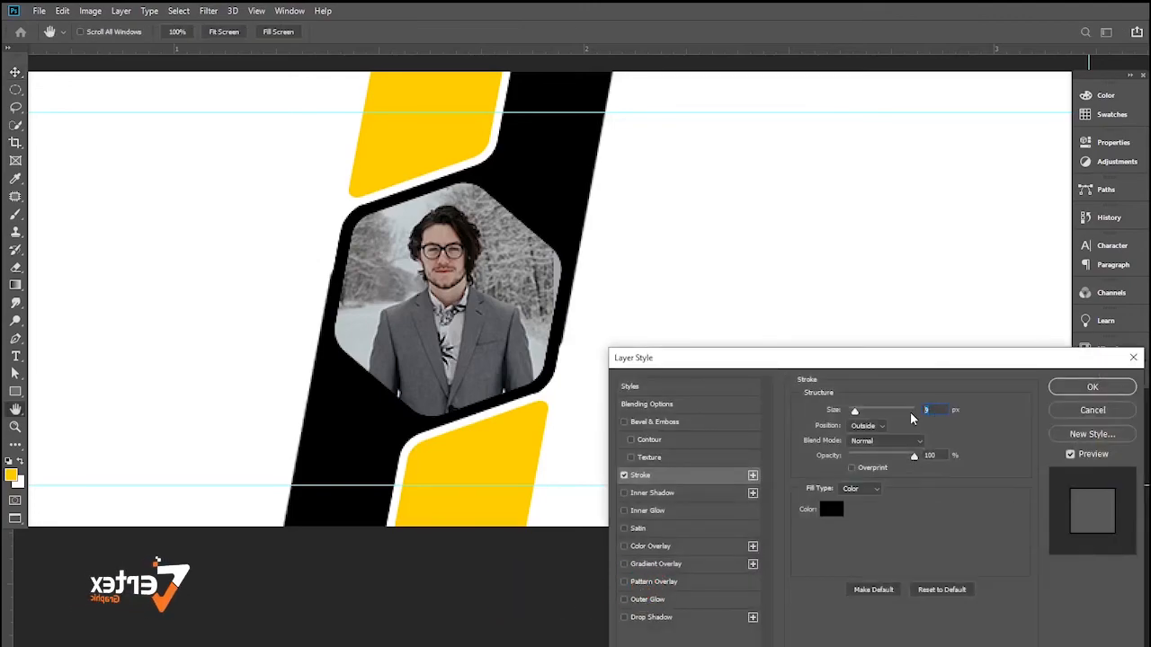
key(Return)
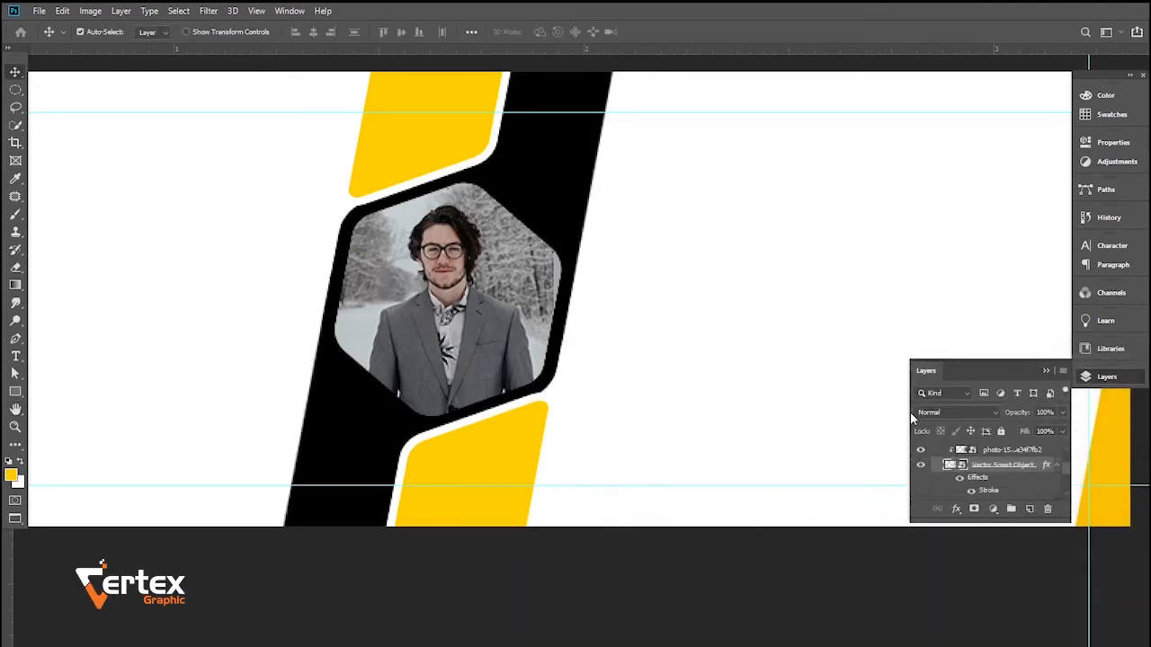
key(ctrl+z)
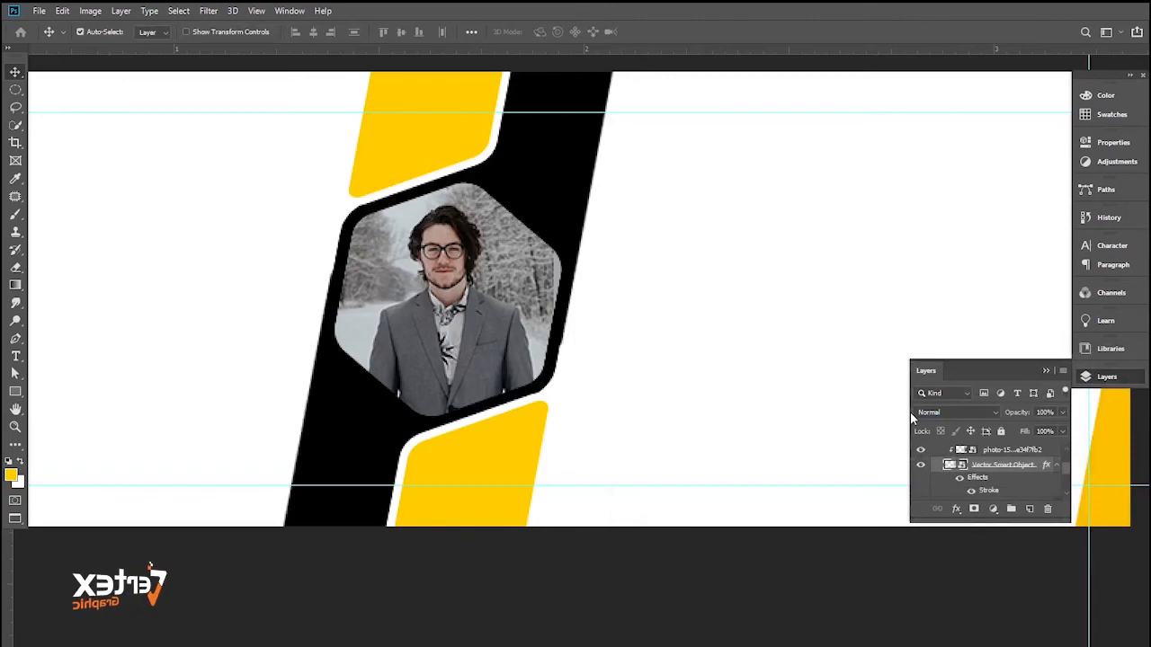
Collapse the base group, place the text group above it and make the text group visible
key(ctrl+minus)
drag(603, 428, 606, 431)
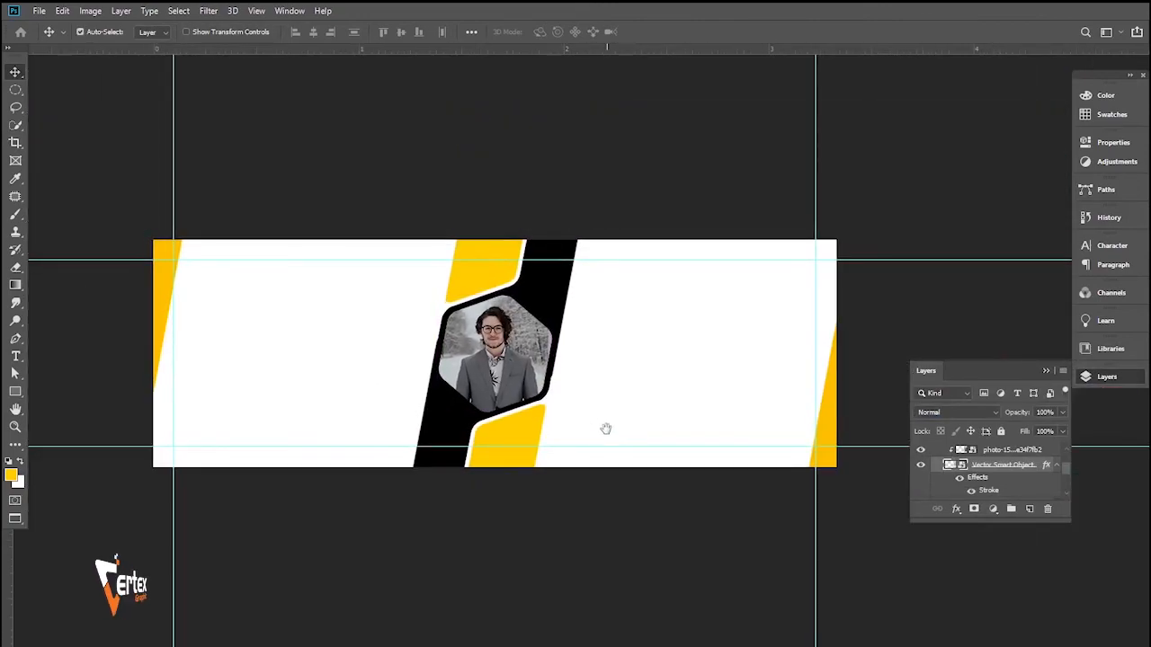
scroll(1032, 477, up, 2)
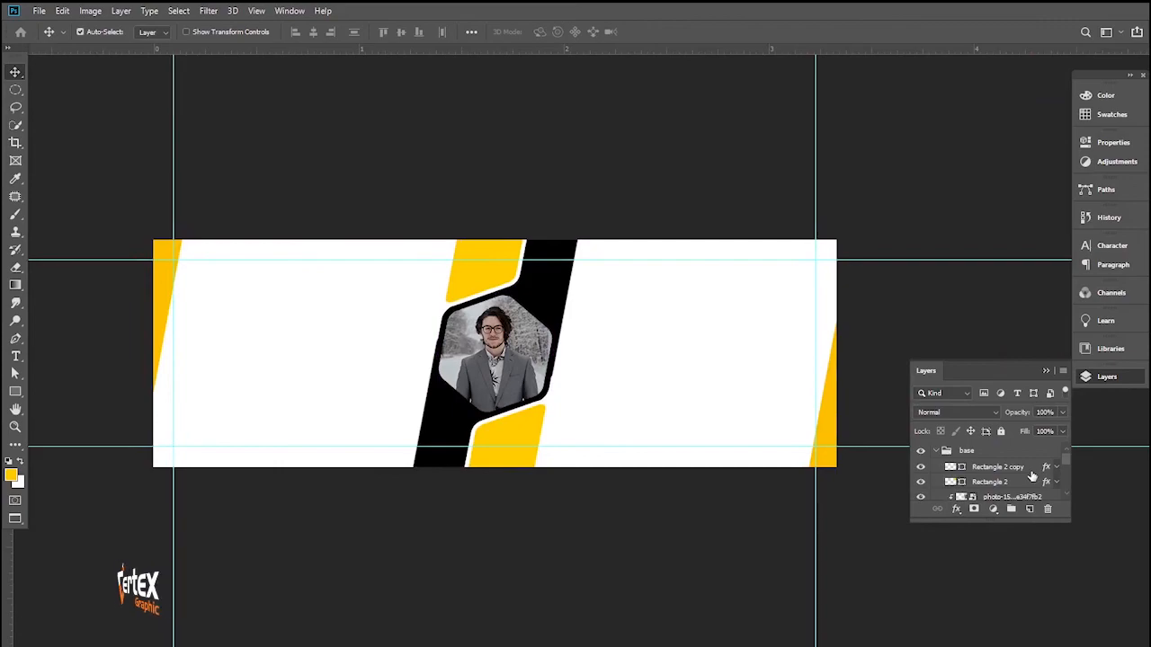
click(936, 453)
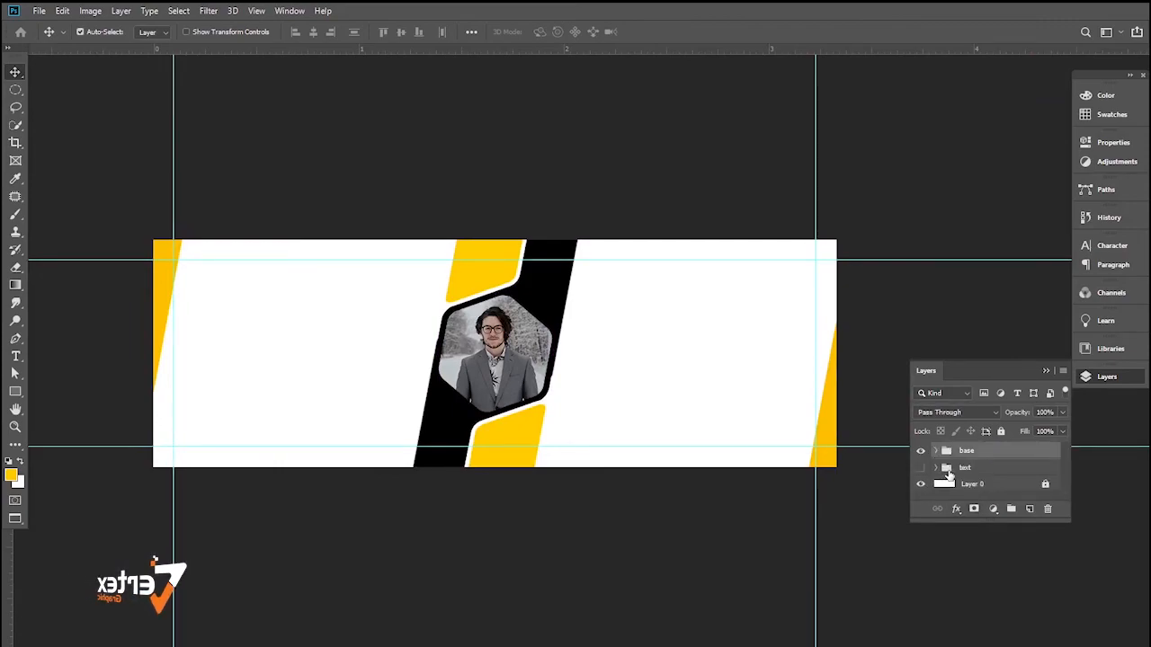
shift+click(948, 474)
drag(970, 467, 969, 447)
click(920, 452)
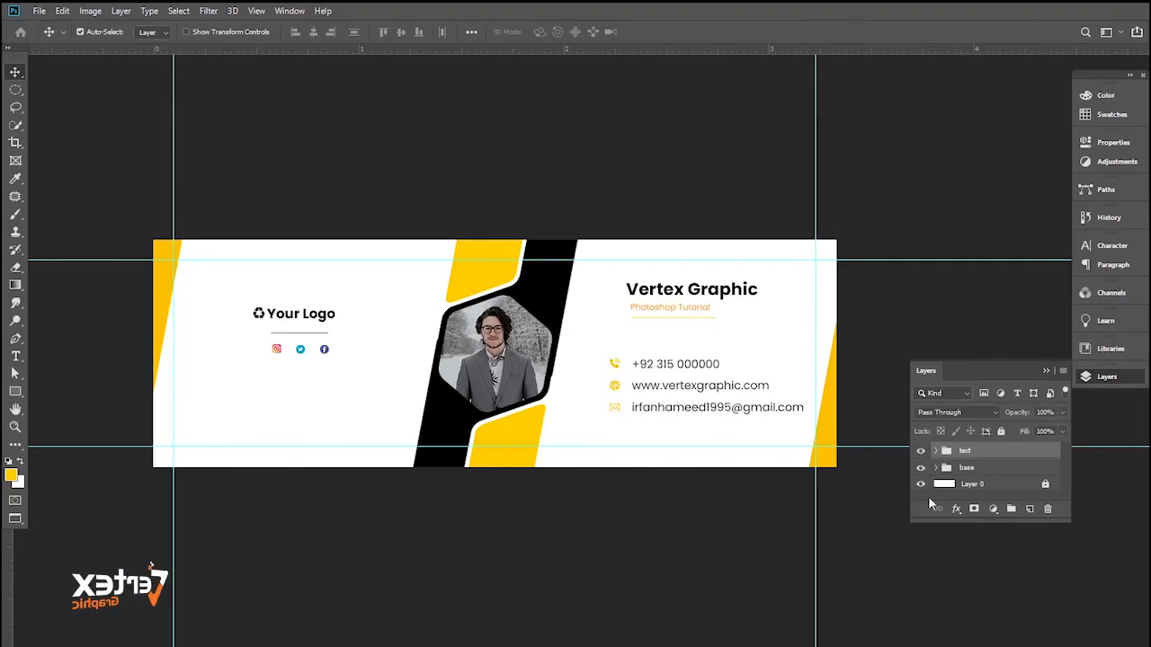
Recolor the "Photoshop Tutorial" subtitle to a slightly darker shade of the design's yellow, with hue 48, saturation 99% and brightness 92%
click(672, 311)
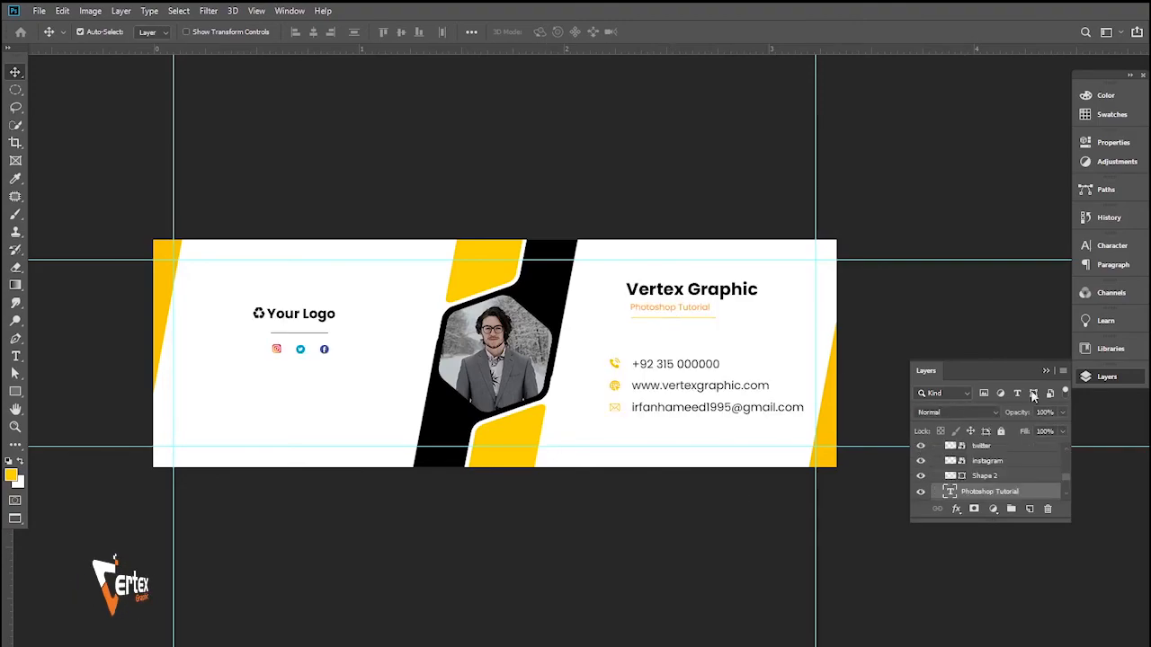
click(1113, 247)
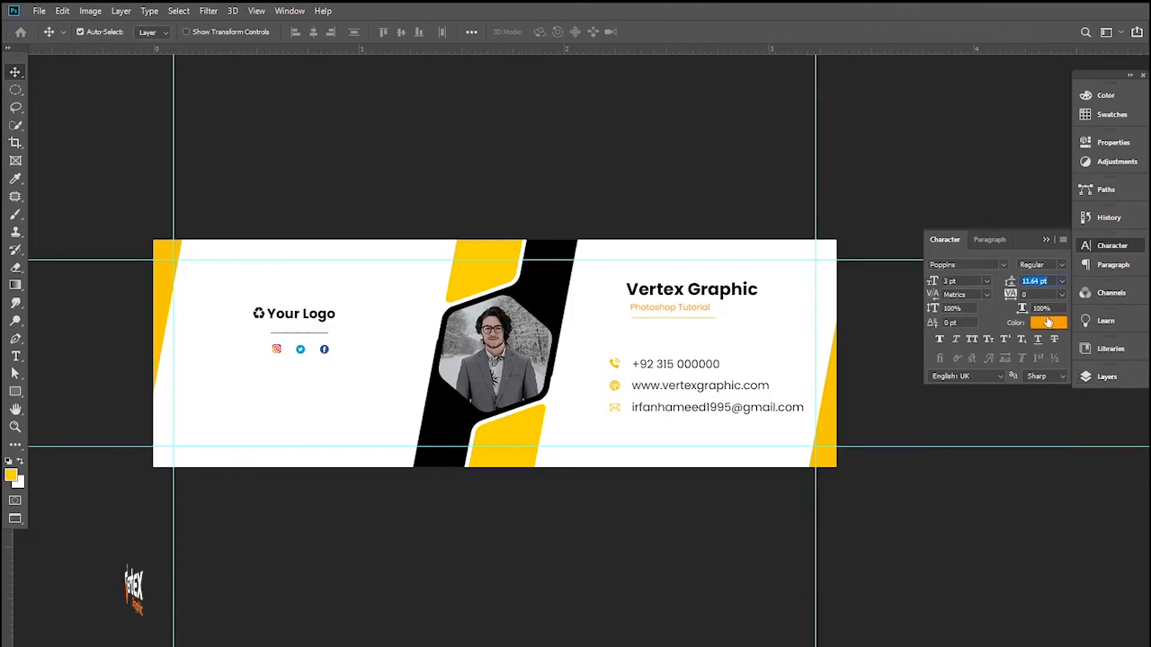
click(1038, 325)
click(485, 277)
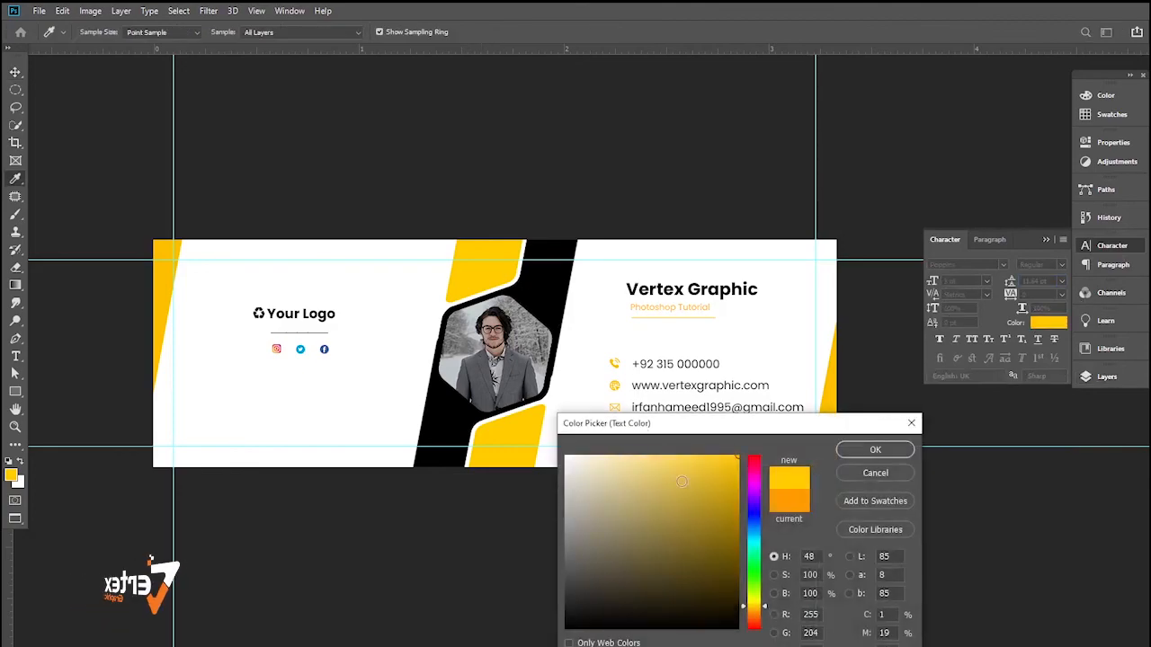
click(737, 469)
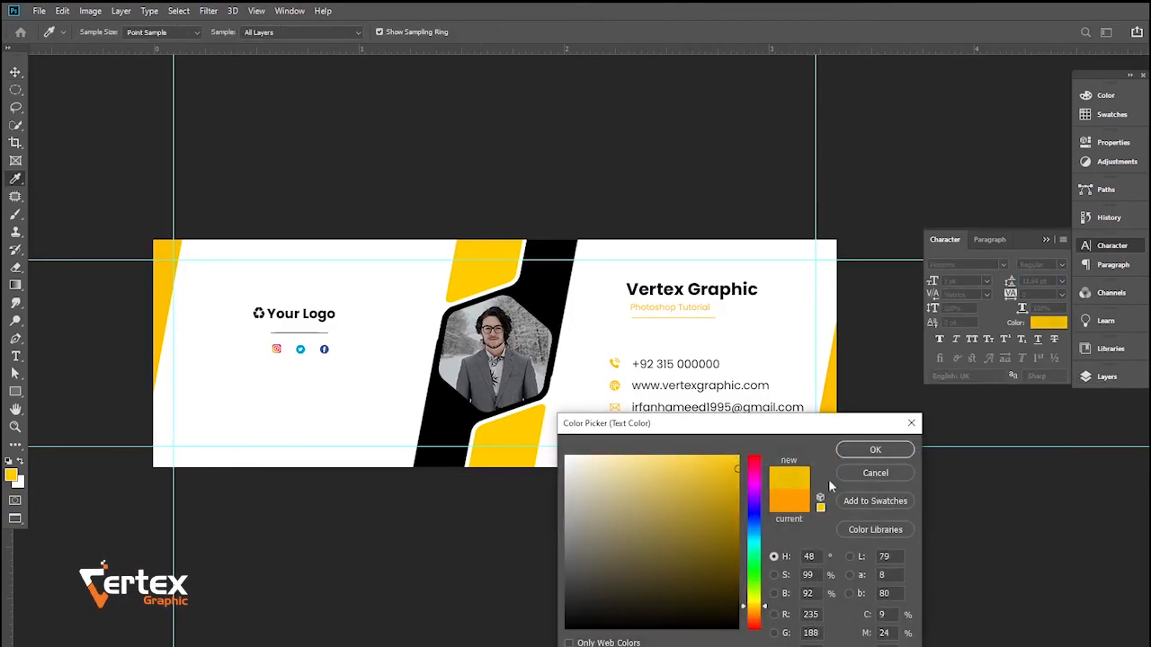
click(876, 452)
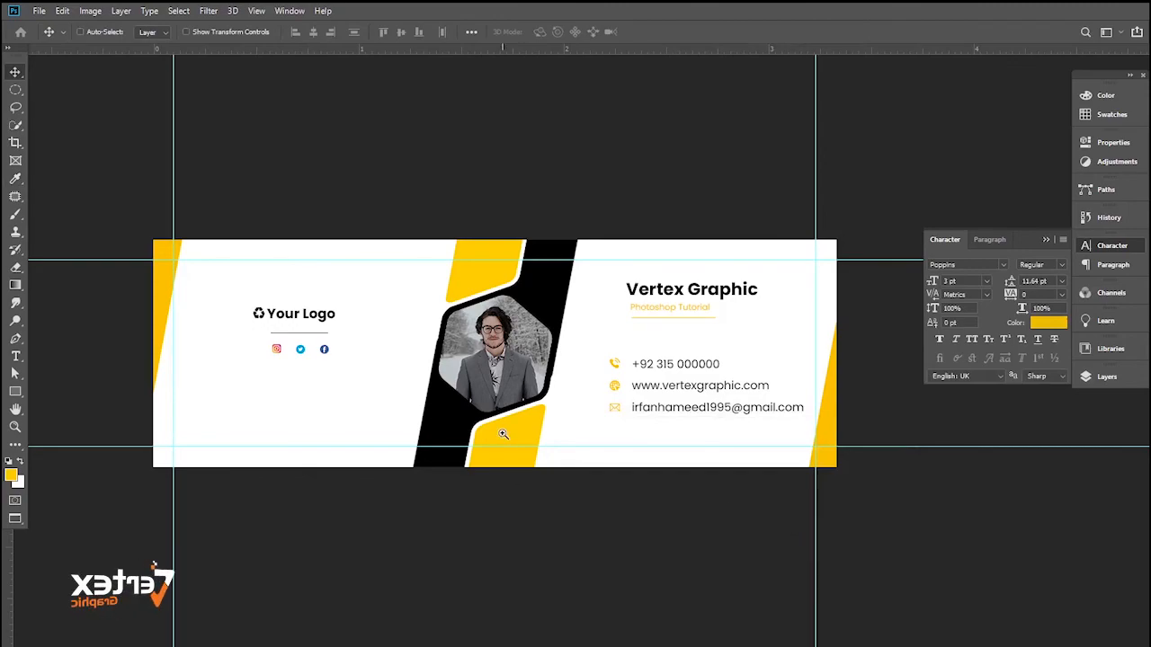
ctrl+click(503, 434)
alt+click(525, 406)
drag(523, 417, 523, 441)
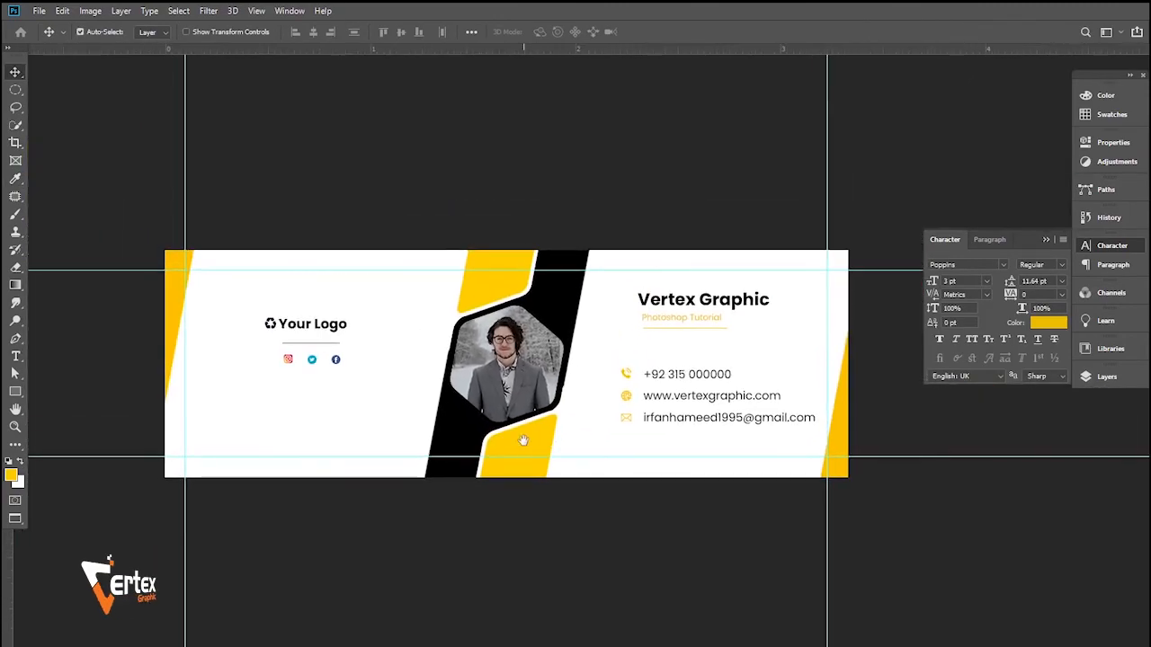
key(ctrl+0)
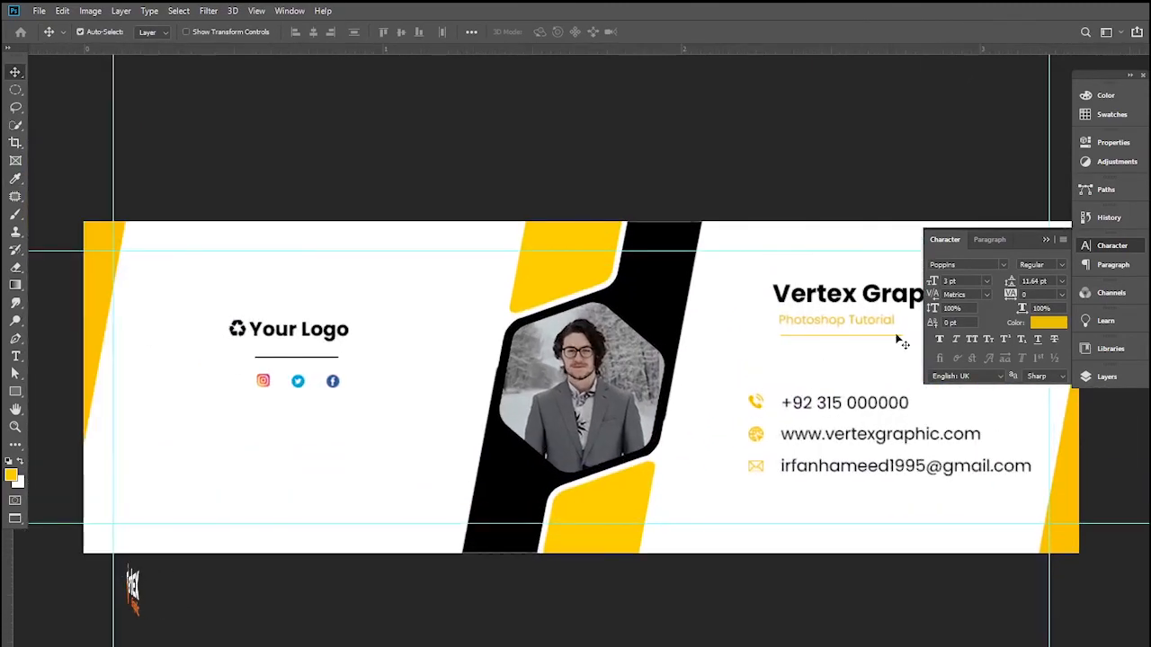
click(1046, 239)
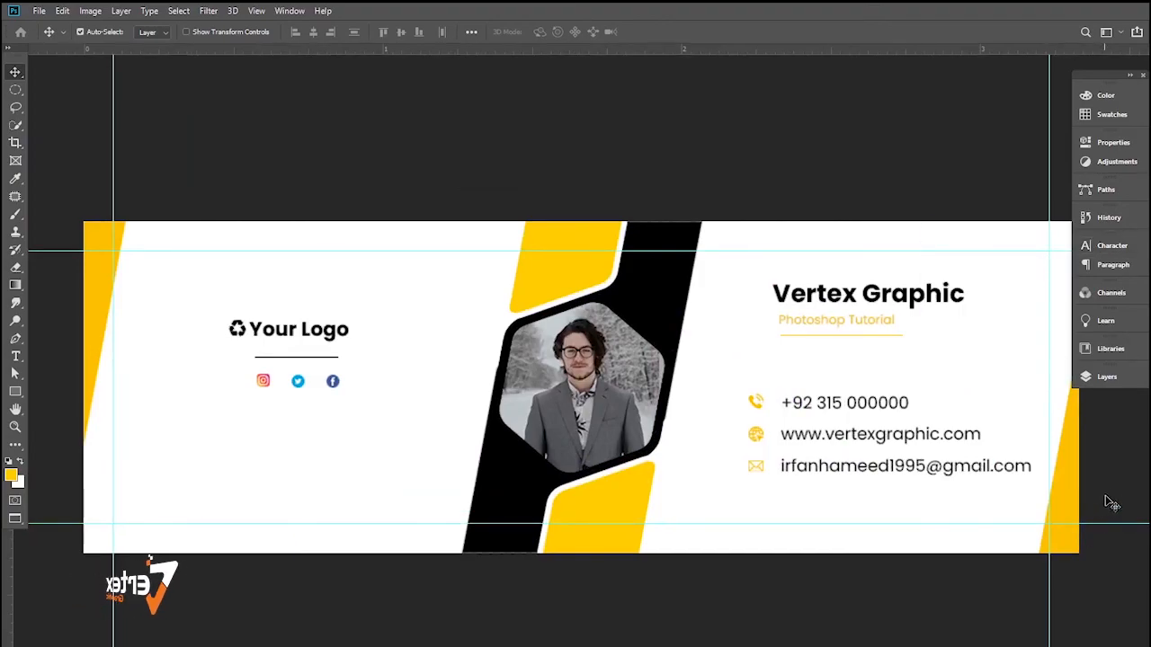